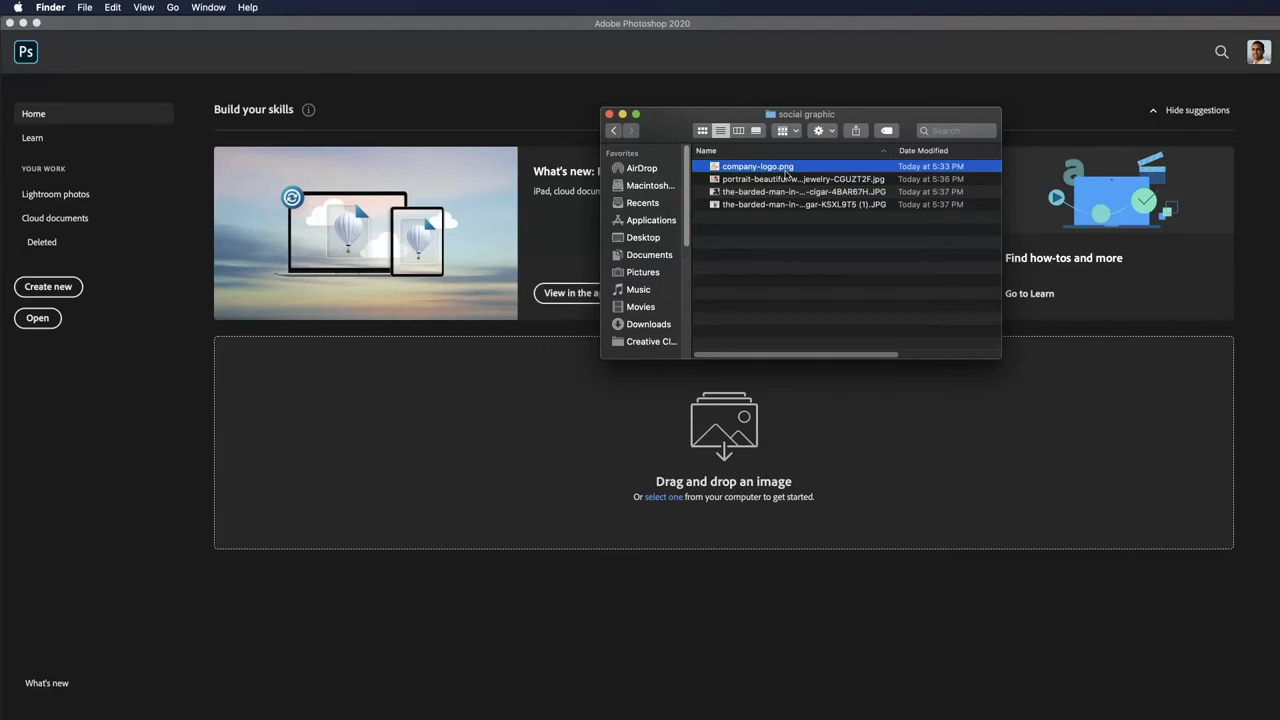
Preview the company logo, the woman's portrait and the two bearded-man photos in the social graphic folder.
key("space")
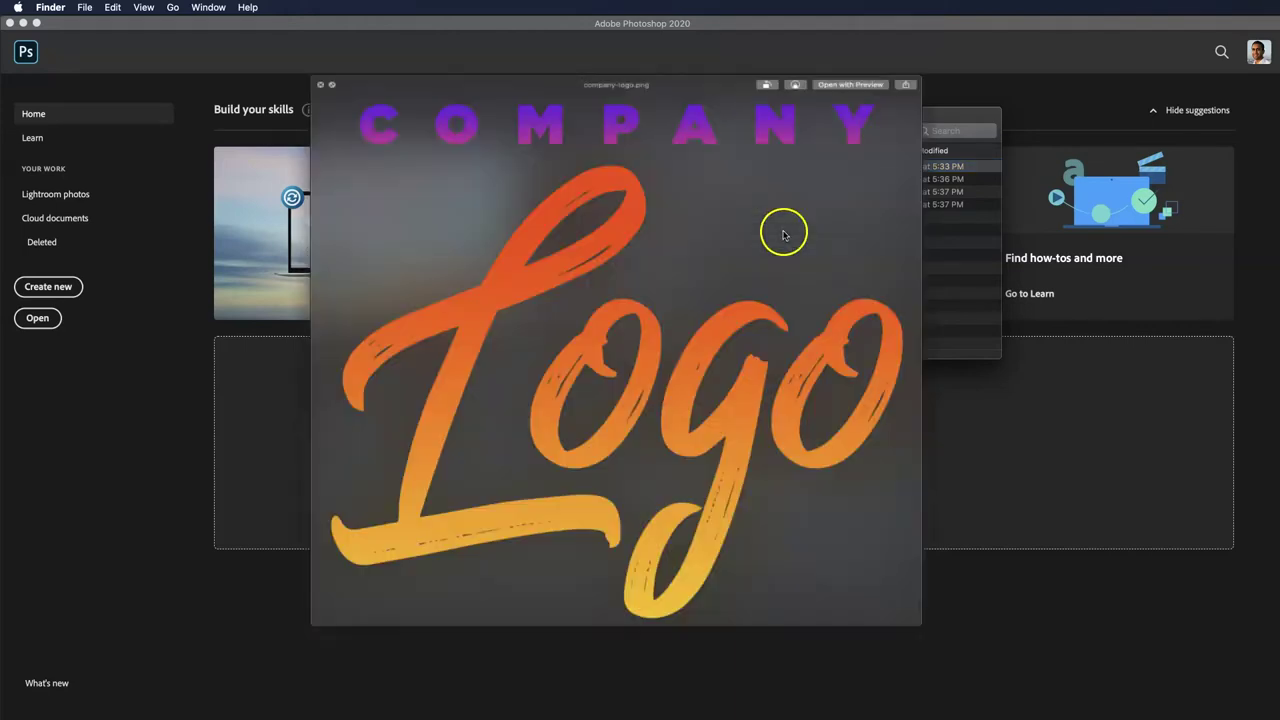
left_click_drag(952, 697, 766, 520)
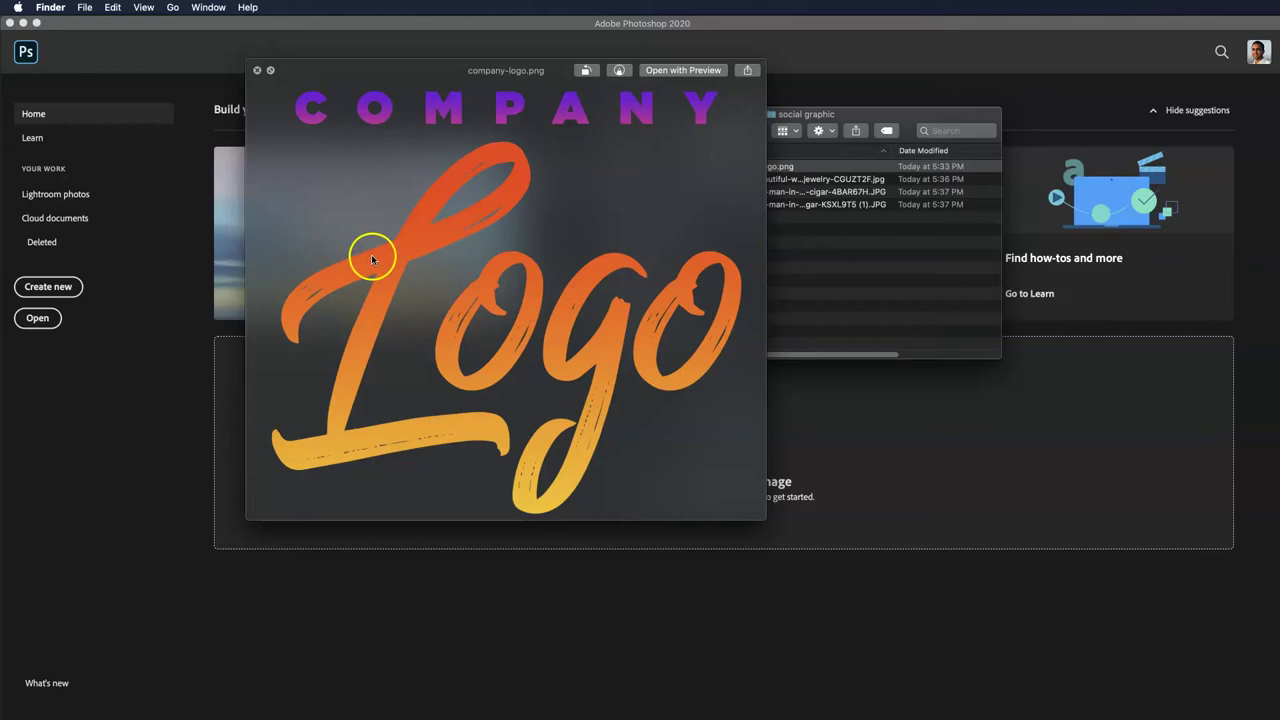
key("Down")
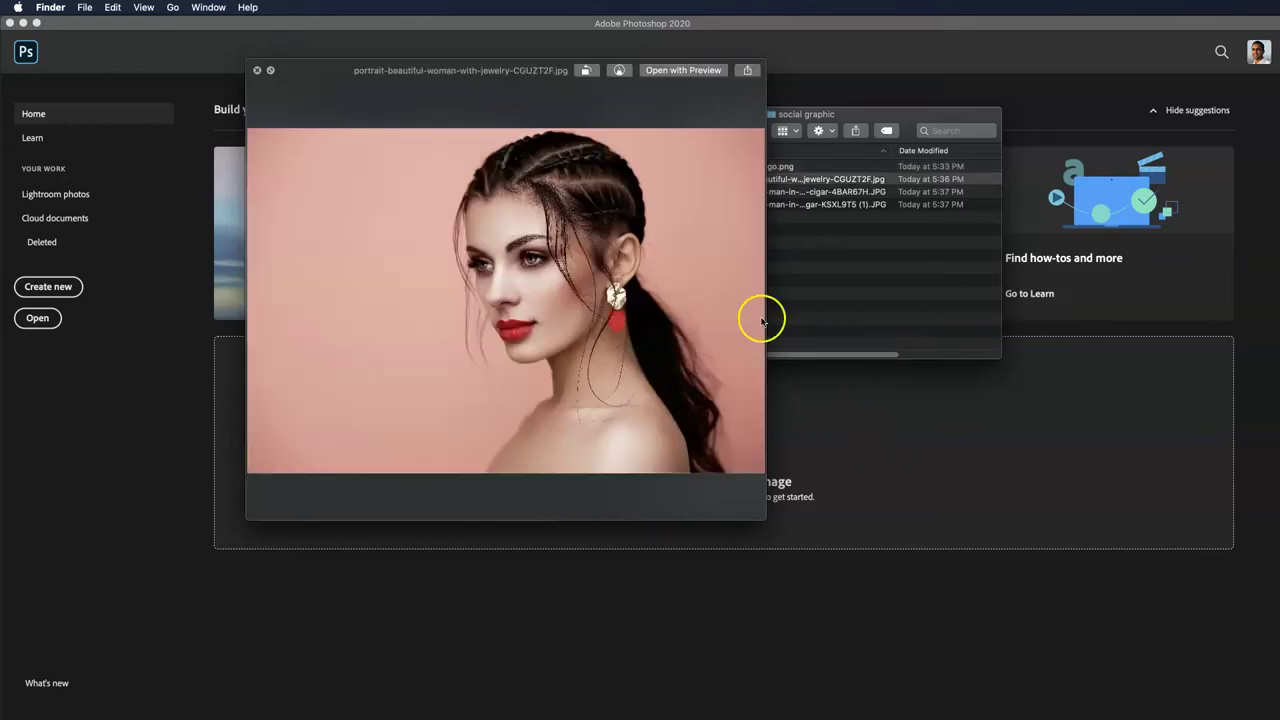
key("Down")
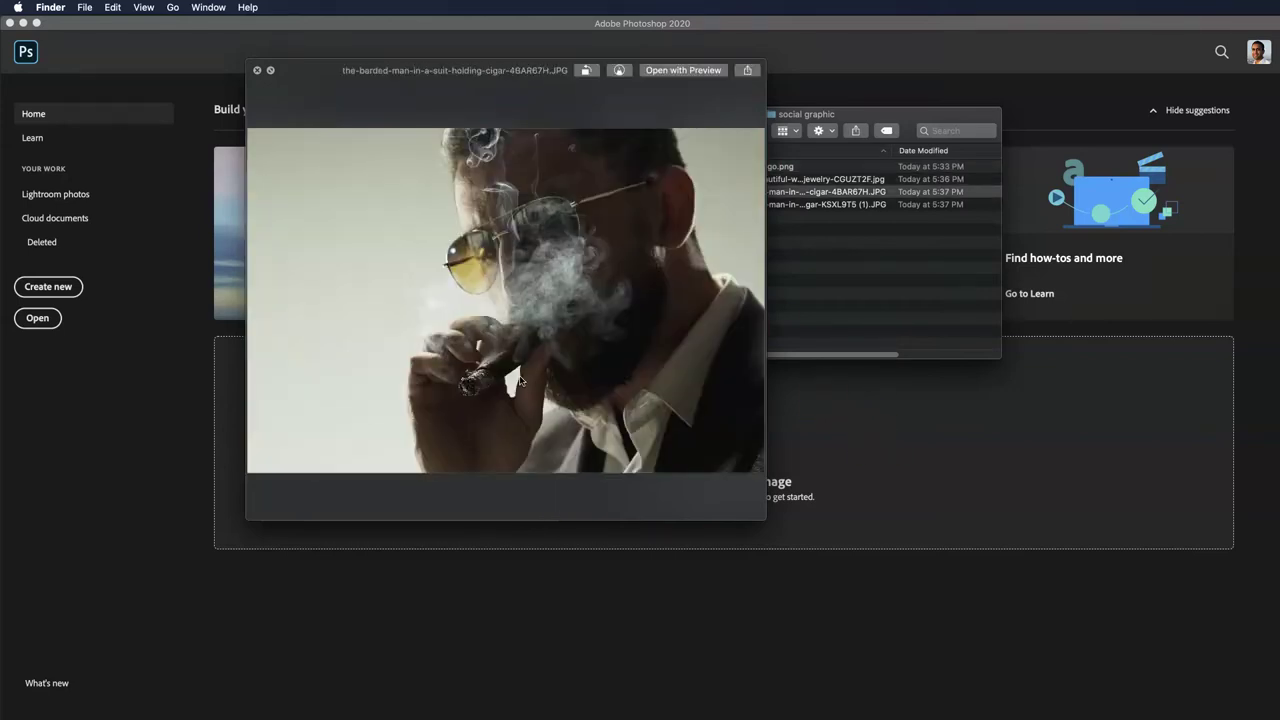
key("Down")
key("Up")
key("Up")
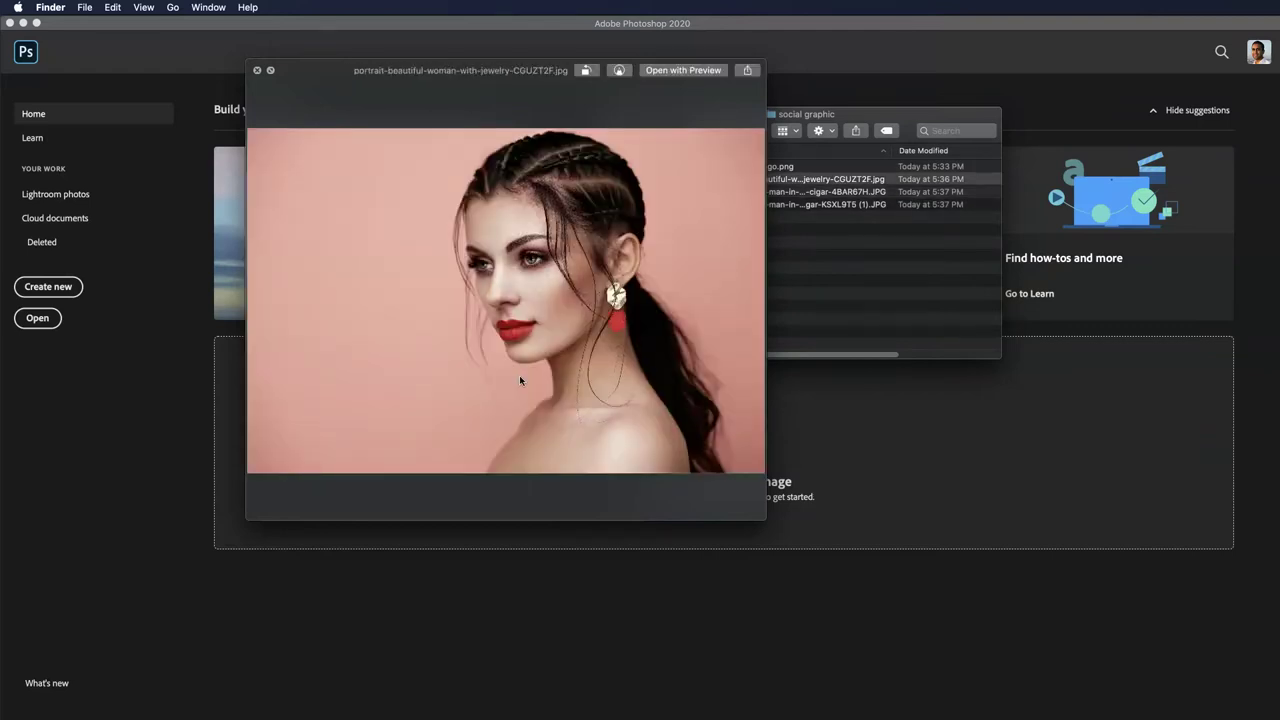
key("Down")
key("Down")
key("Up")
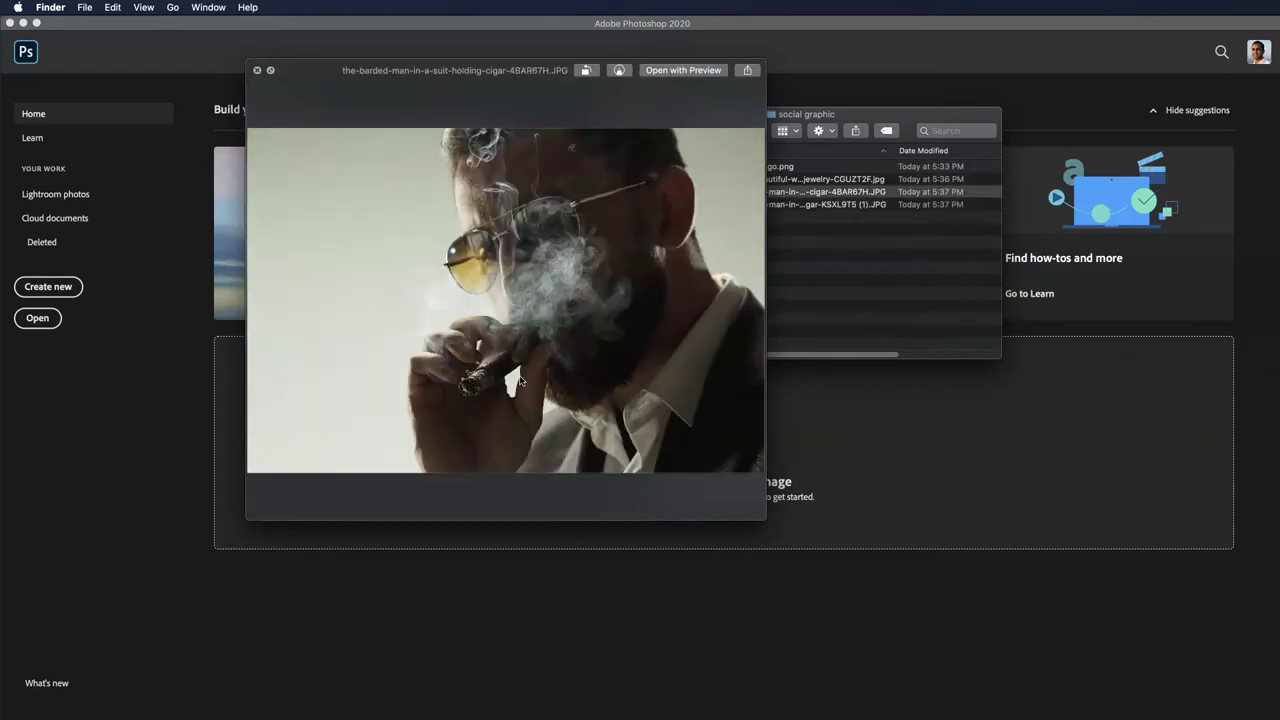
key("Up")
key("Up")
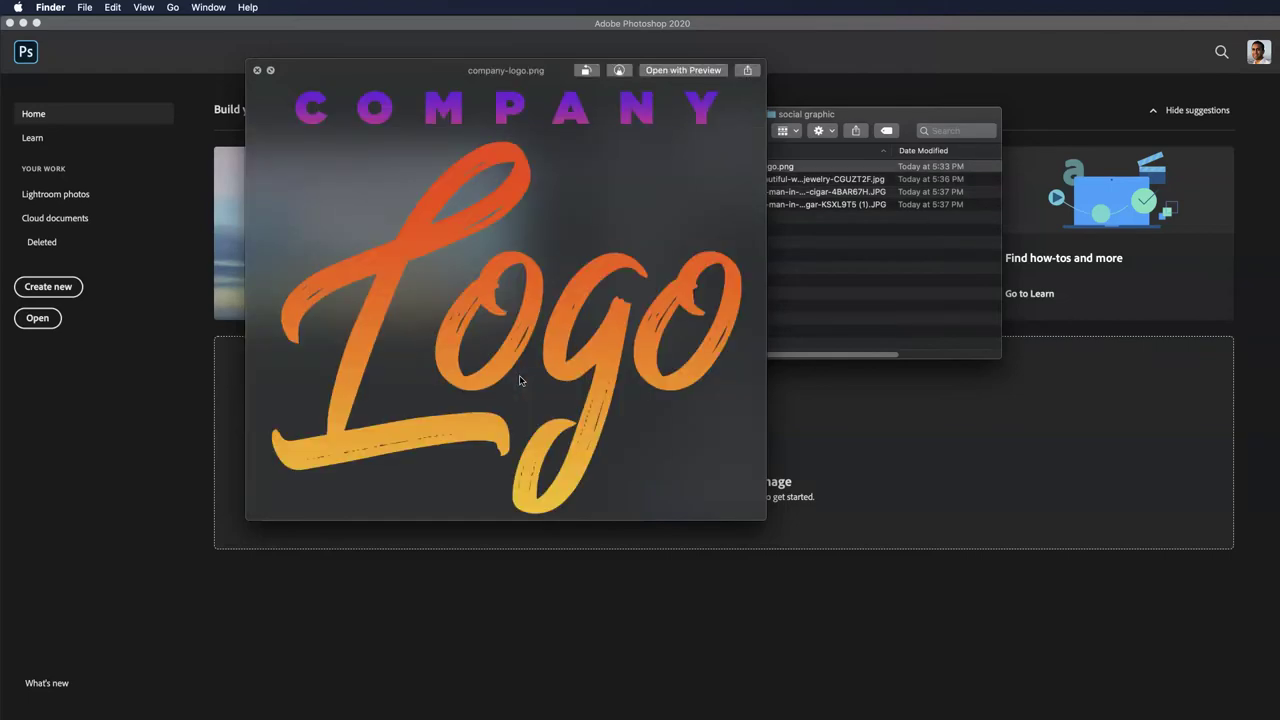
key("space")
left_click(509, 345)
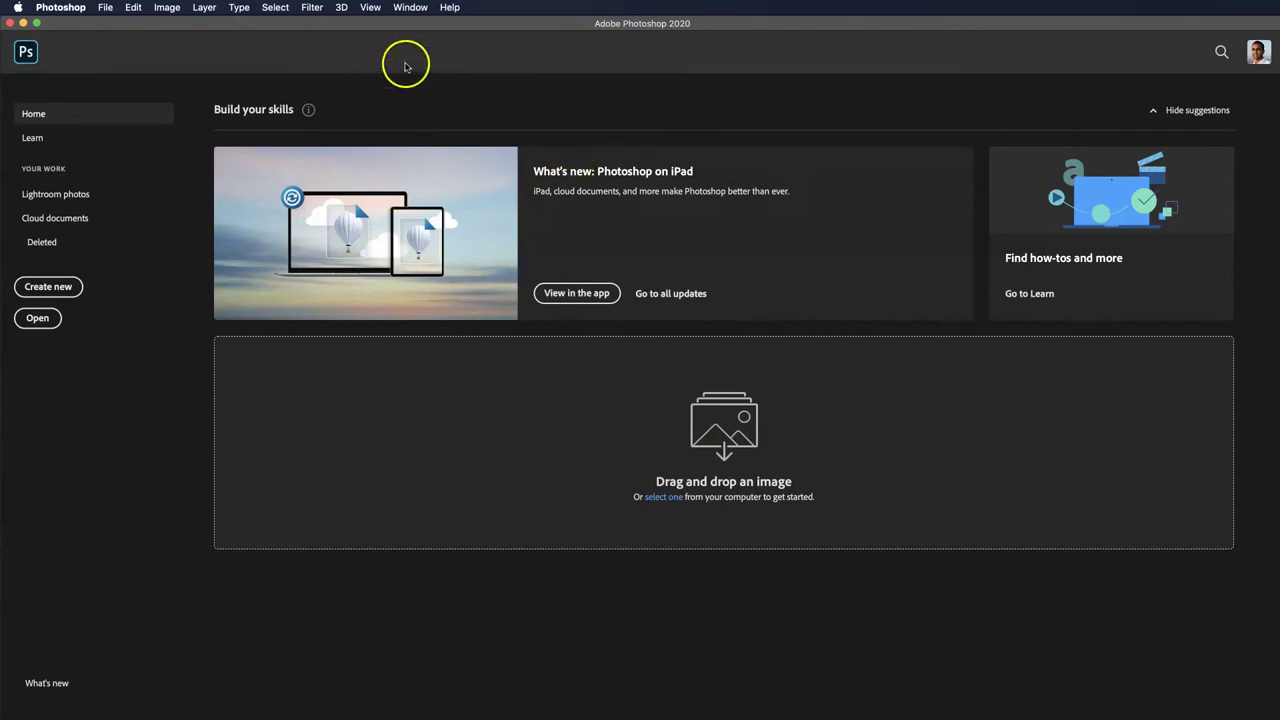
Switch the Photoshop workspace to Essentials (Default).
left_click(407, 10)
mouse_move(410, 36)
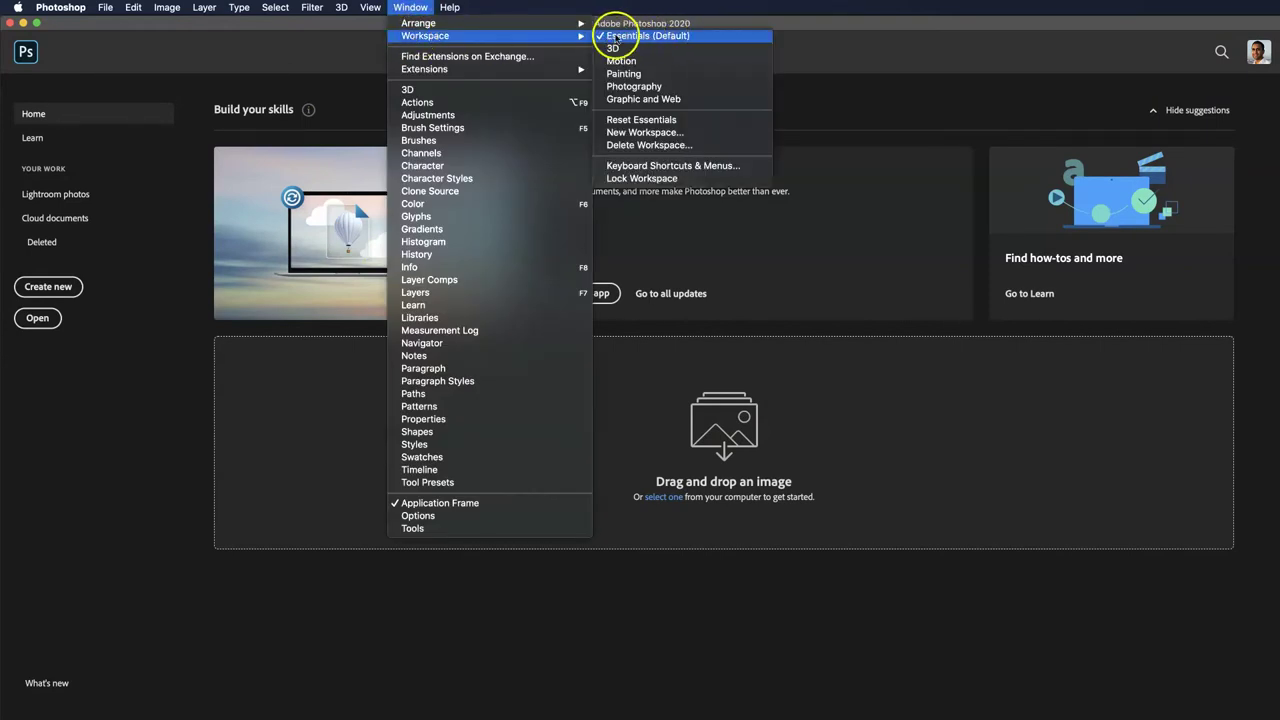
left_click(653, 36)
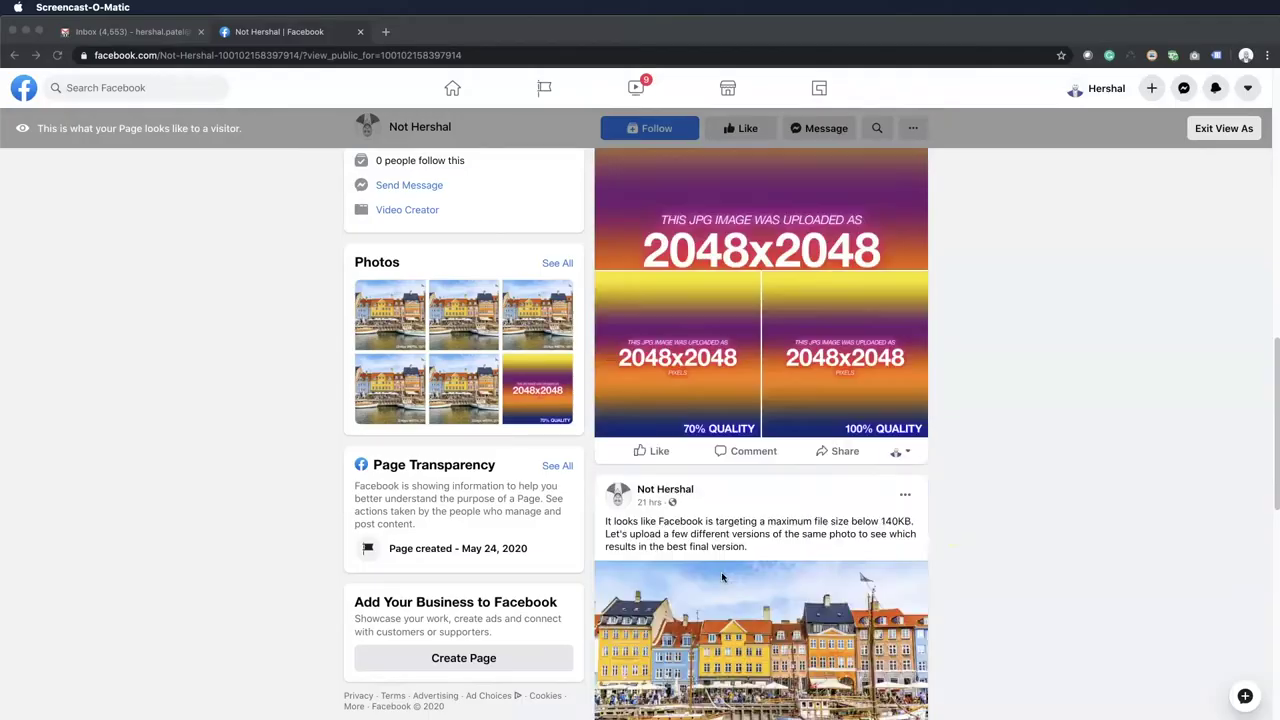
Examine the 2048x2048 JPG test images posted on the Facebook page, comparing the versions saved at different quality levels.
scroll(722, 577, "down", 10)
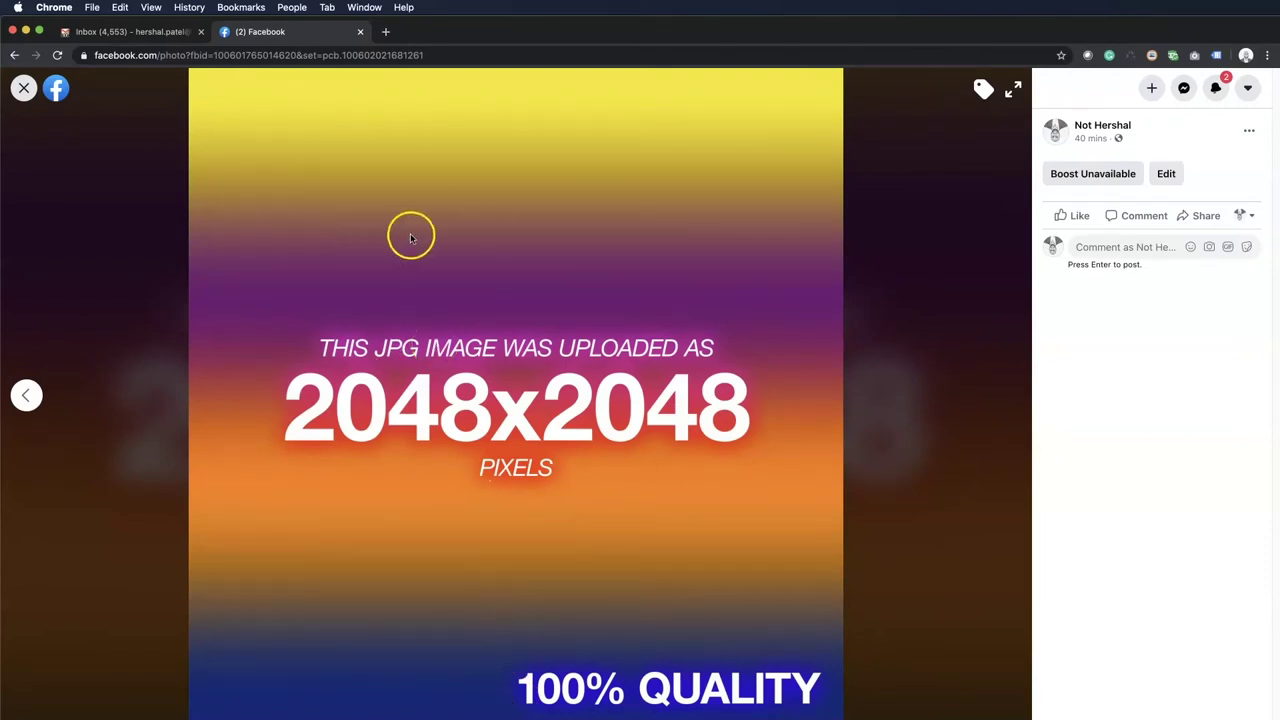
left_click(1005, 395)
left_click(26, 395)
left_click(26, 395)
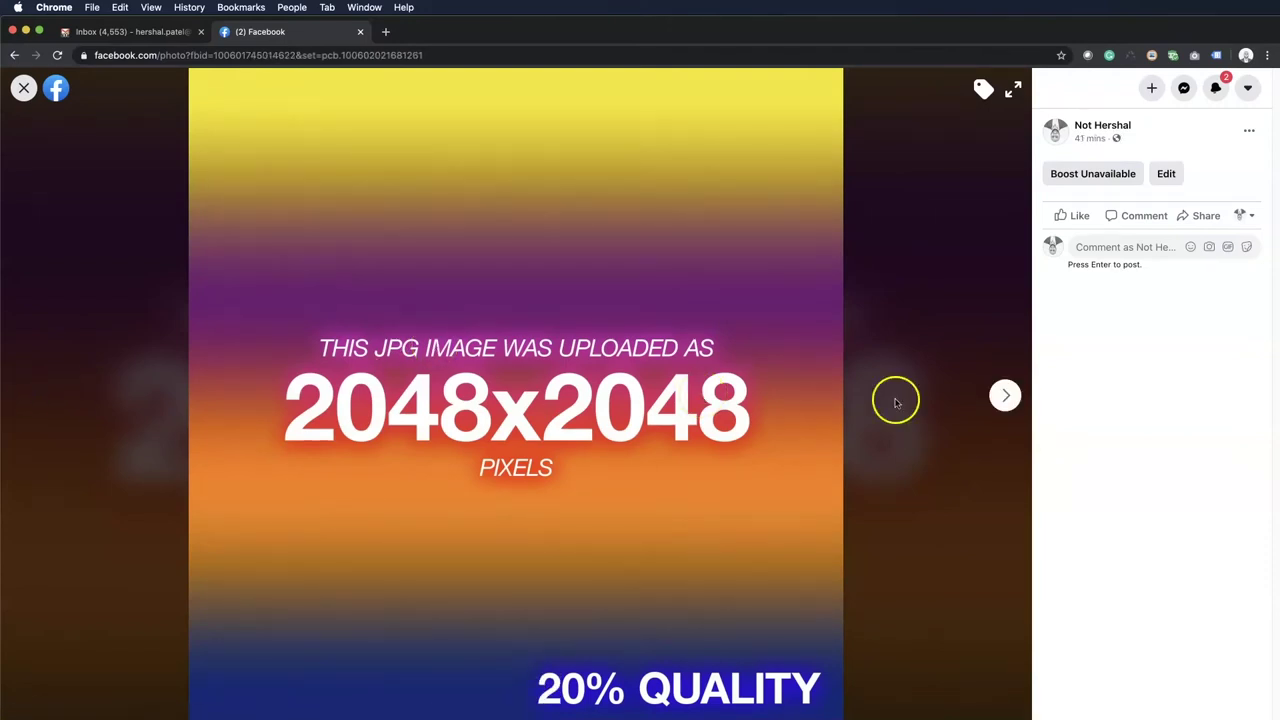
left_click(753, 377)
left_click(557, 320)
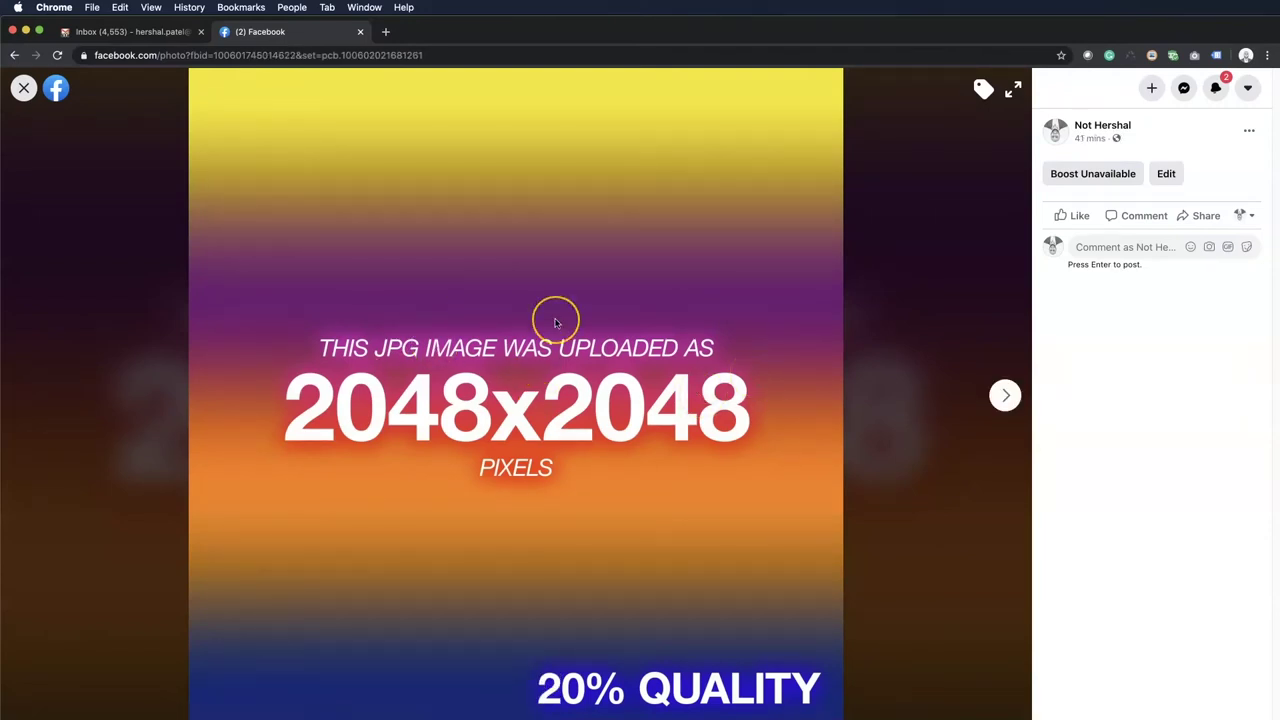
left_click(530, 255)
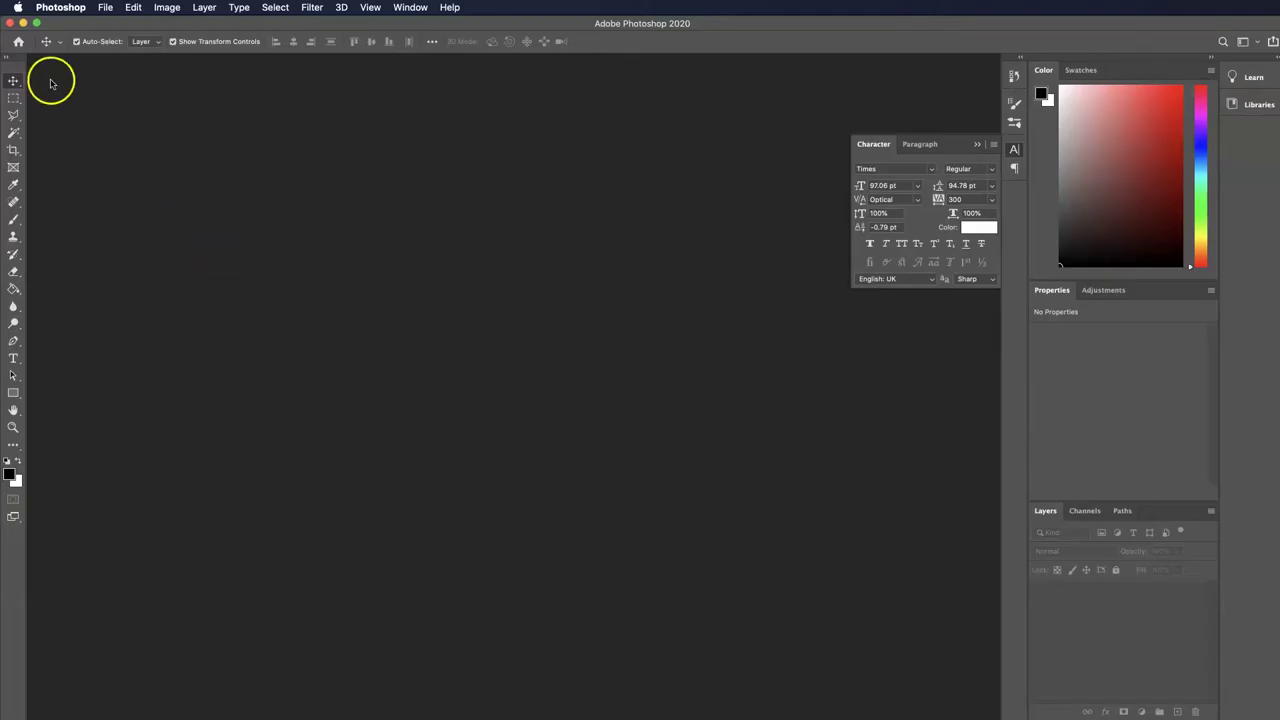
Create a new Photoshop document 2048 pixels wide and 2048 pixels high.
left_click(18, 42)
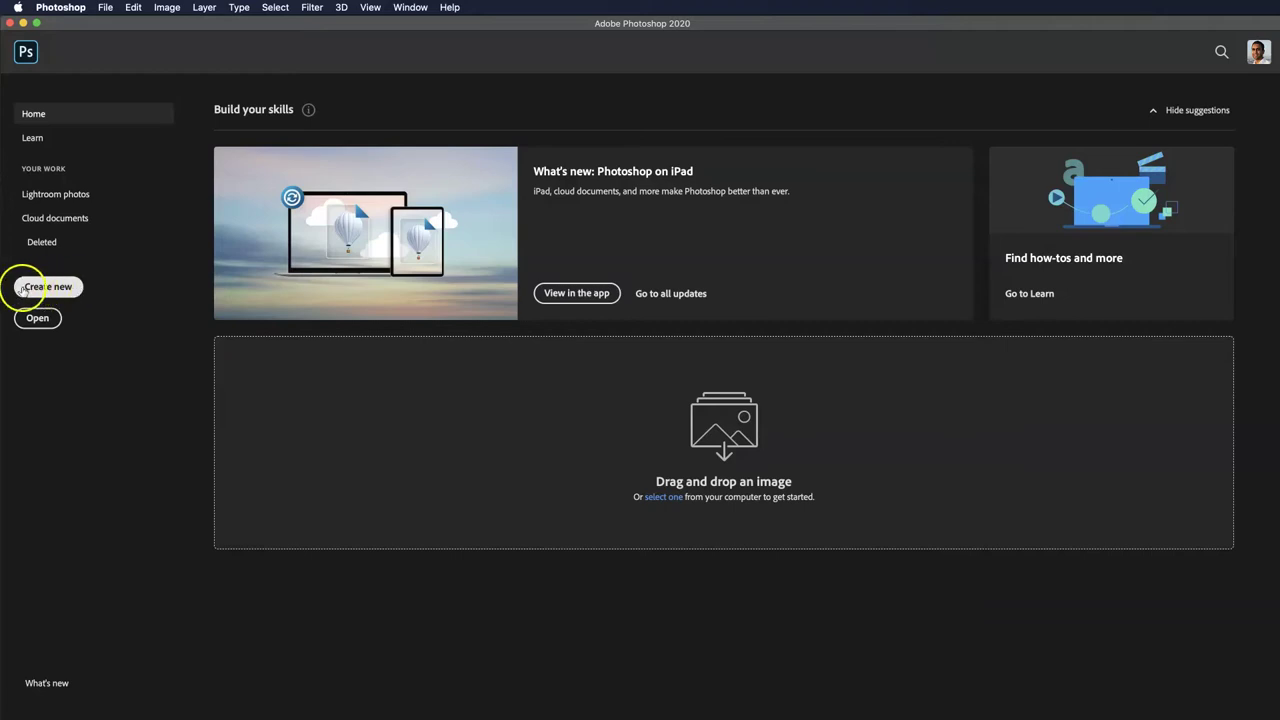
left_click(63, 289)
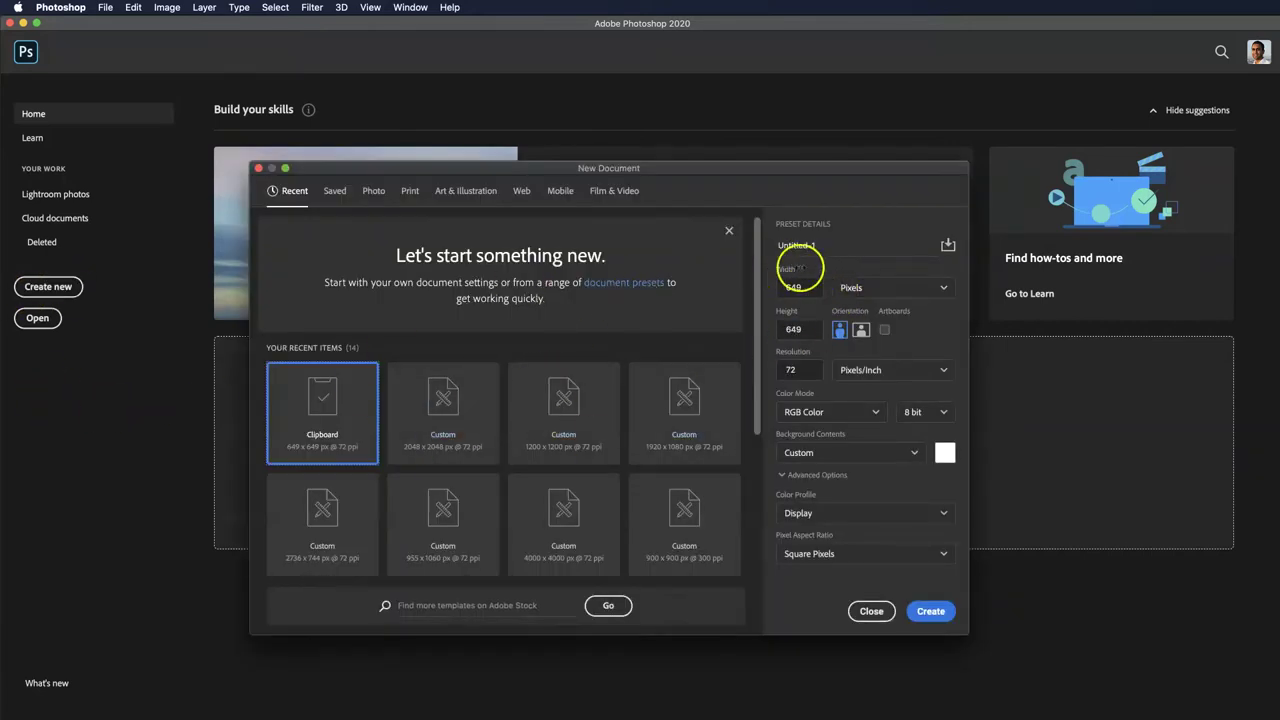
double_click(812, 287)
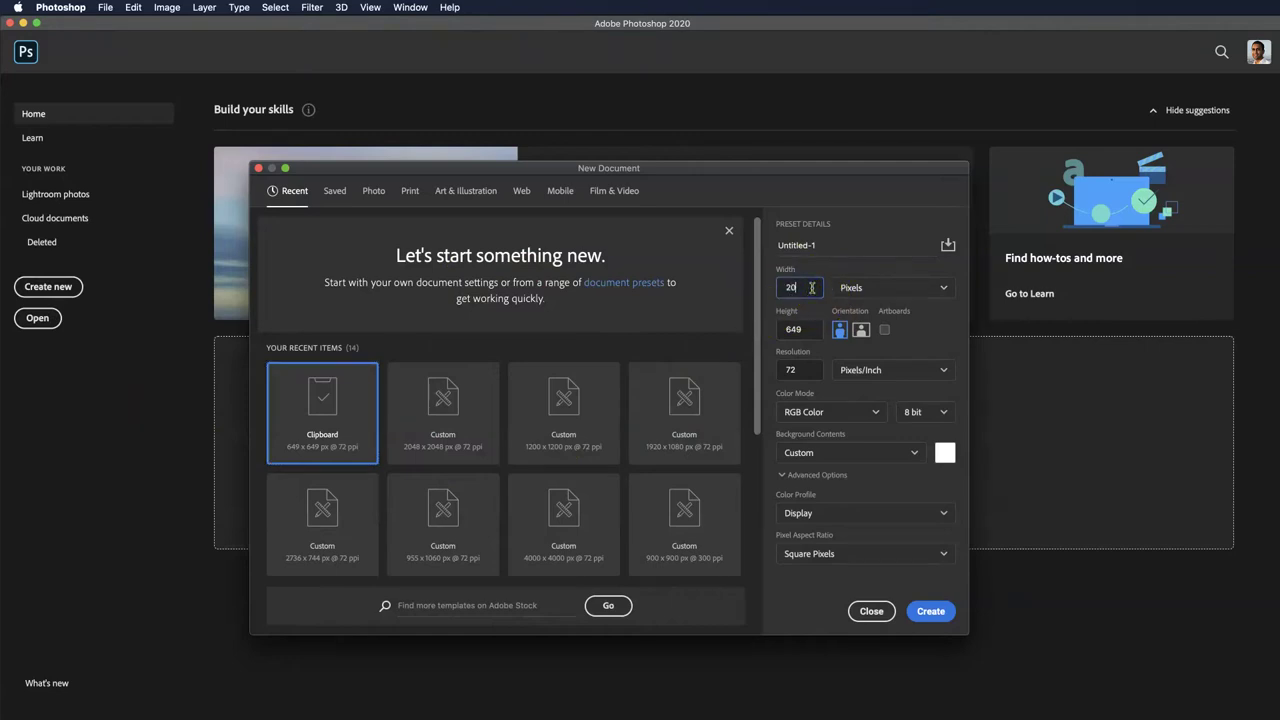
double_click(803, 331)
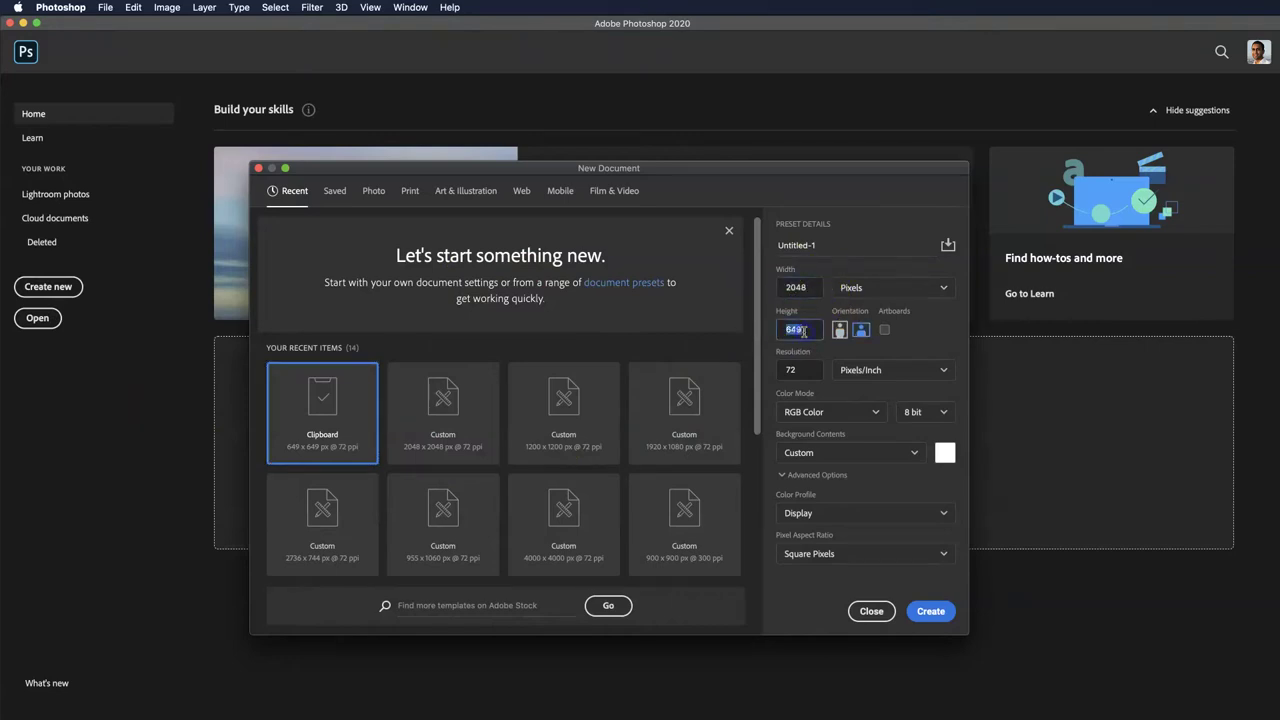
left_click(850, 287)
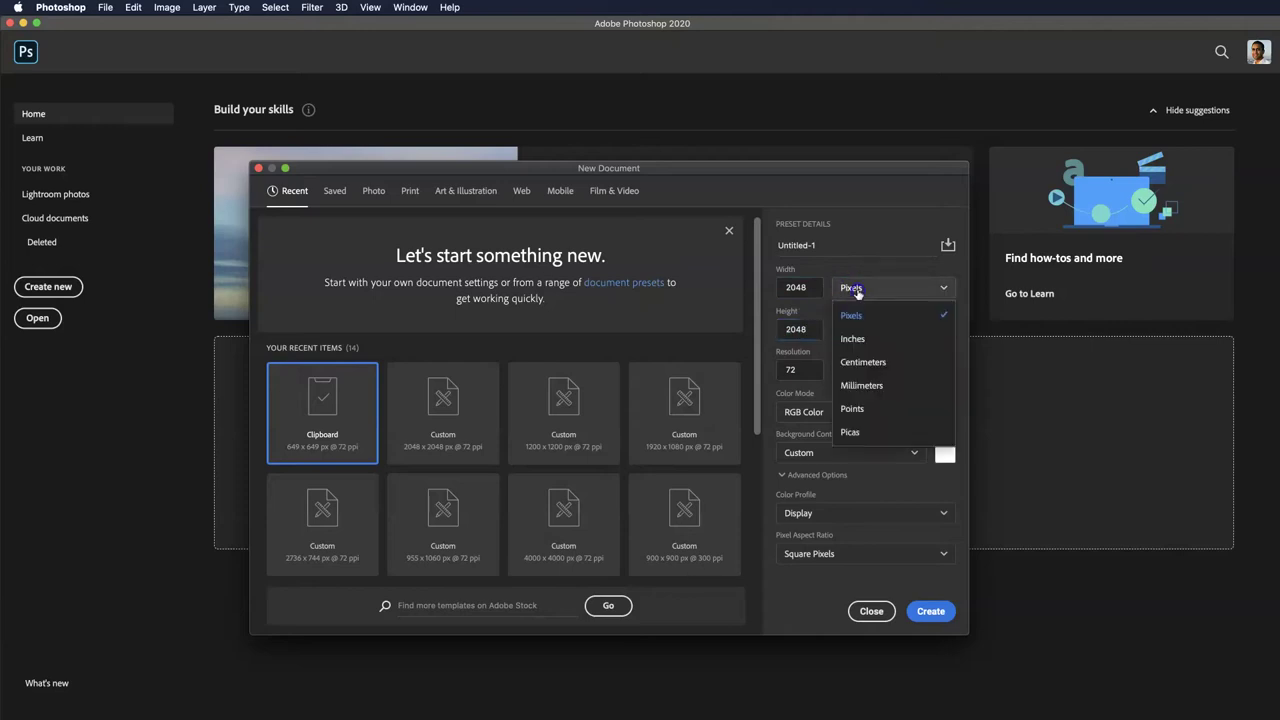
left_click(857, 318)
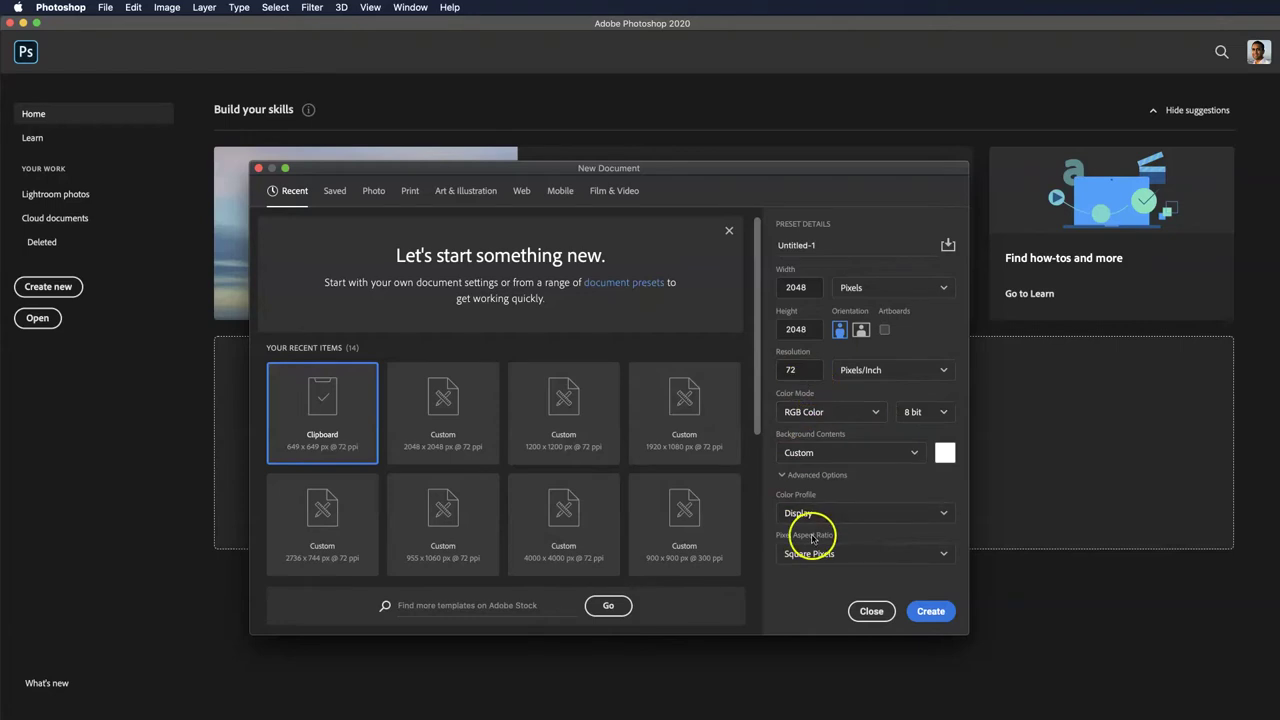
left_click(931, 612)
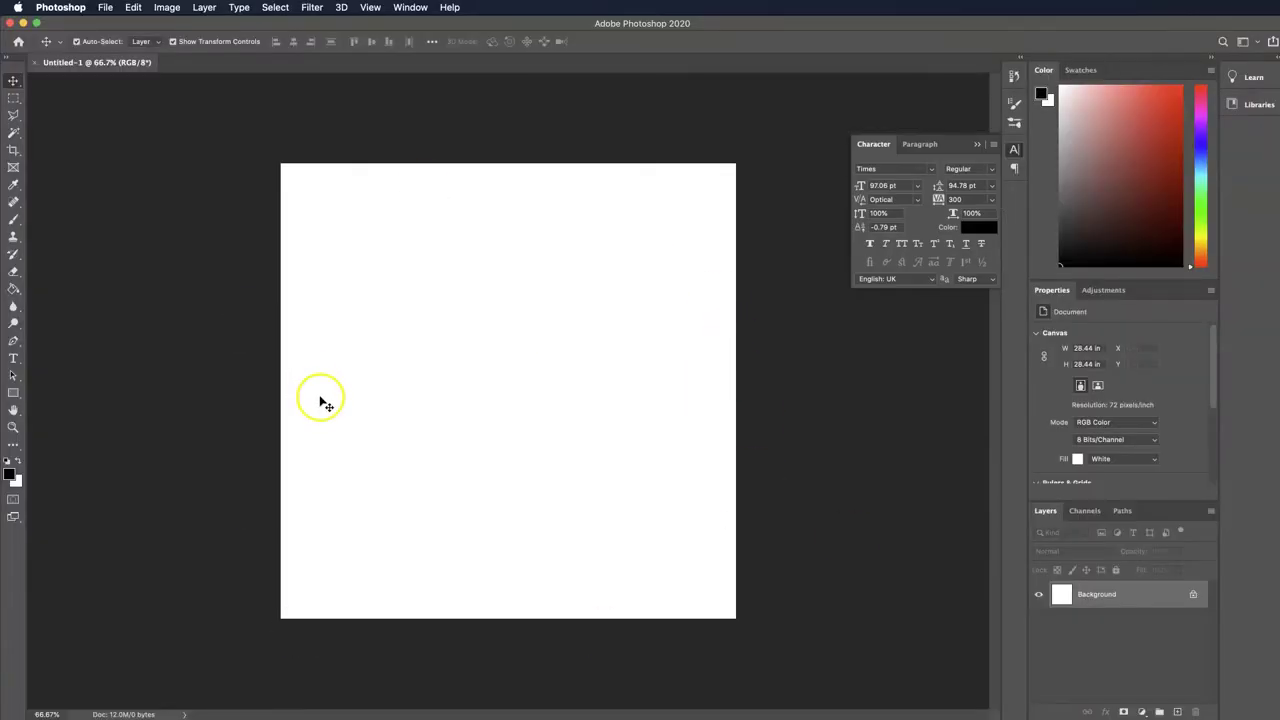
Place portrait-beautiful-woman-with-jewelry-CGUZT2F.jpg, scaled to about 163% to fill the canvas height and shifted so its right edge meets the canvas's right edge.
key("super+Tab")
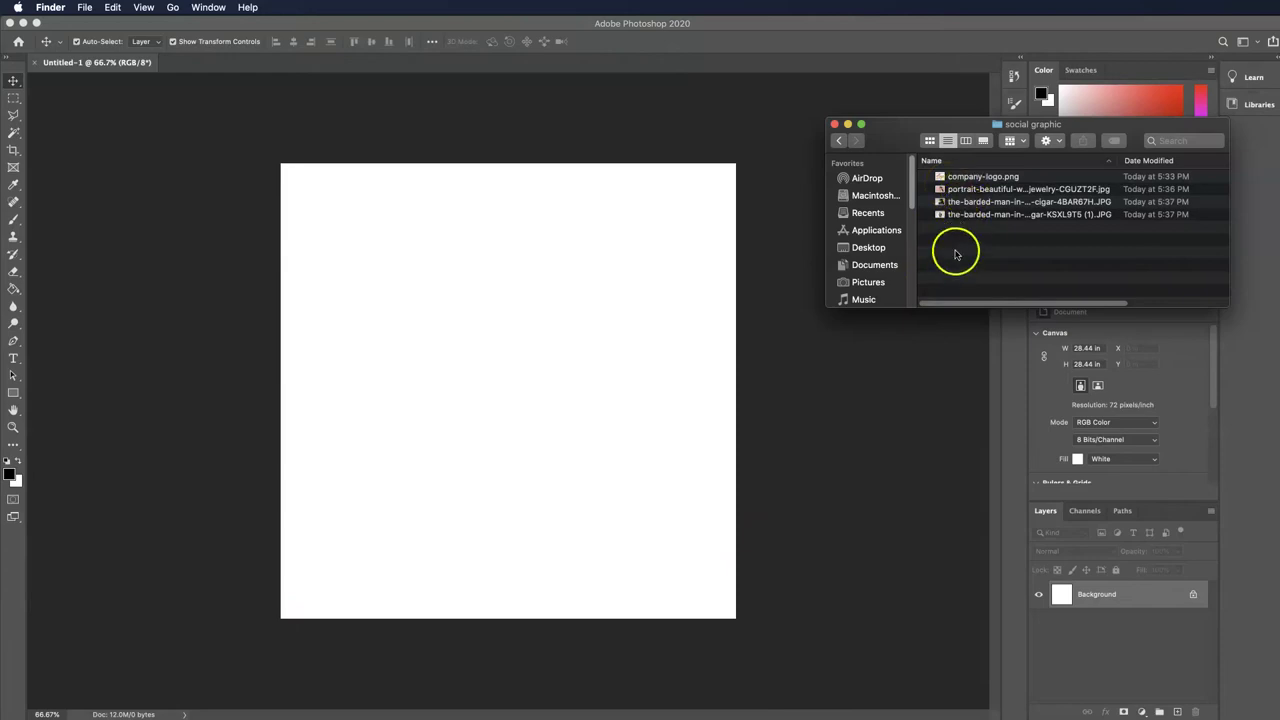
left_click_drag(969, 193, 524, 333)
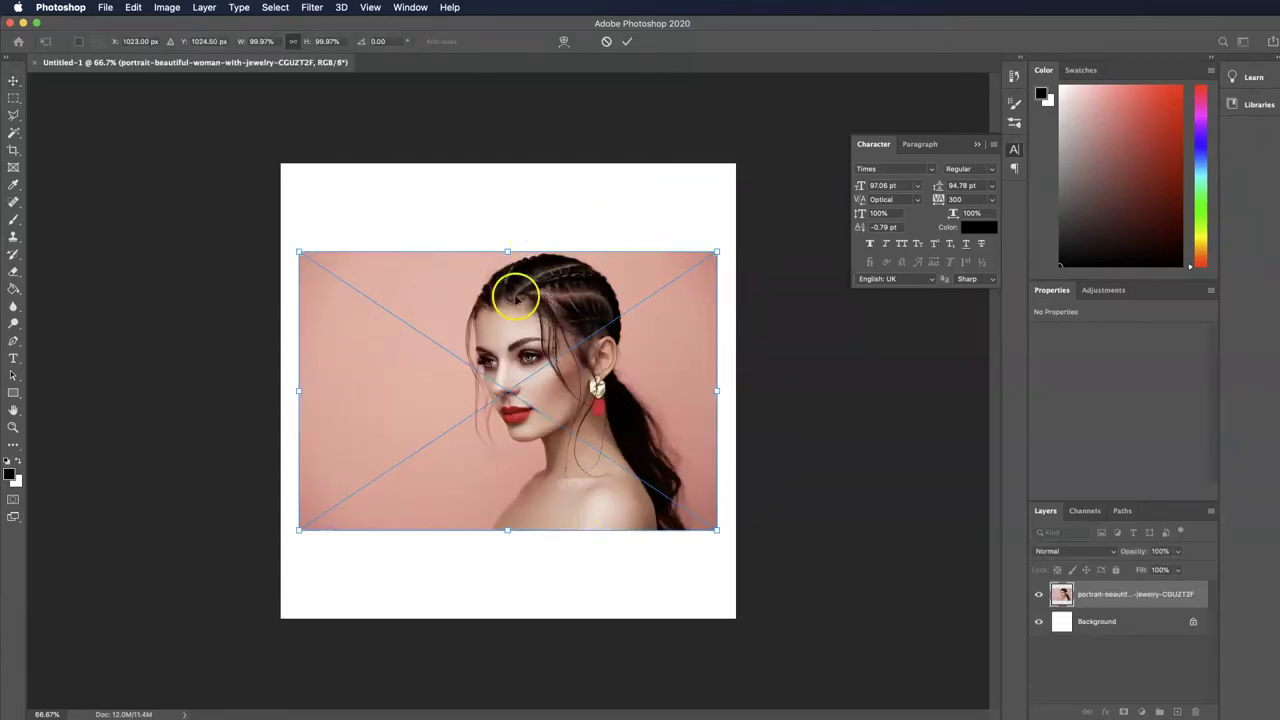
left_click_drag(505, 248, 512, 163)
left_click_drag(505, 534, 500, 617)
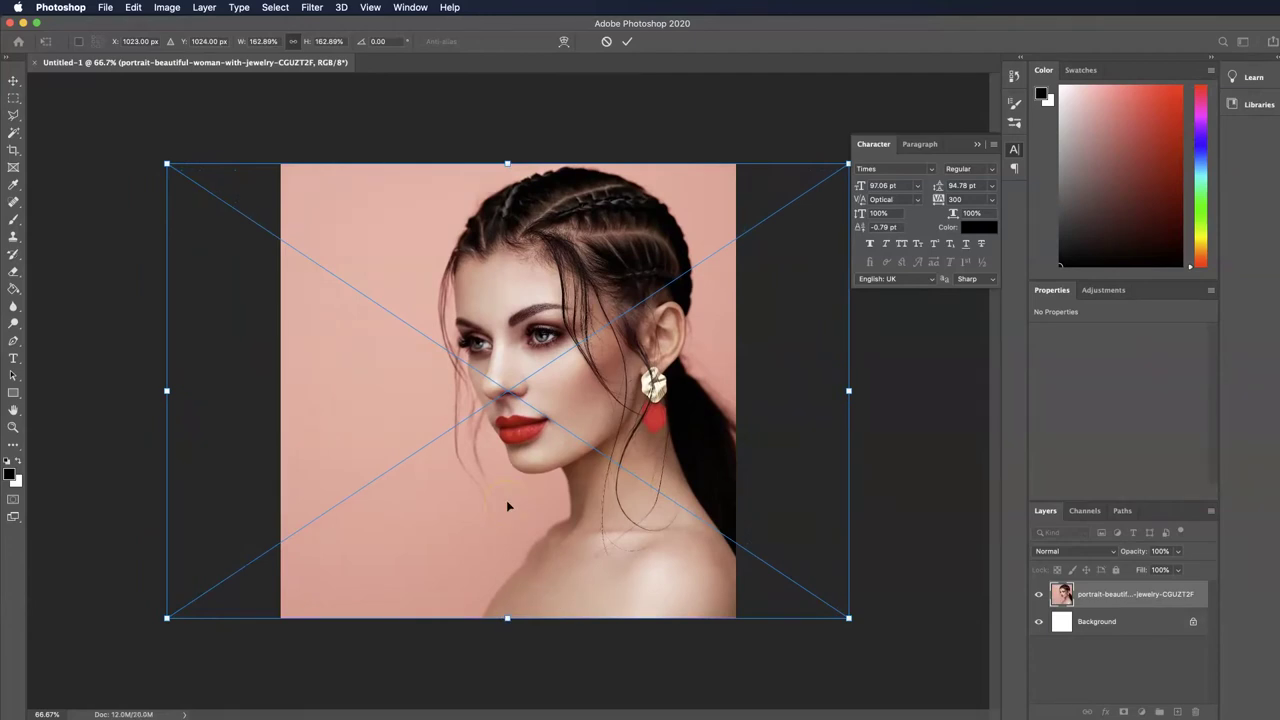
key("Return")
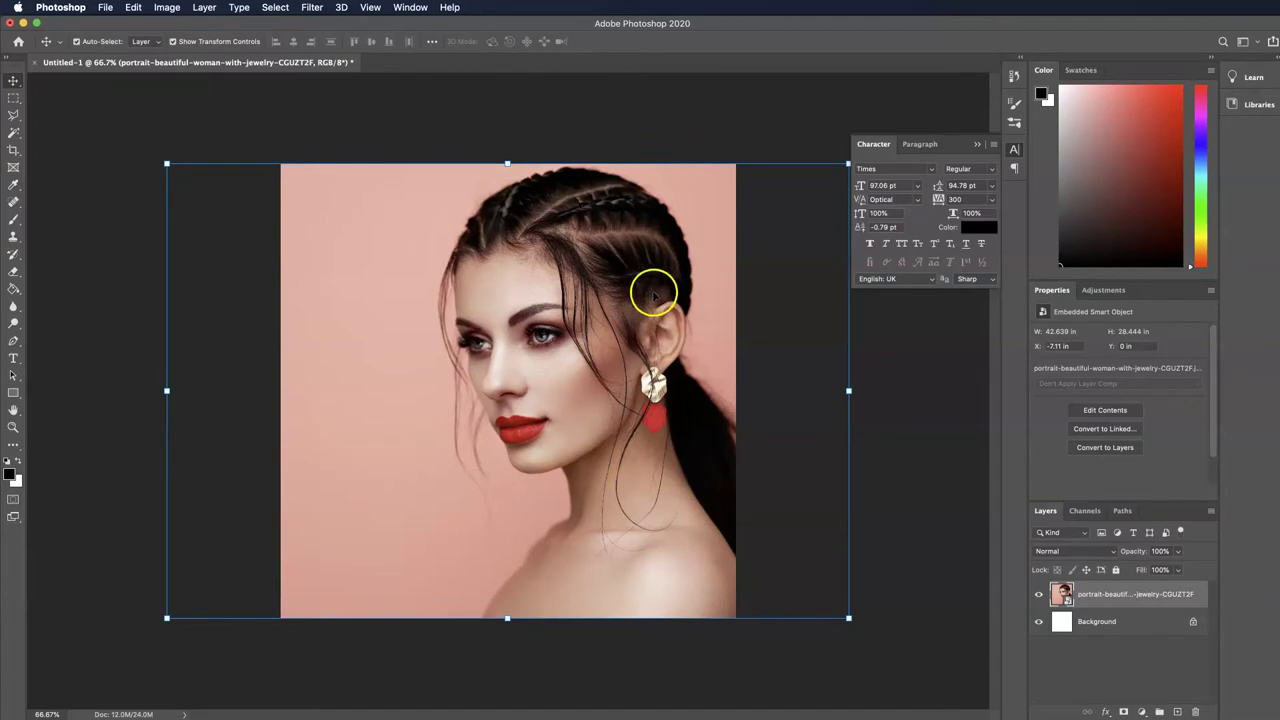
left_click_drag(585, 388, 543, 358)
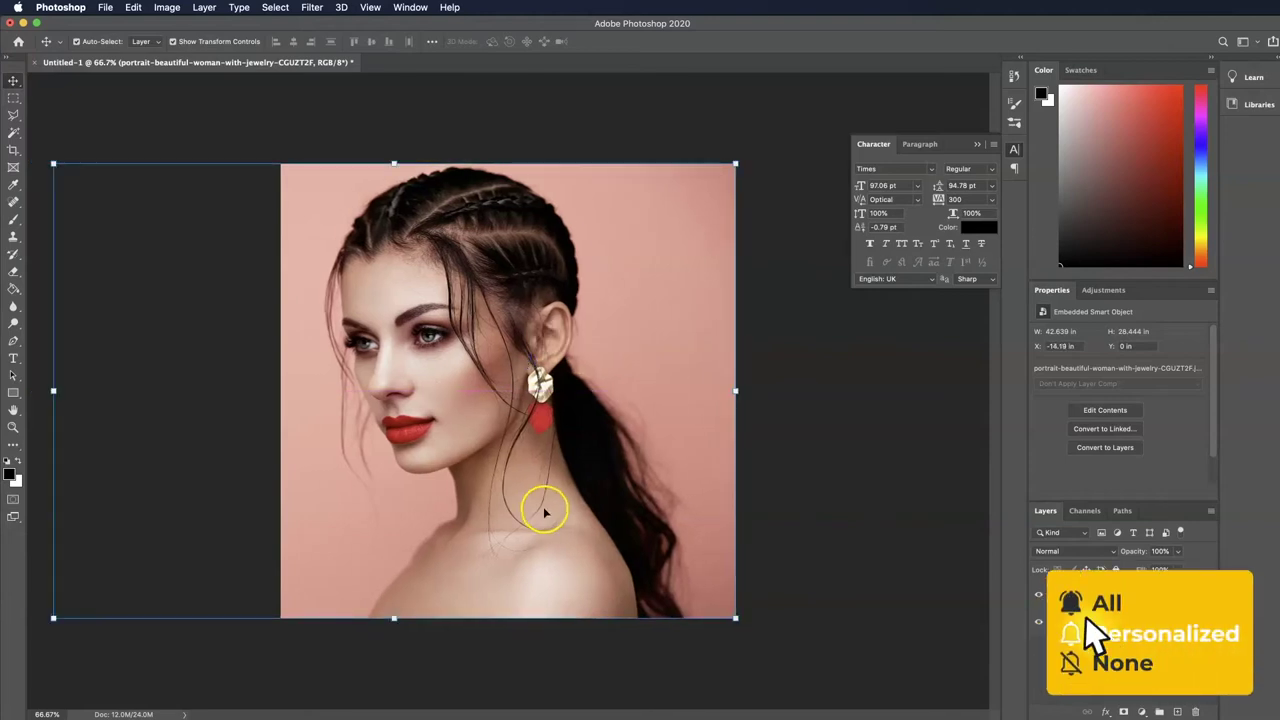
left_click(760, 403)
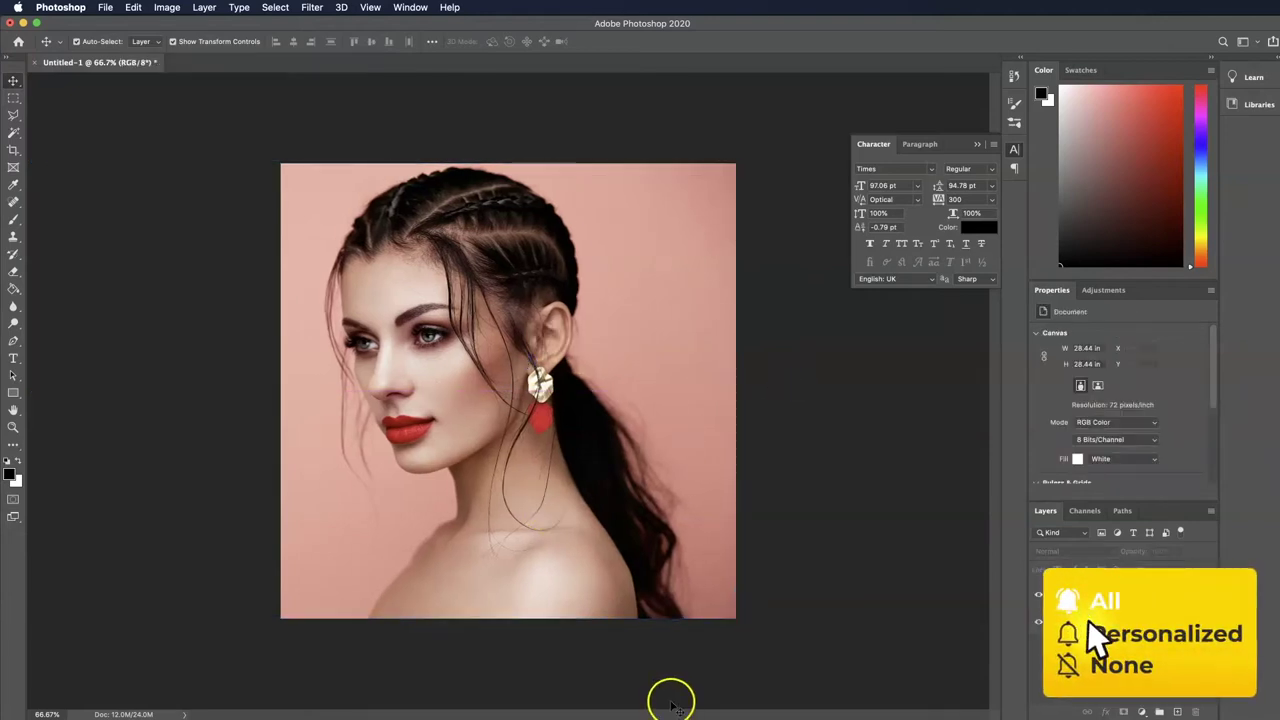
Place company-logo.png at the centre of the canvas above the portrait at its original 100% scale.
key("super+Tab")
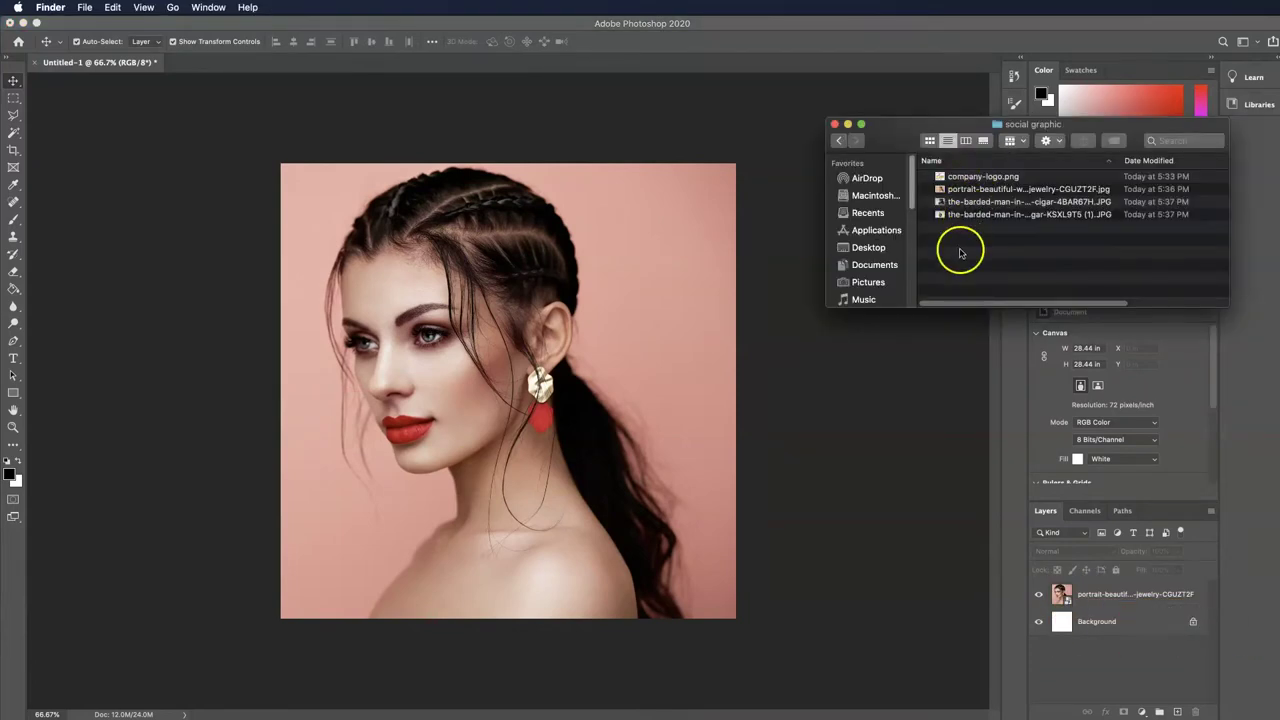
left_click(968, 177)
left_click_drag(966, 180, 585, 287)
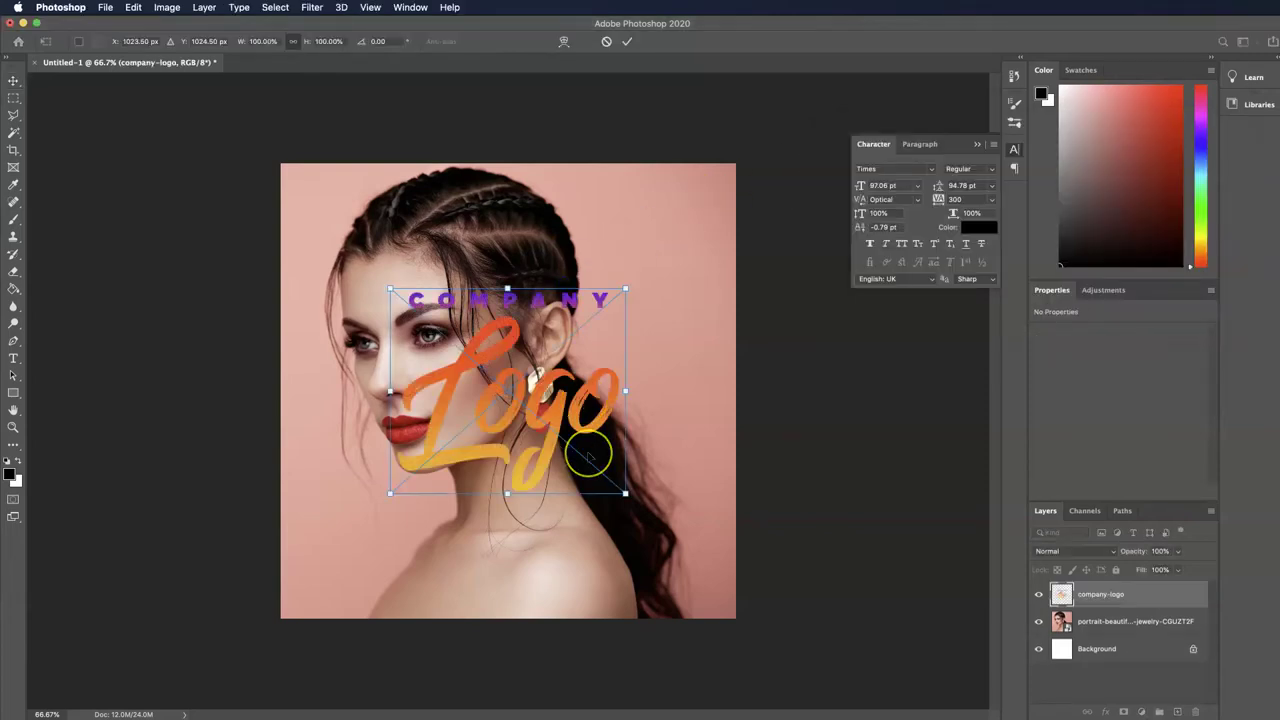
key("Return")
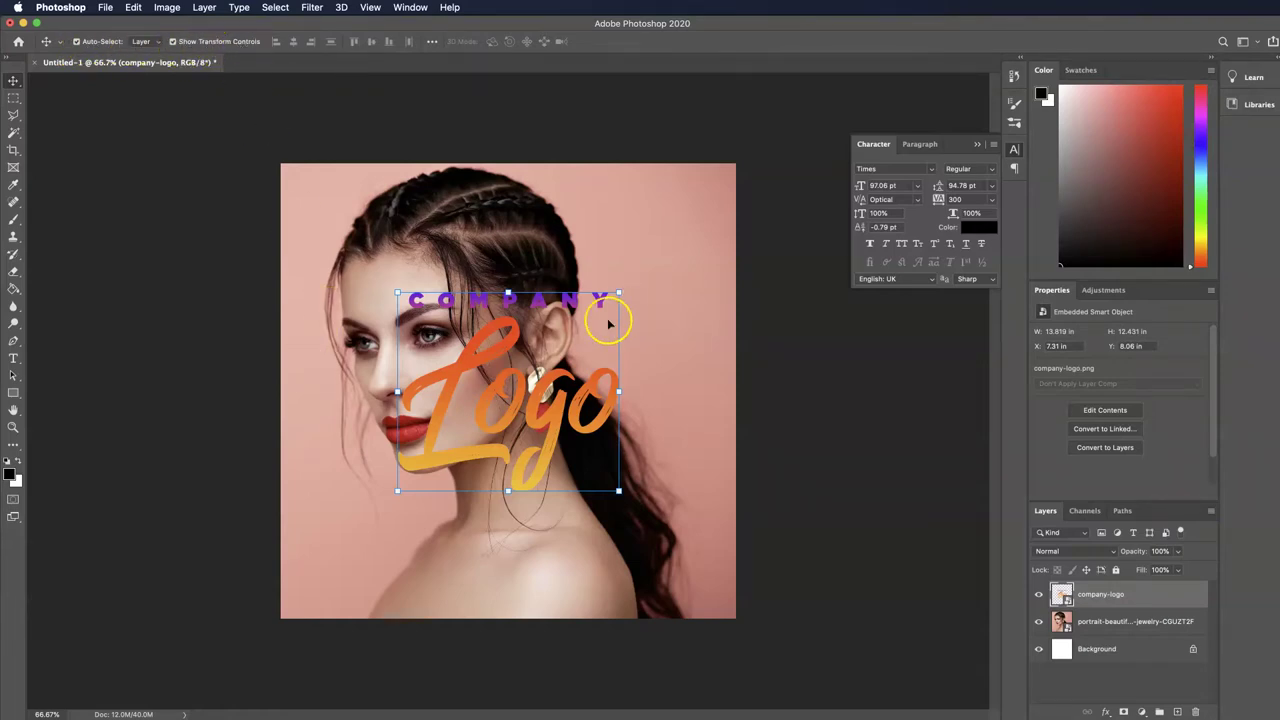
Try selecting the layers directly on the canvas and moving and resizing the portrait, undoing each change.
left_click(445, 225)
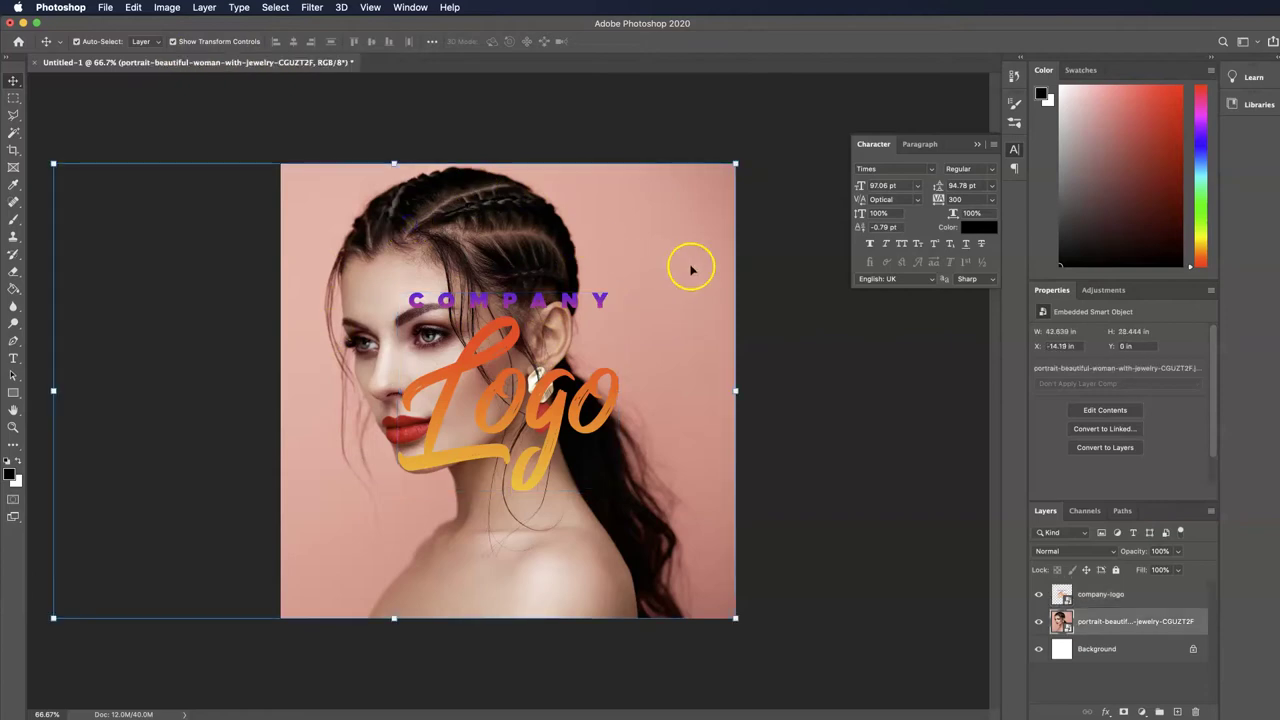
left_click(437, 410)
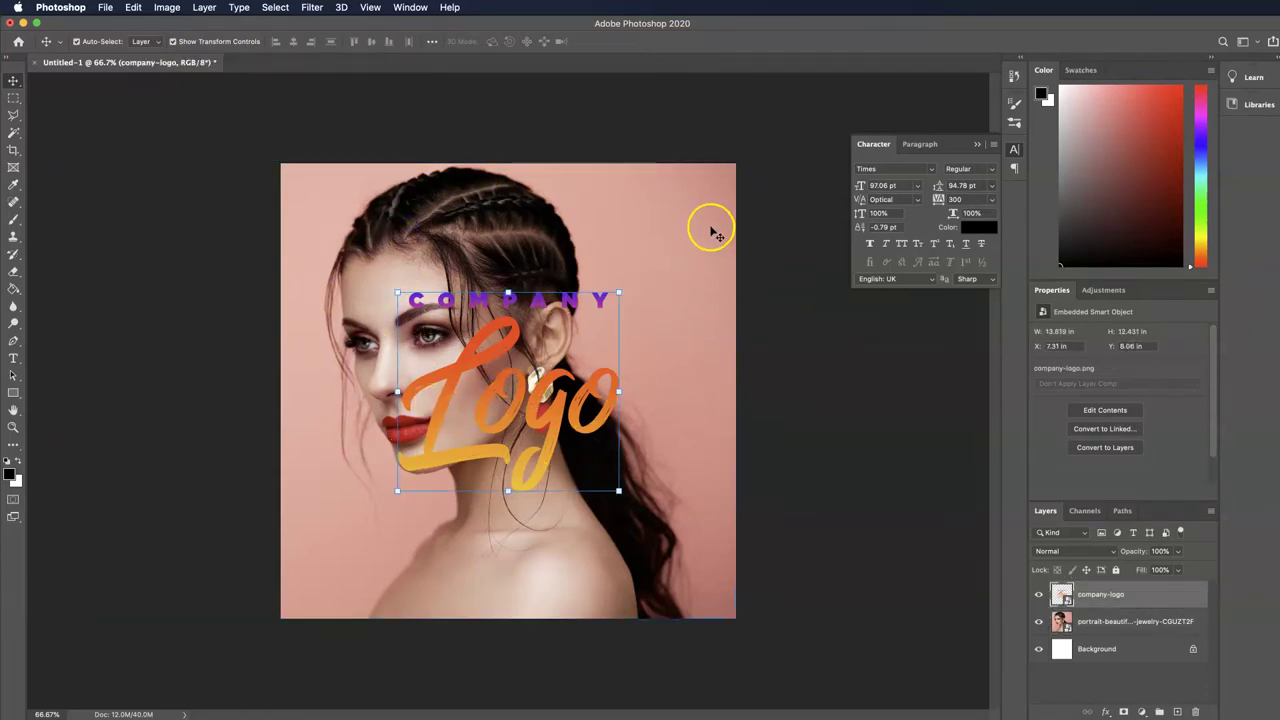
left_click(490, 318)
left_click_drag(363, 222, 587, 226)
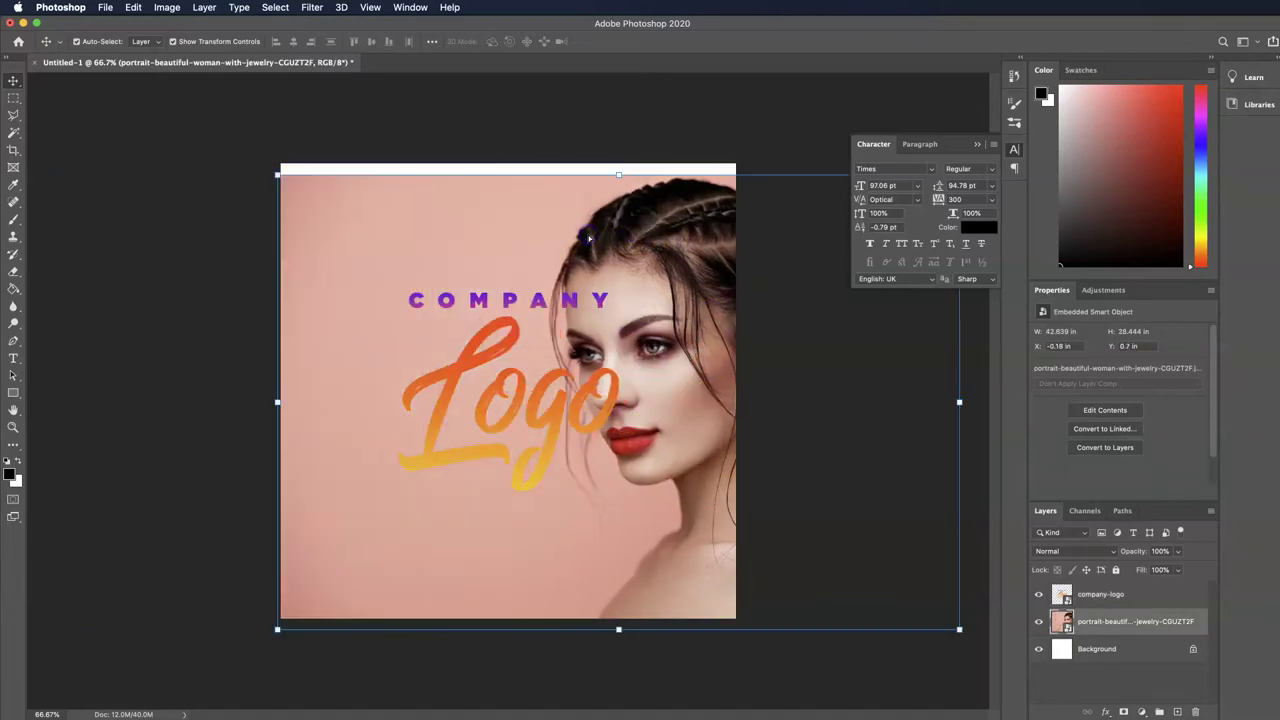
key("super+z")
left_click_drag(55, 616, 210, 505)
key("super+z")
key("Return")
Scale the company logo to about 46% and place it in the canvas's upper-right corner.
left_click_drag(457, 375, 563, 255)
left_click_drag(500, 376, 626, 262)
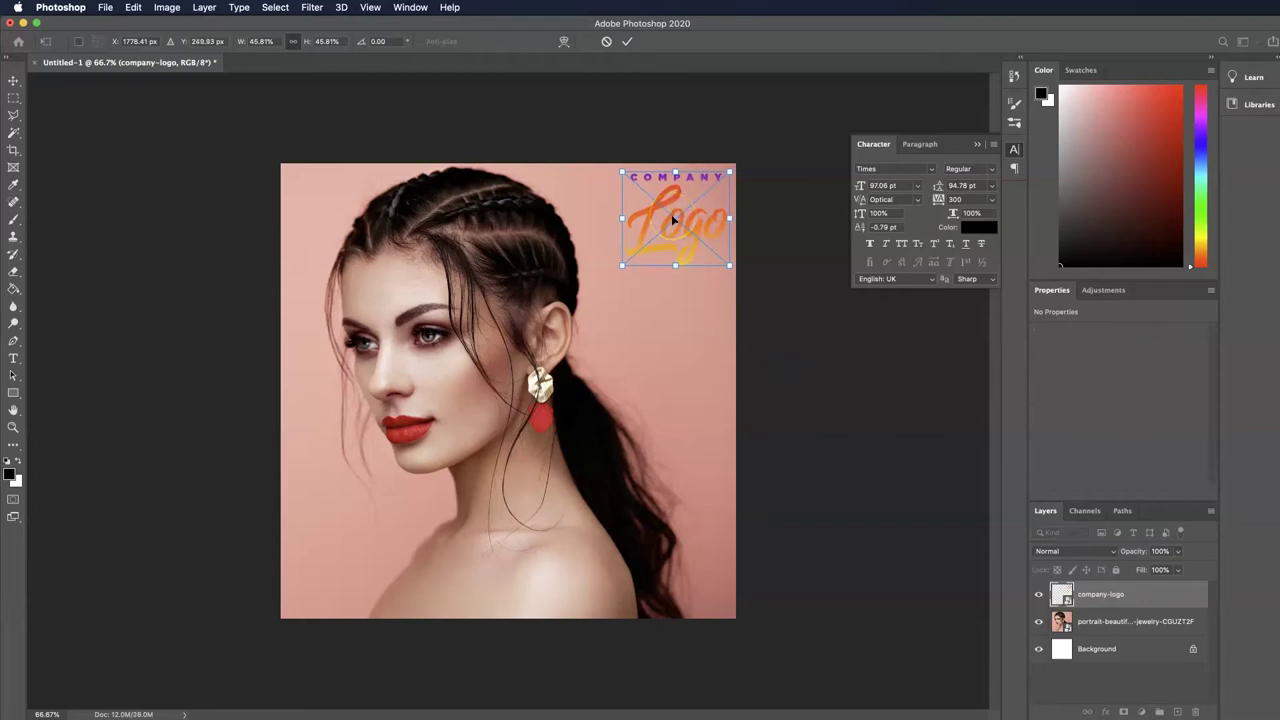
left_click(750, 203)
left_click(801, 354)
left_click(15, 80)
left_click(171, 300)
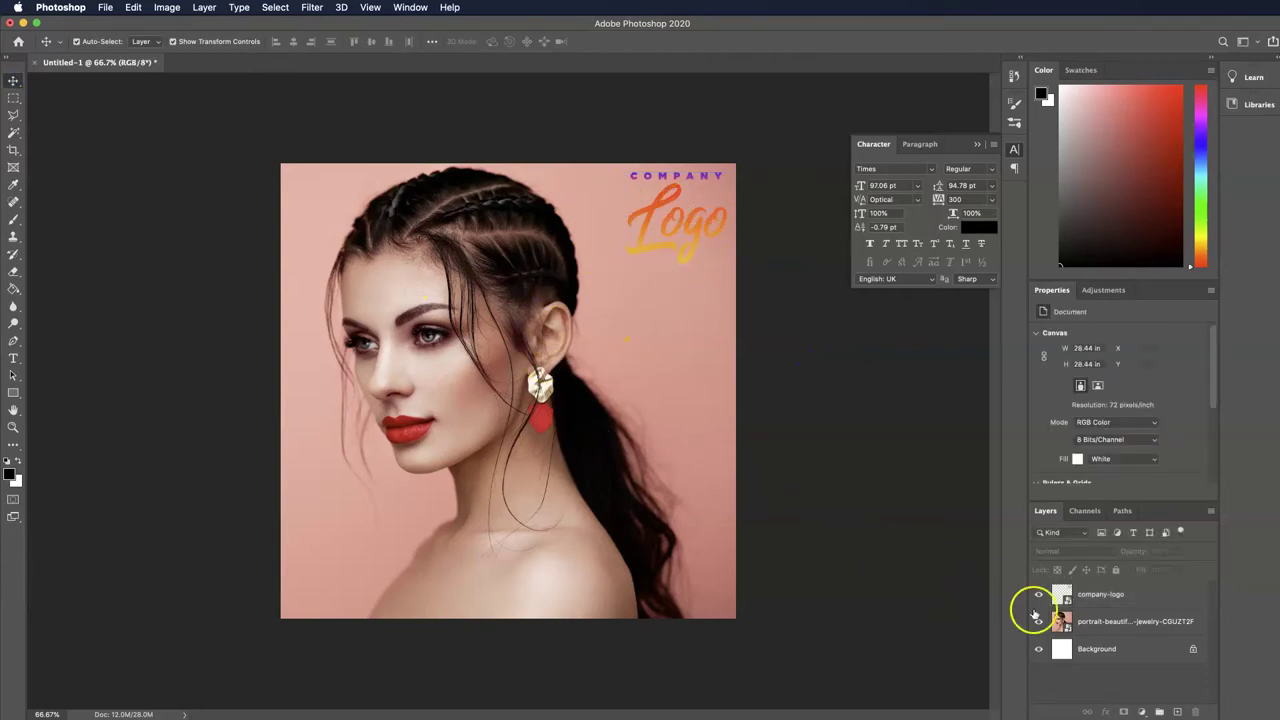
Add a Color Overlay effect to the company-logo layer through its blending options.
right_click(1110, 596)
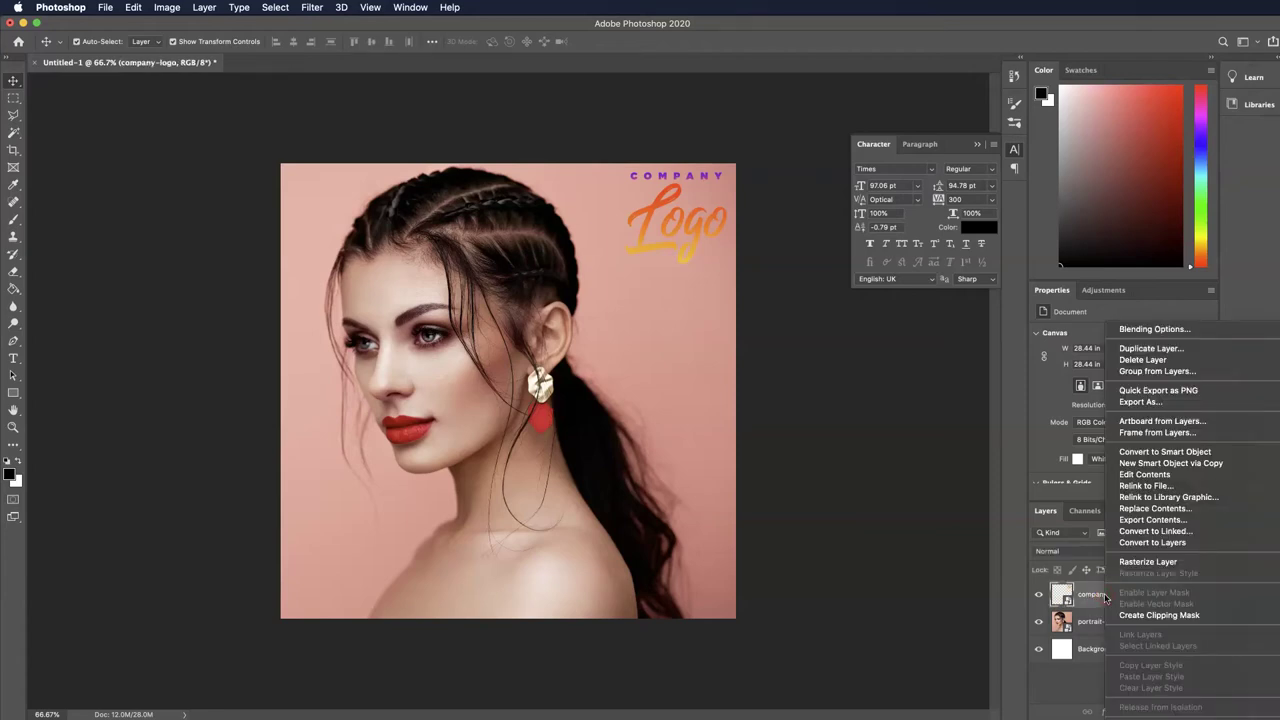
left_click(1139, 332)
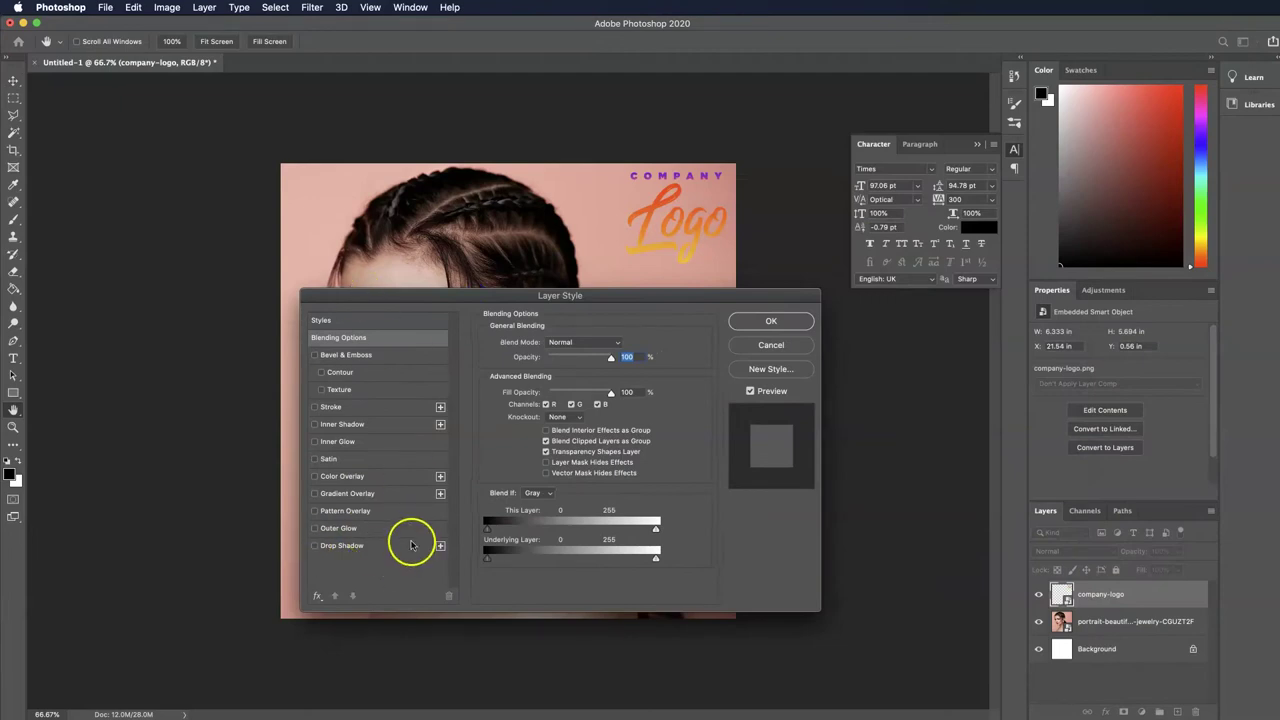
left_click(336, 480)
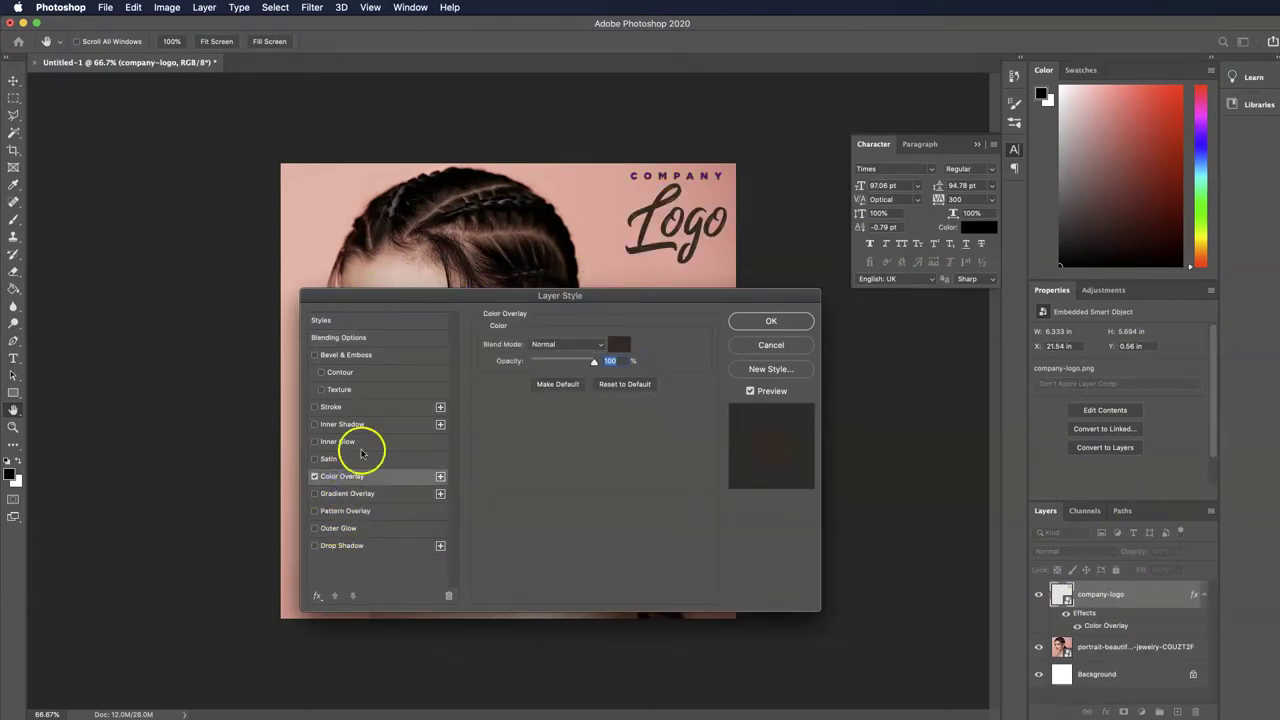
left_click(313, 477)
left_click_drag(569, 290, 390, 359)
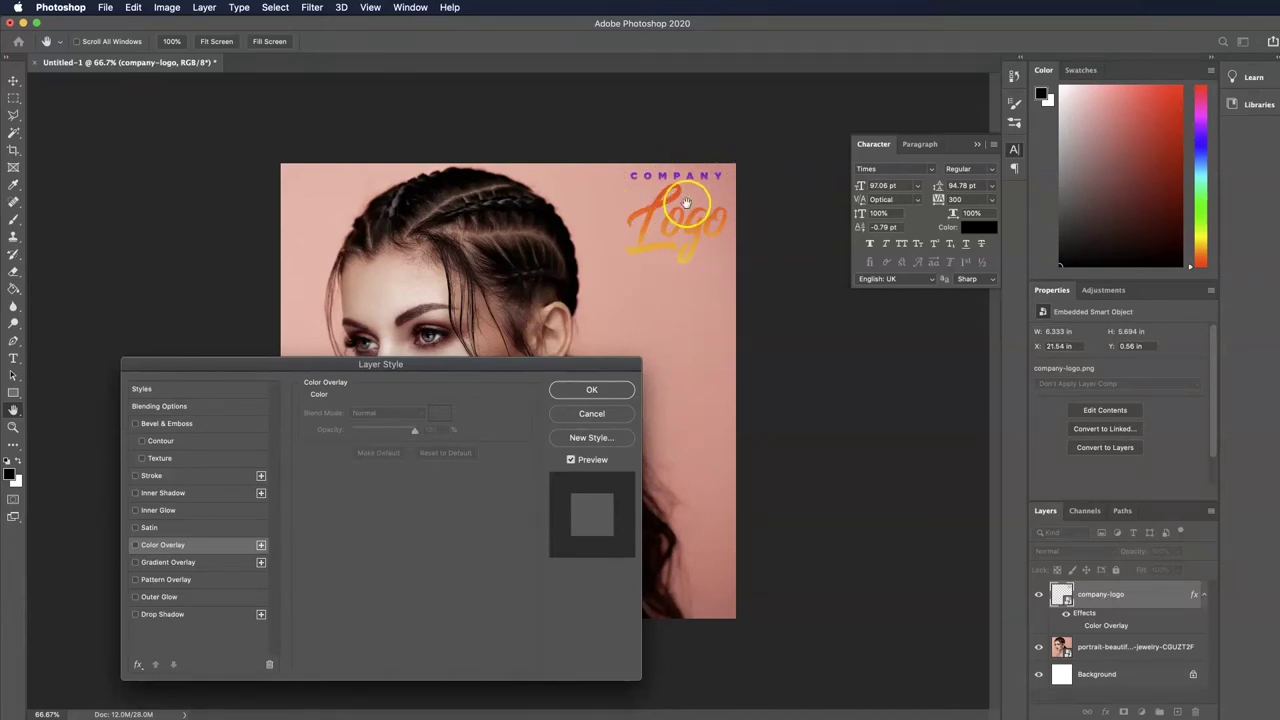
left_click_drag(556, 364, 684, 340)
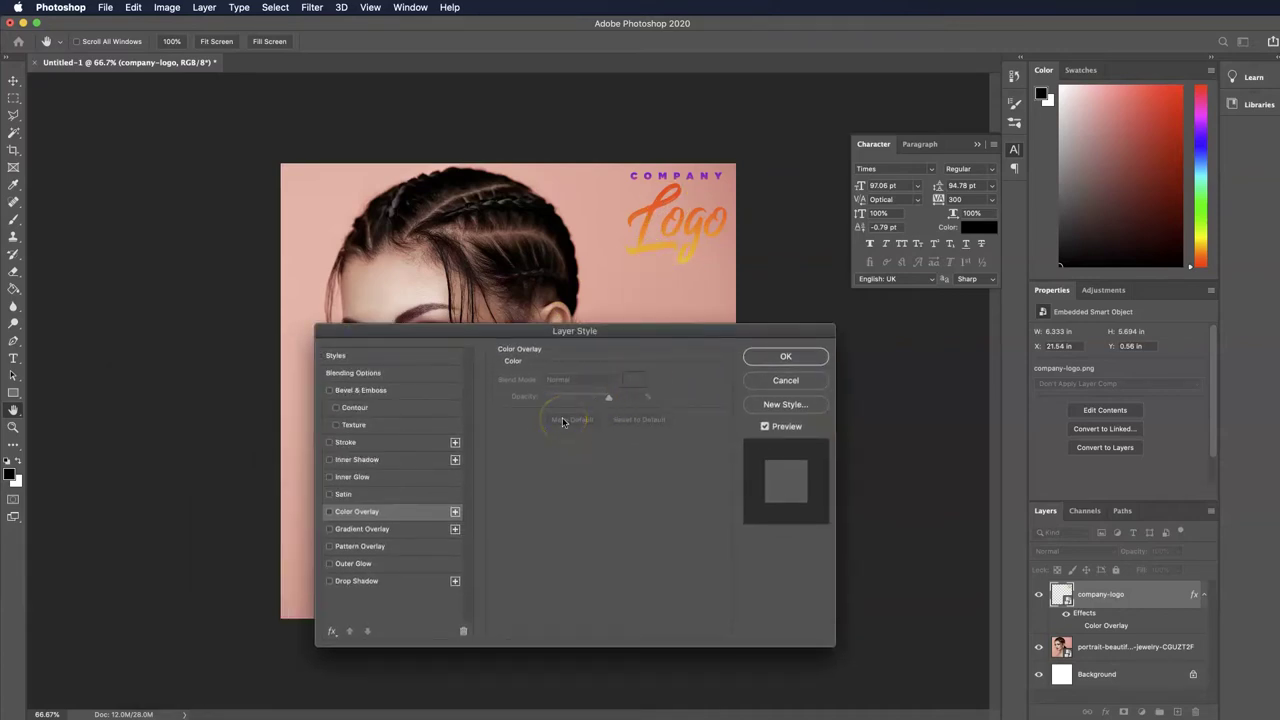
left_click(330, 512)
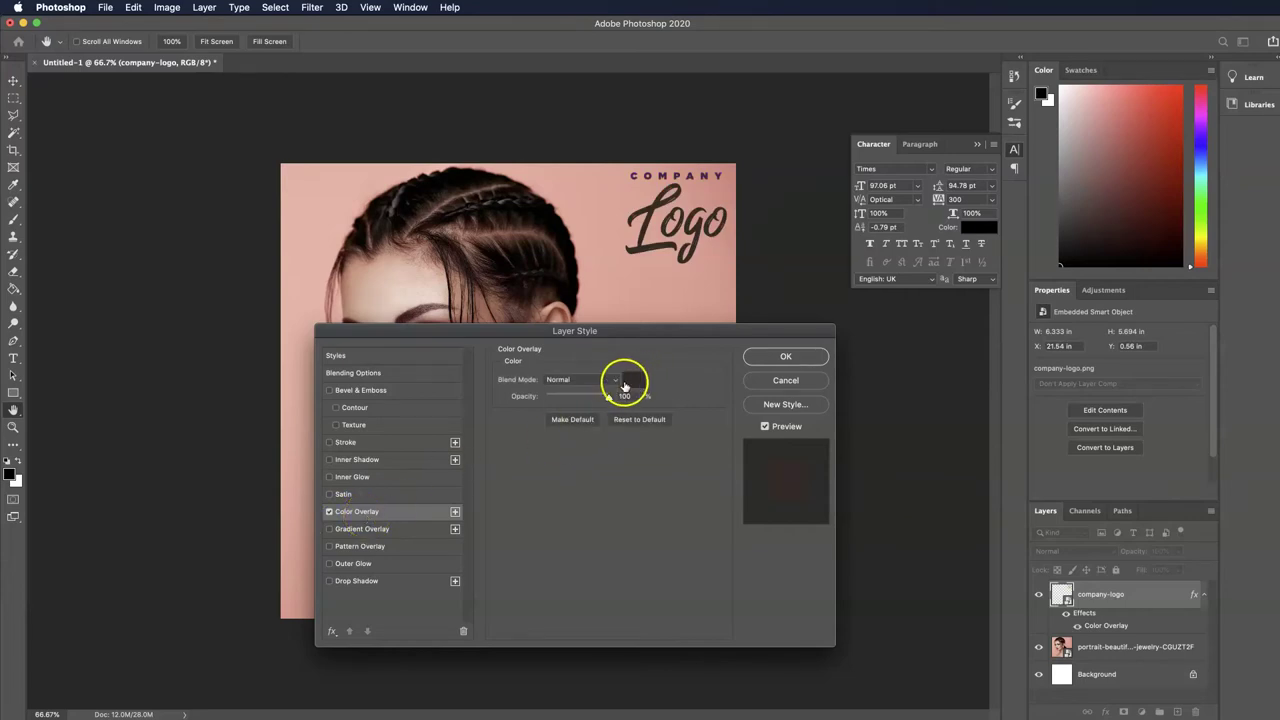
Set the logo's overlay colour to white (#ffffff), apply the layer style and deselect the layer.
left_click(636, 383)
left_click_drag(777, 168, 504, 346)
left_click(405, 428)
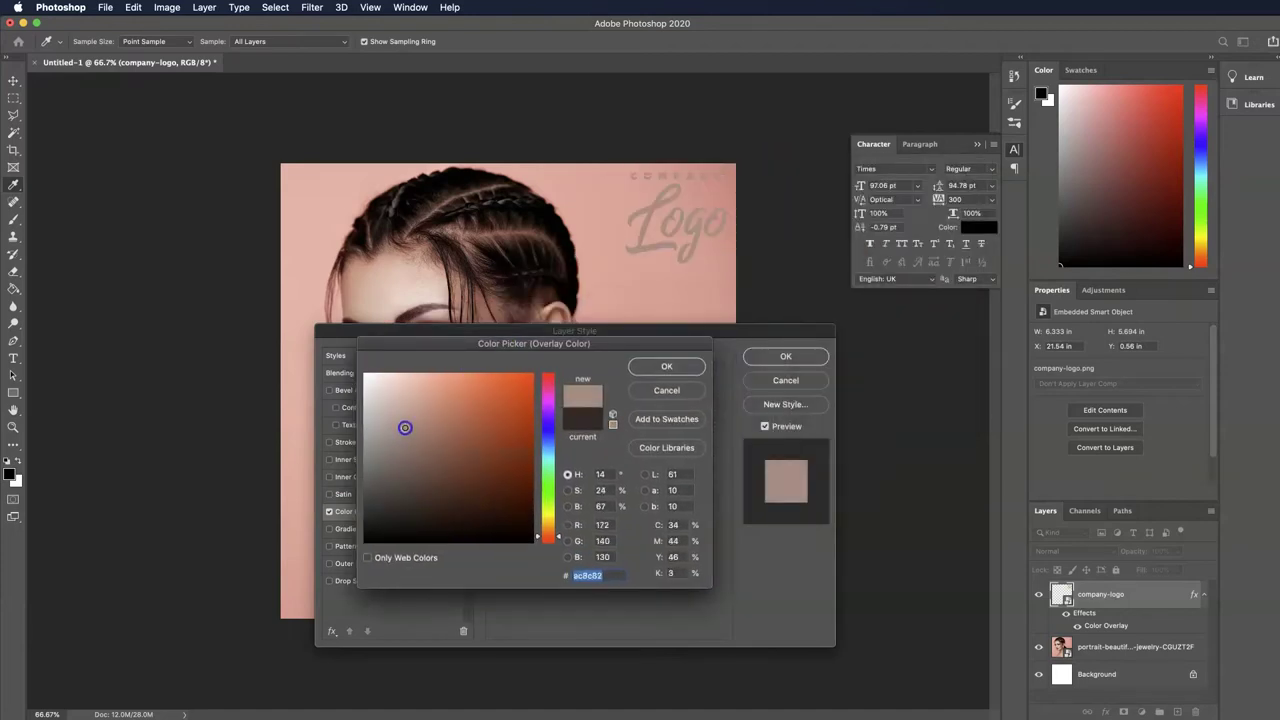
mouse_move(435, 415)
left_mouse_down()
mouse_move(491, 401)
mouse_move(491, 375)
mouse_move(536, 378)
mouse_move(534, 390)
left_mouse_up()
left_click(546, 381)
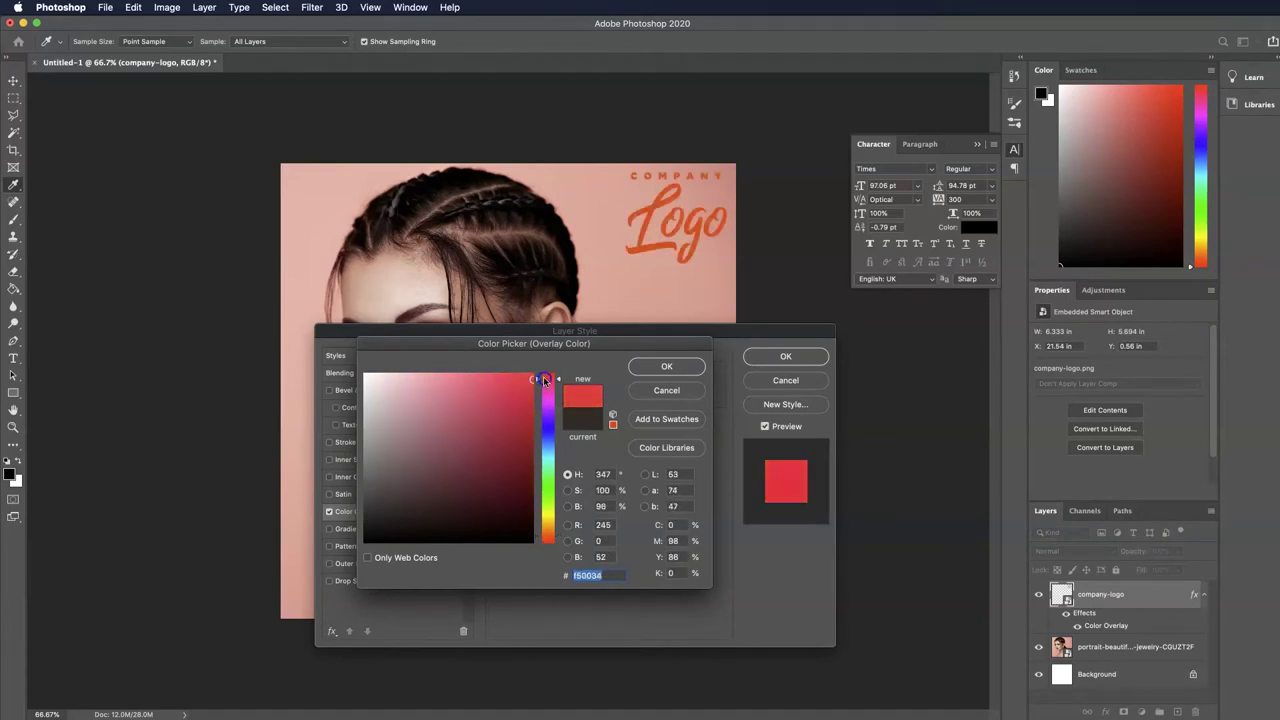
mouse_move(513, 392)
left_mouse_down()
mouse_move(529, 371)
mouse_move(555, 428)
mouse_move(555, 373)
mouse_move(300, 354)
left_mouse_up()
left_click(552, 405)
left_click(491, 394)
left_click_drag(386, 428, 300, 602)
mouse_move(349, 540)
left_mouse_down()
mouse_move(374, 510)
mouse_move(306, 349)
left_mouse_up()
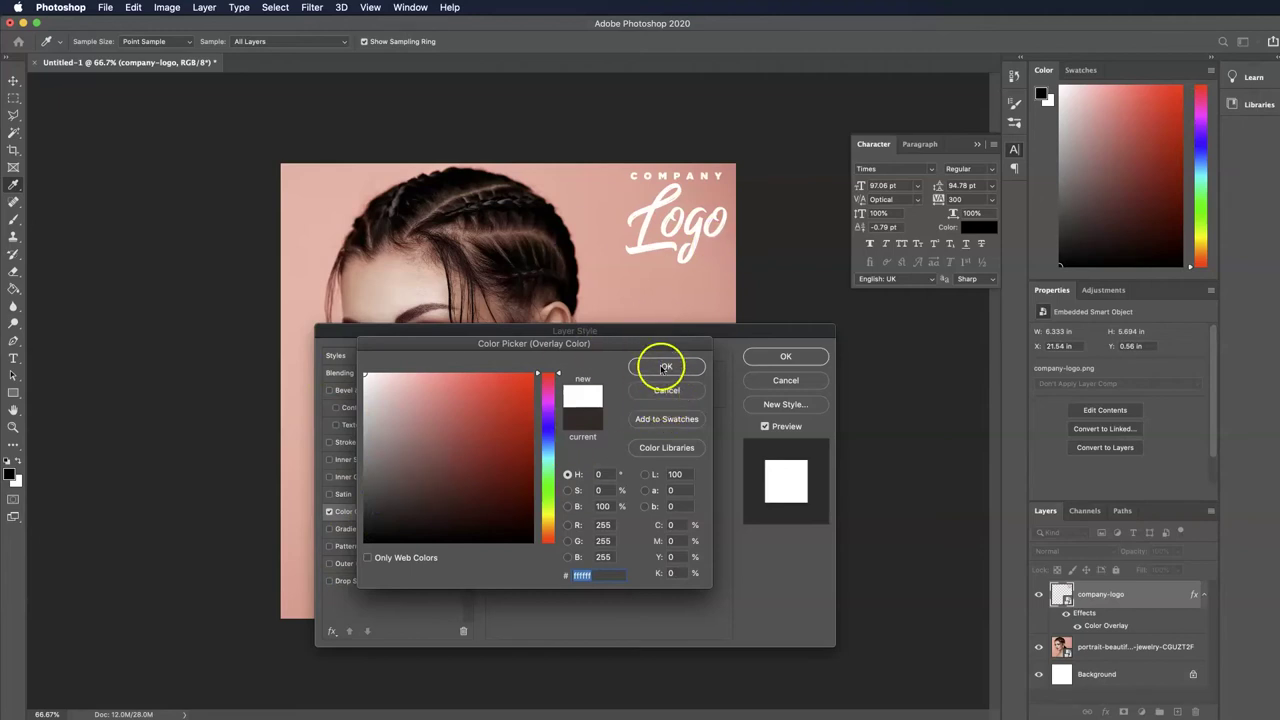
left_click(661, 367)
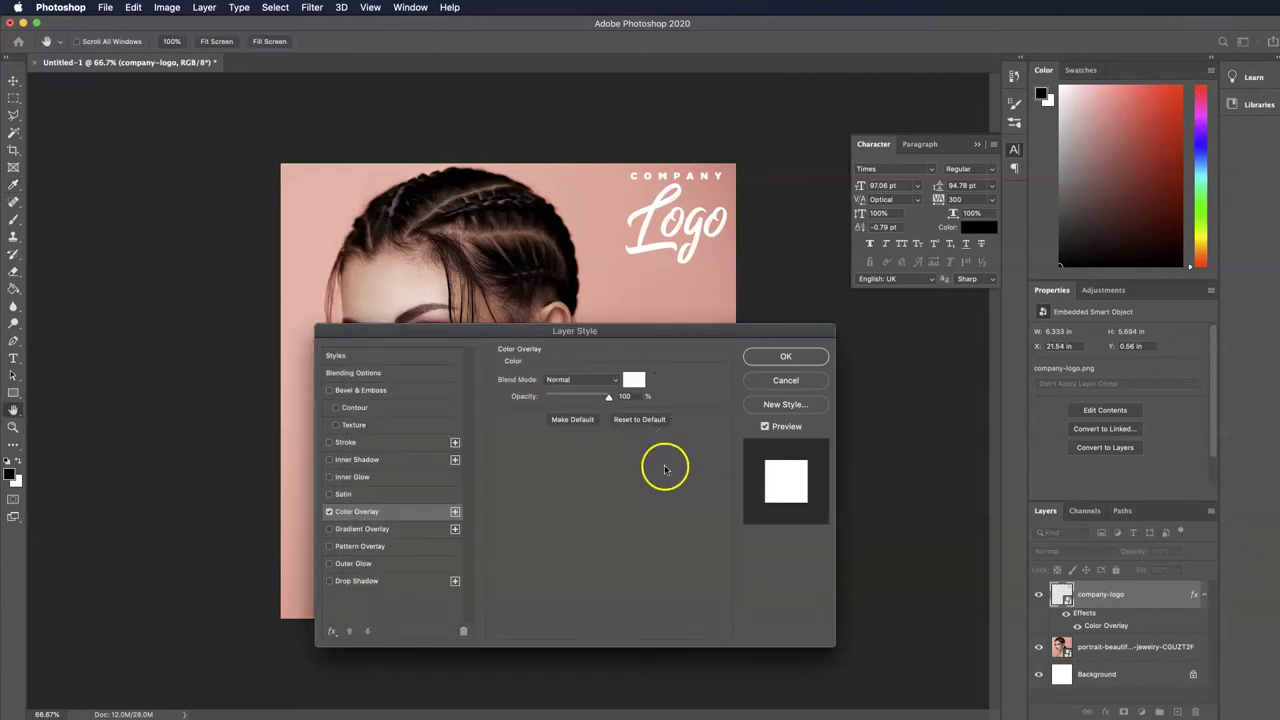
left_click(784, 358)
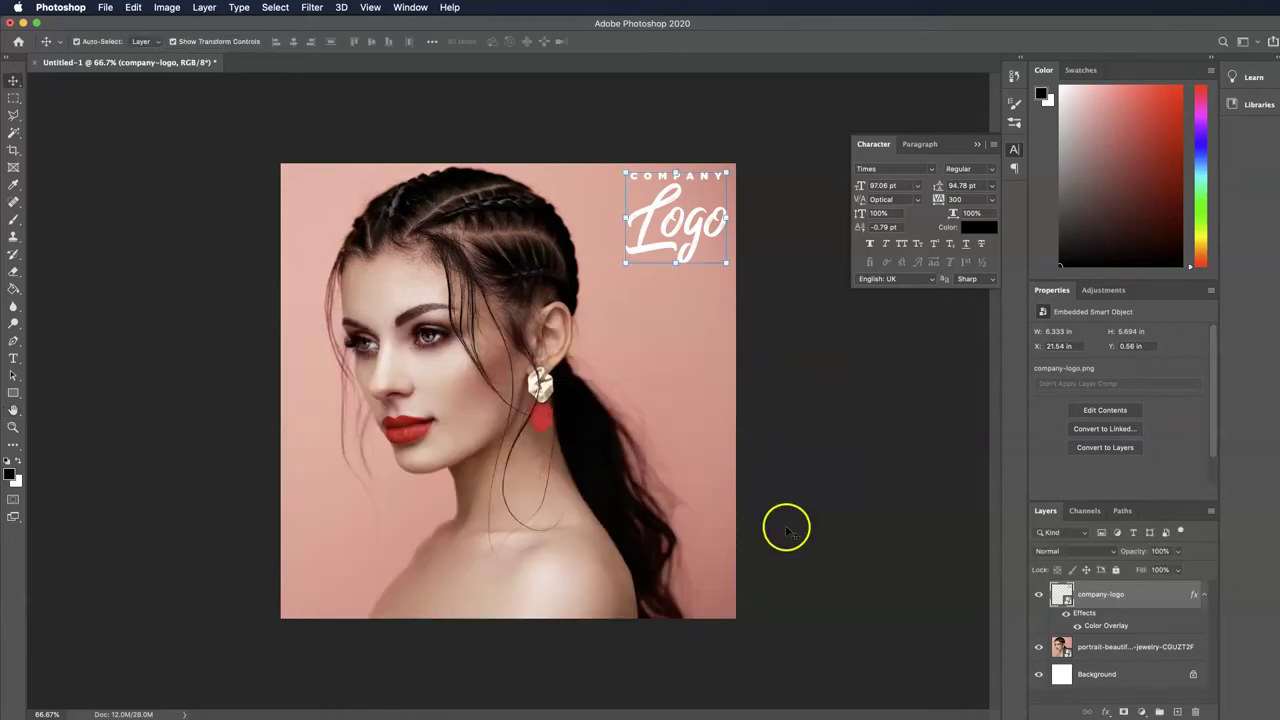
left_click(809, 393)
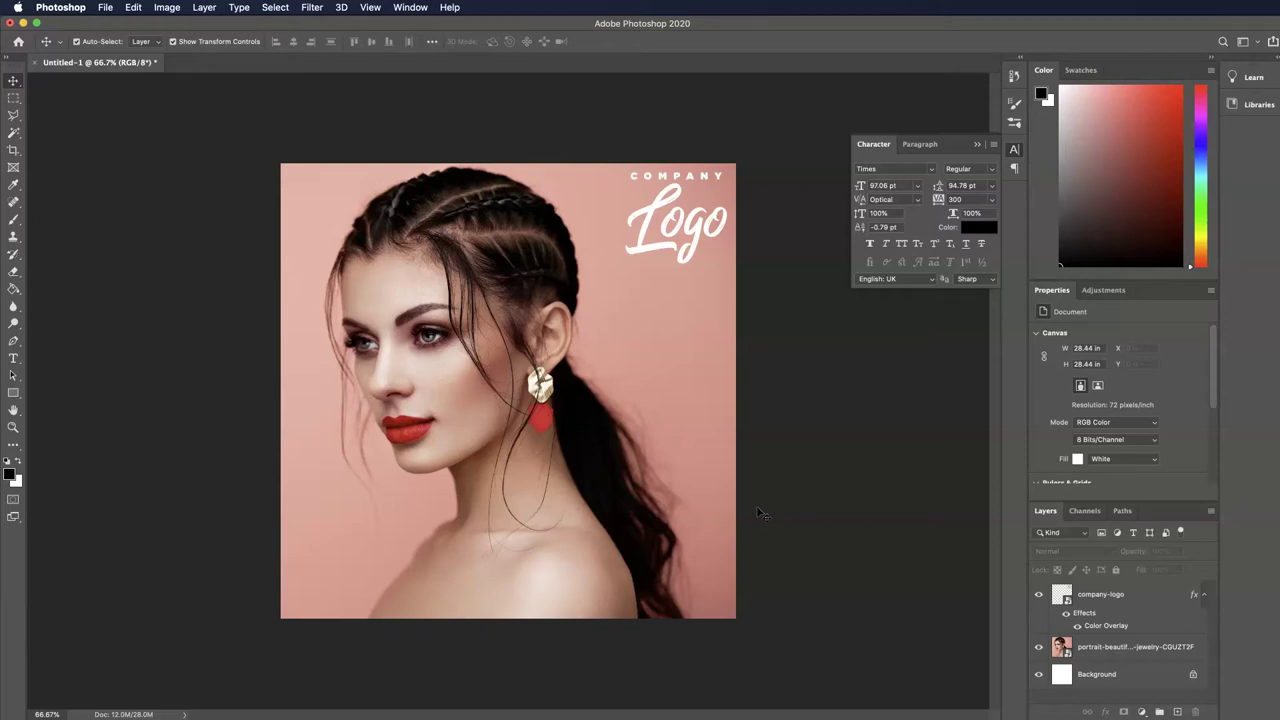
Create an empty paragraph text box about 8.39 in high over the lower part of the portrait, spanning the full 28.44 in canvas width.
left_click(16, 358)
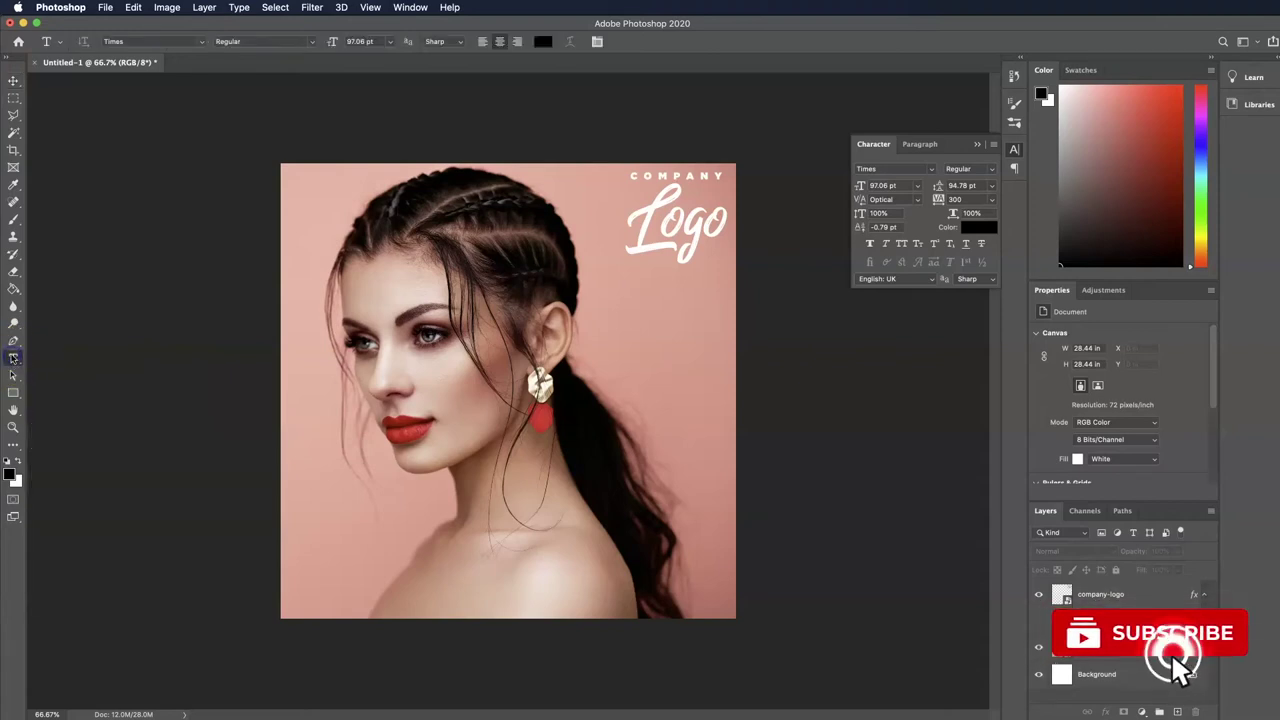
left_click_drag(290, 470, 692, 604)
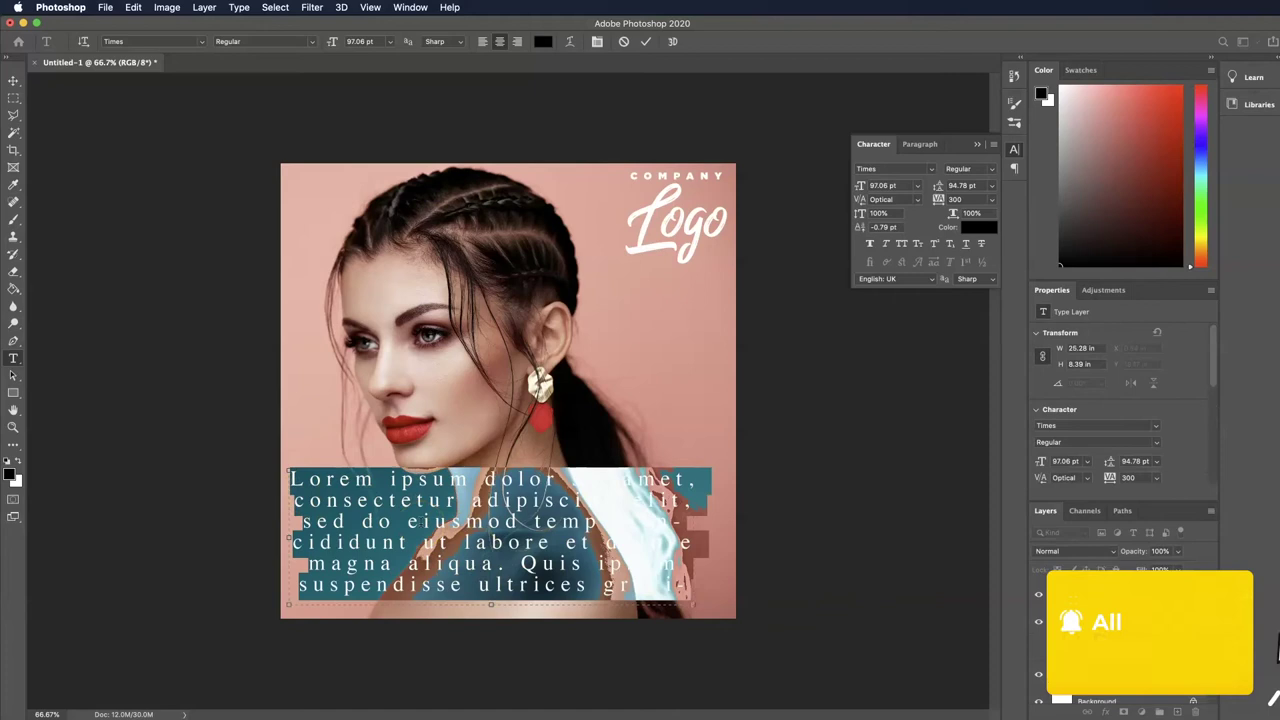
key("BackSpace")
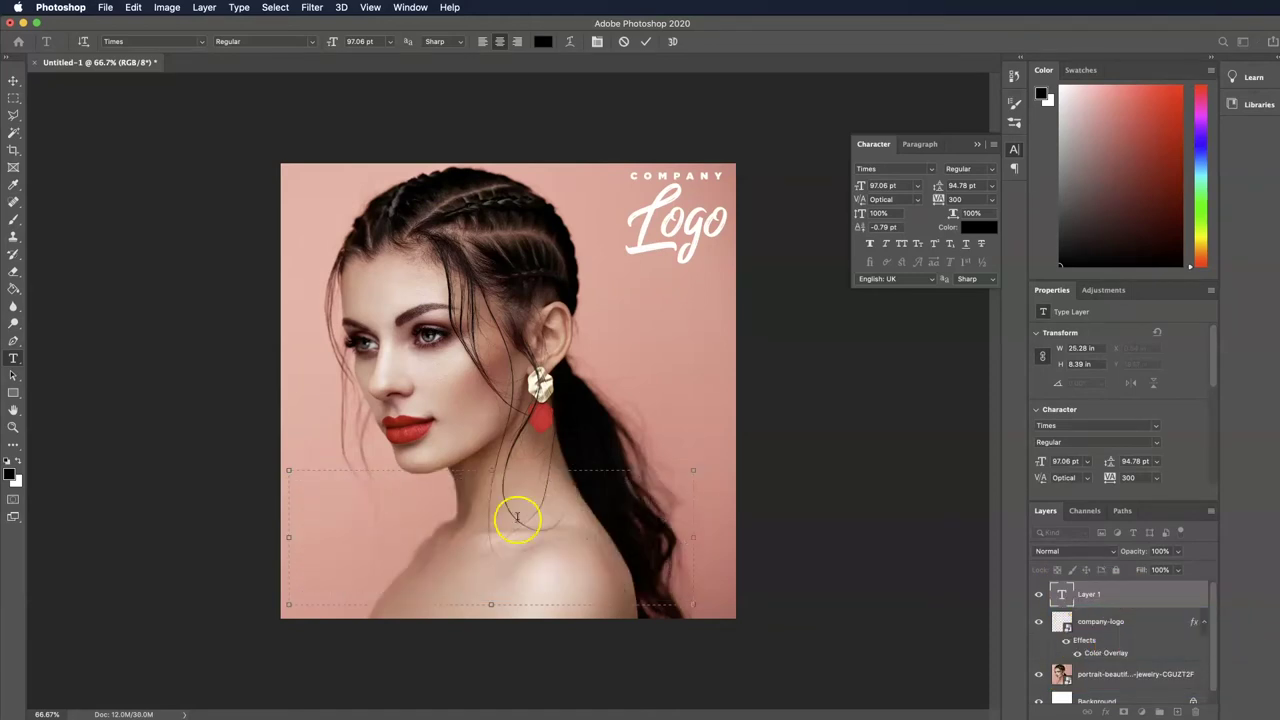
left_click_drag(696, 537, 735, 534)
left_click(307, 541)
left_click_drag(287, 539, 281, 539)
left_click(447, 497)
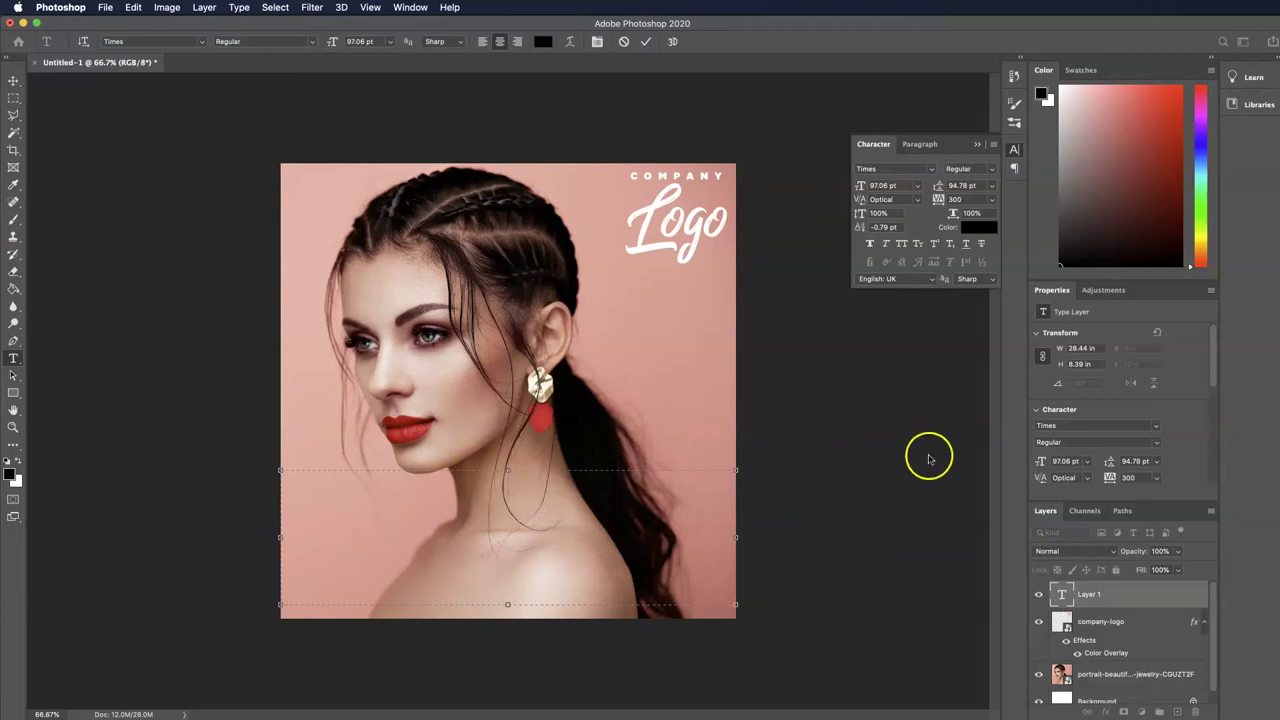
Enter the headline "EARRINGS & LIPSTICK" in Arial Black in the text box and commit it.
left_click(1015, 168)
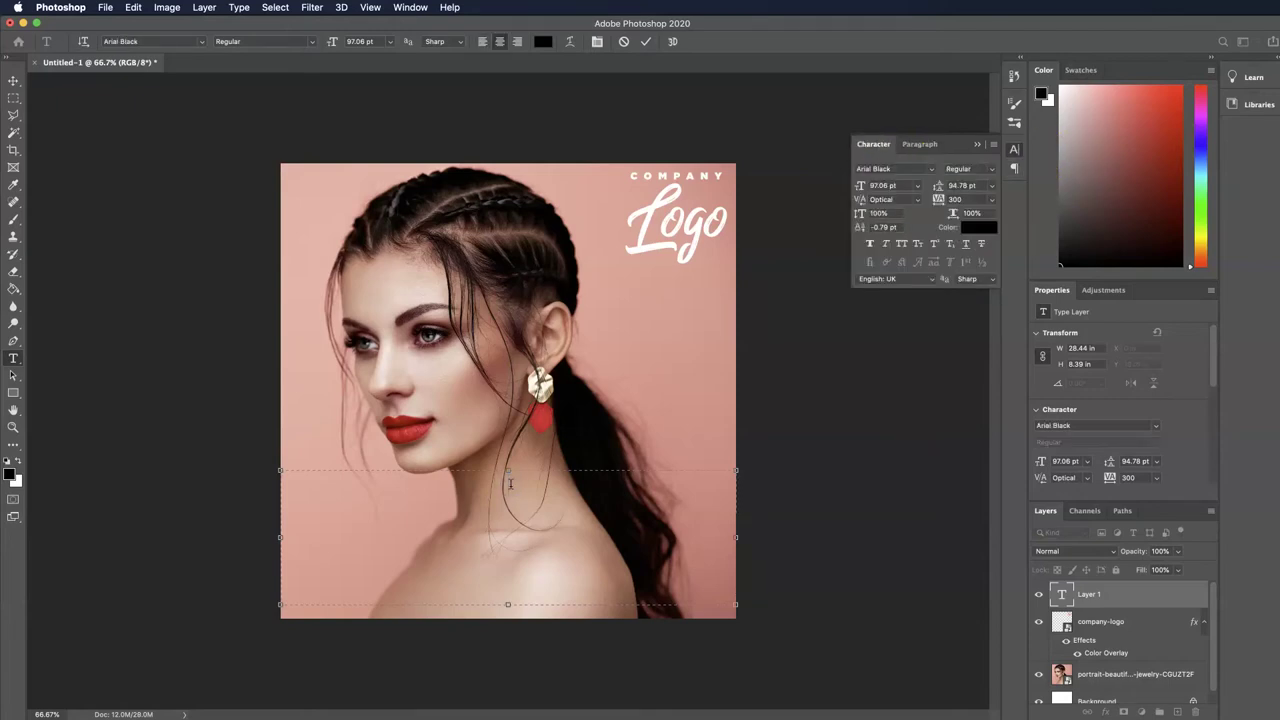
type("ING")
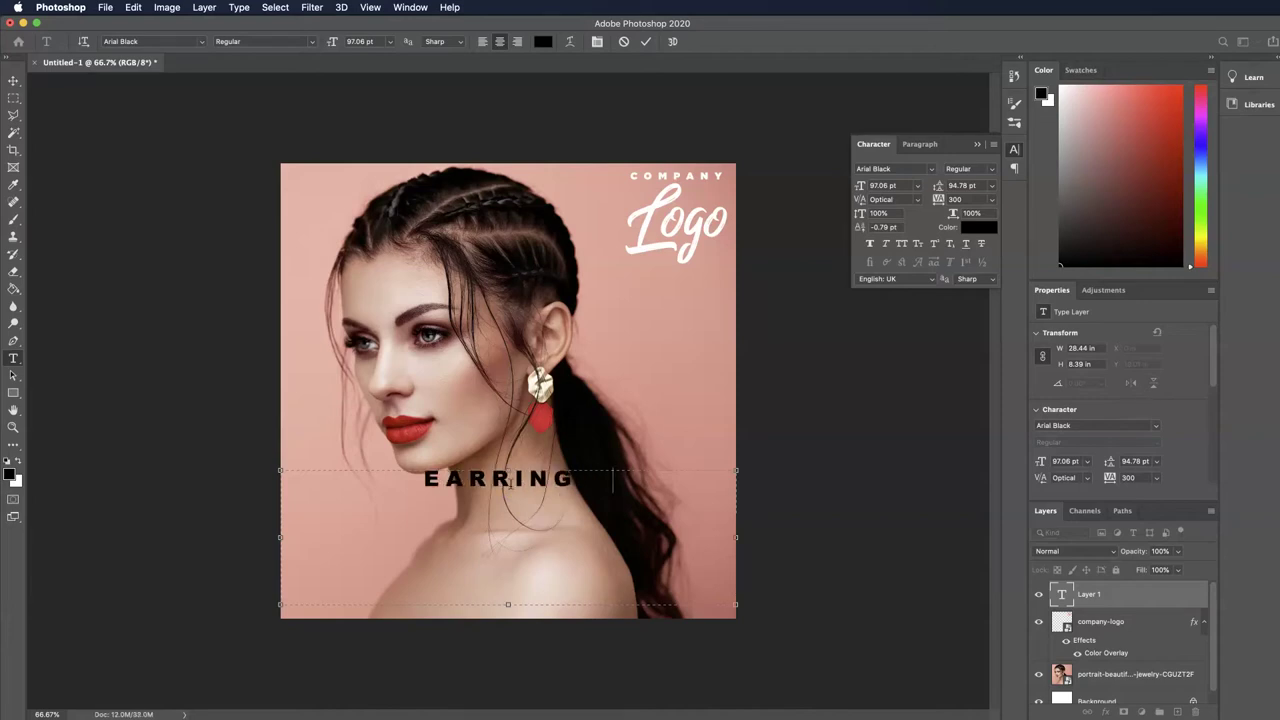
type("S & LIPS")
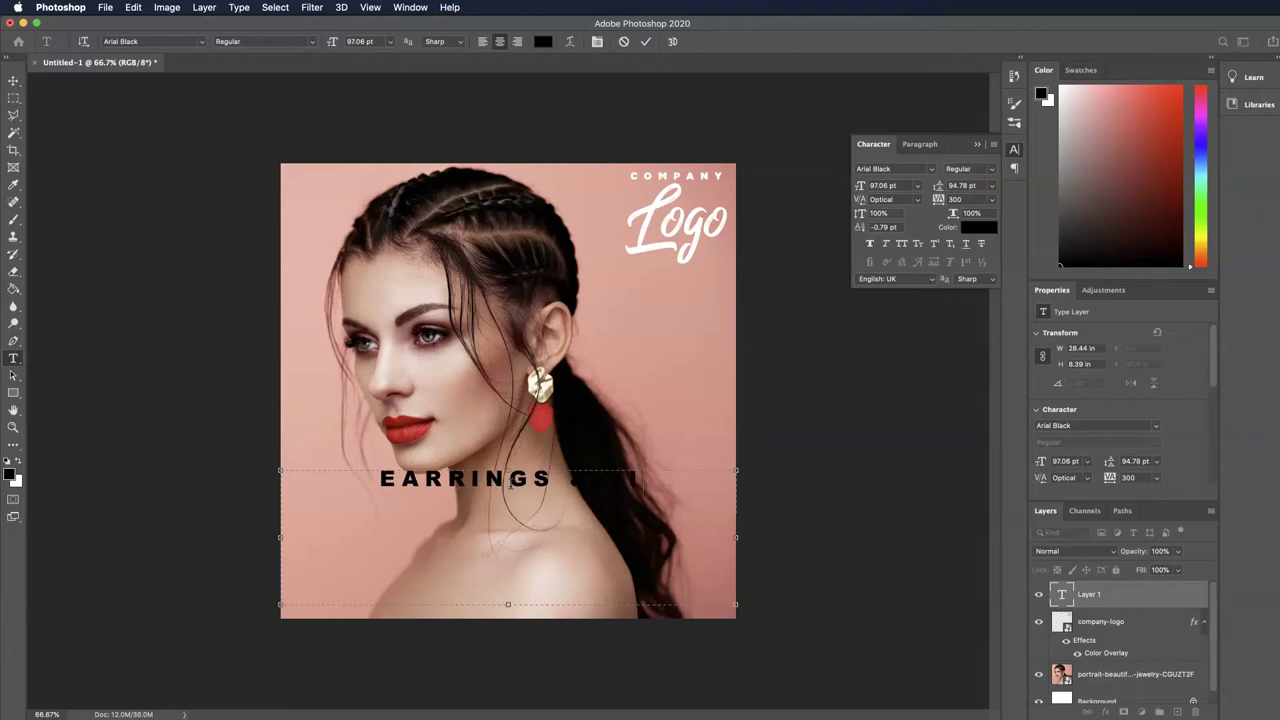
type("TICK")
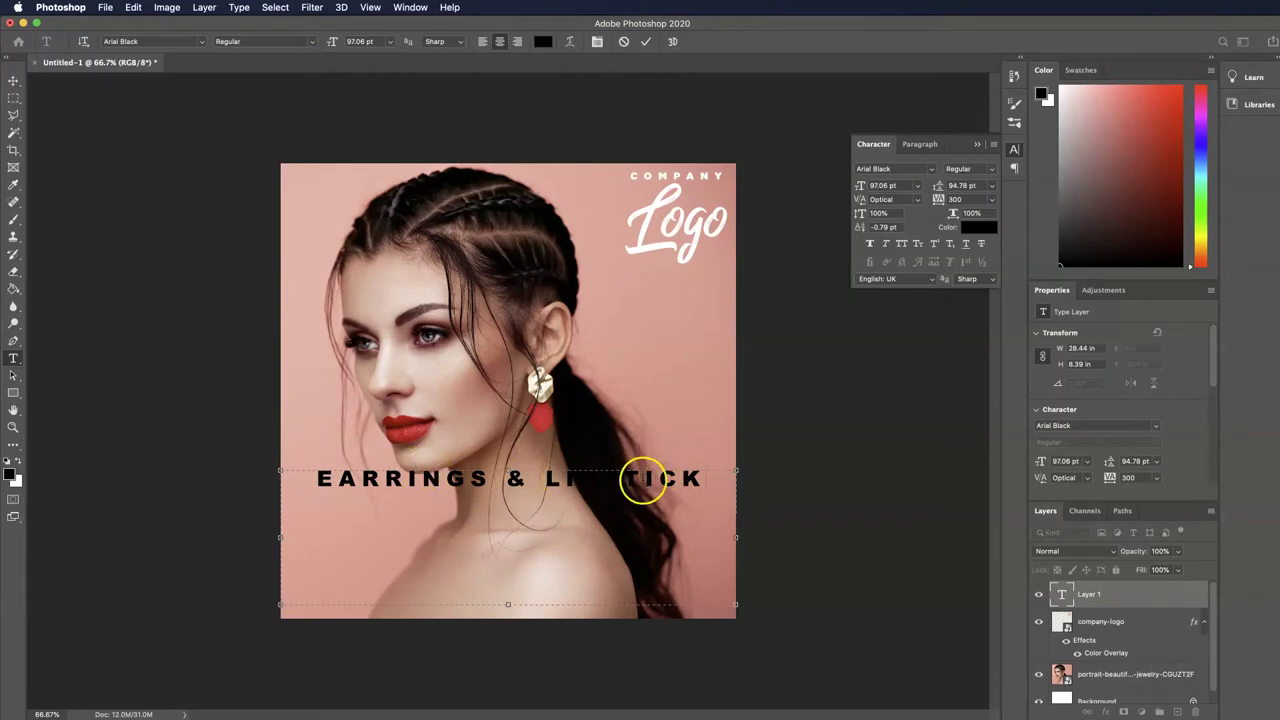
left_click(14, 82)
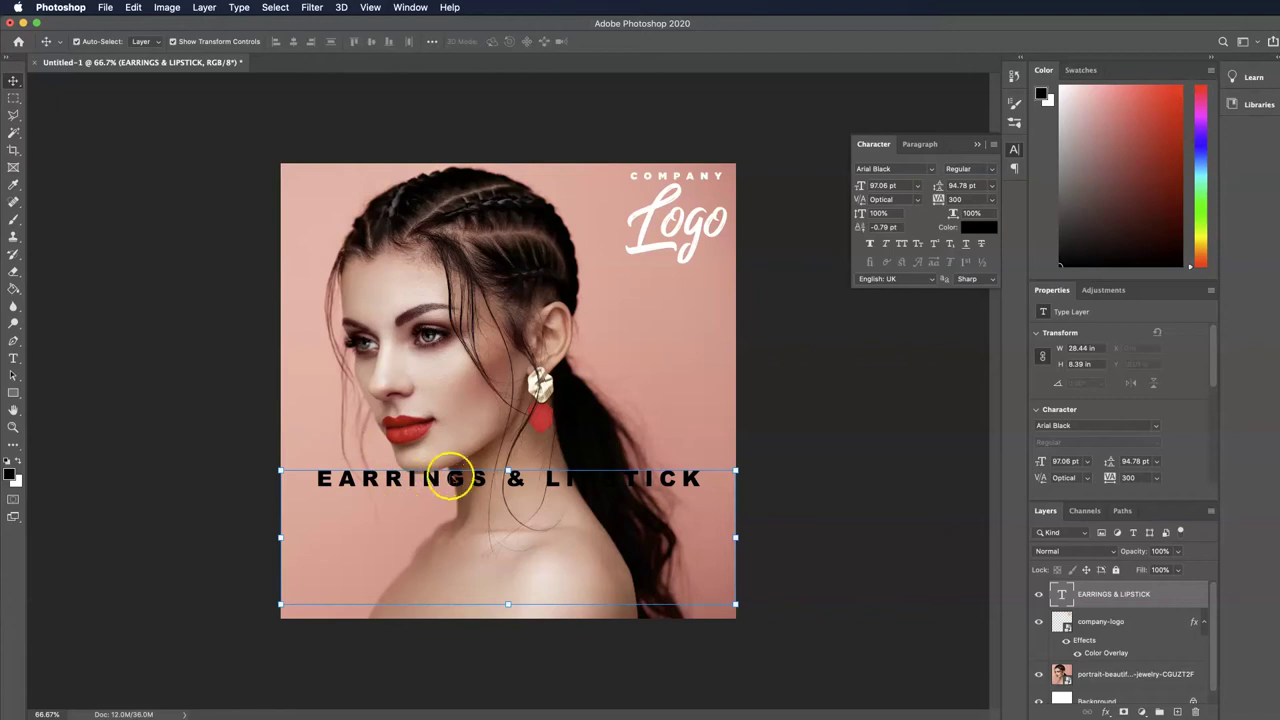
mouse_move(429, 471)
left_mouse_down()
mouse_move(390, 398)
mouse_move(446, 482)
left_mouse_up()
mouse_move(663, 479)
left_mouse_down()
mouse_move(643, 480)
mouse_move(654, 481)
left_mouse_up()
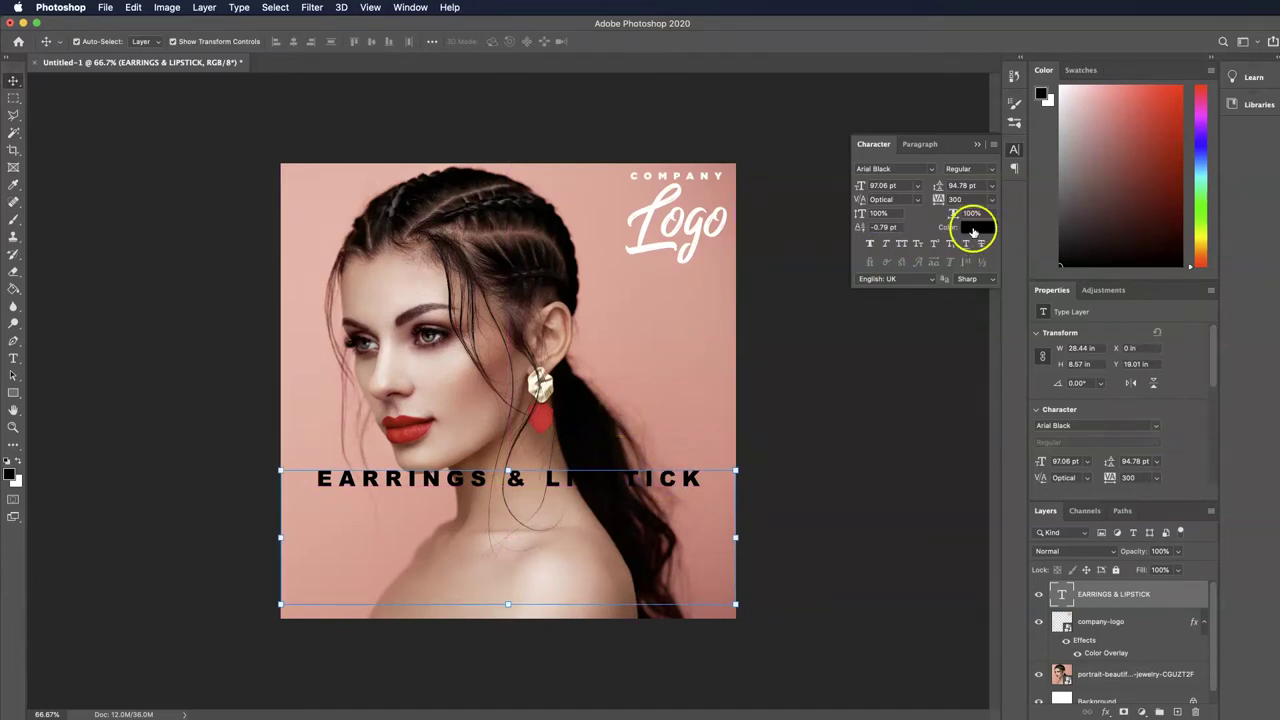
Set the headline's colour to white (#ffffff) and its font to Times Regular.
left_click(967, 231)
left_click_drag(508, 420, 297, 346)
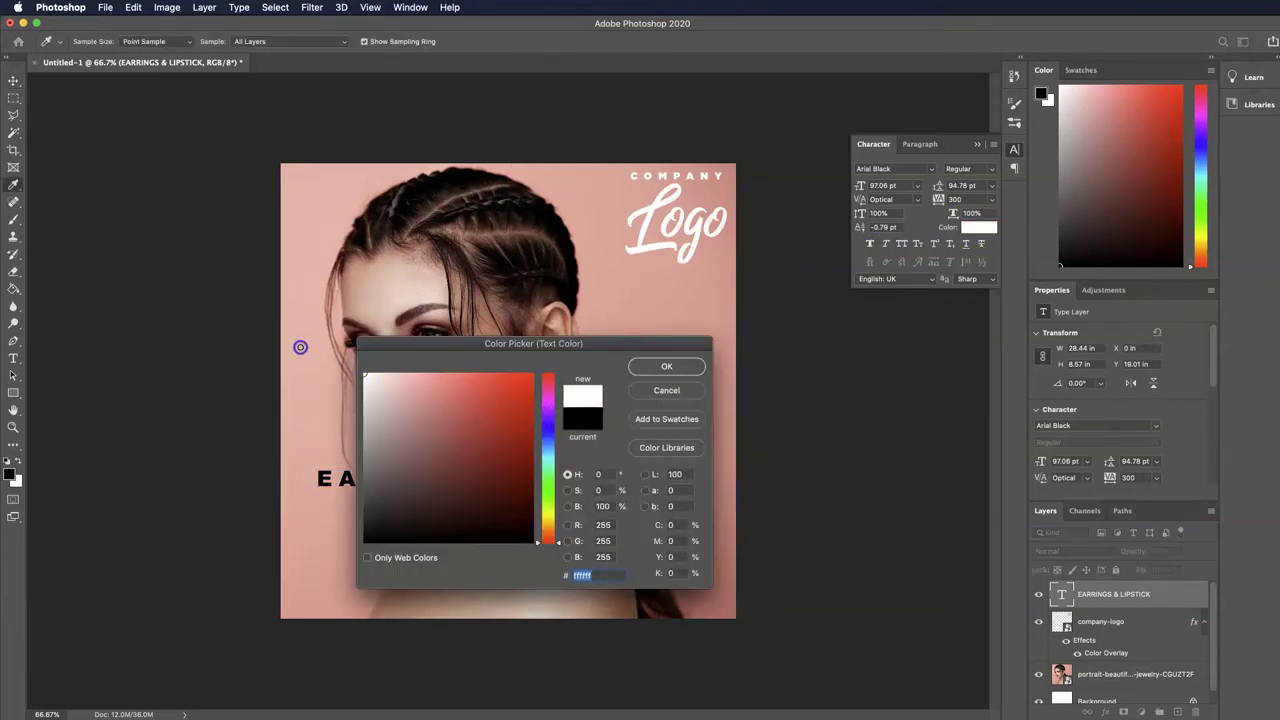
left_click(667, 368)
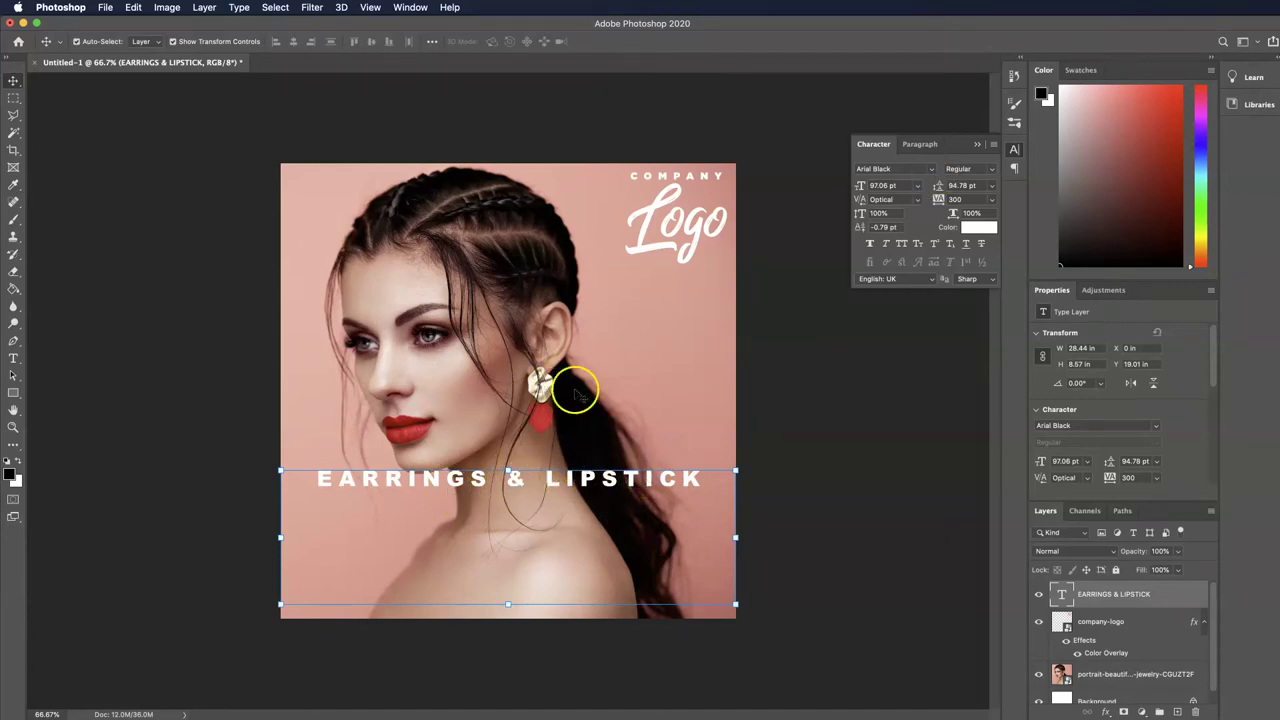
left_click(930, 169)
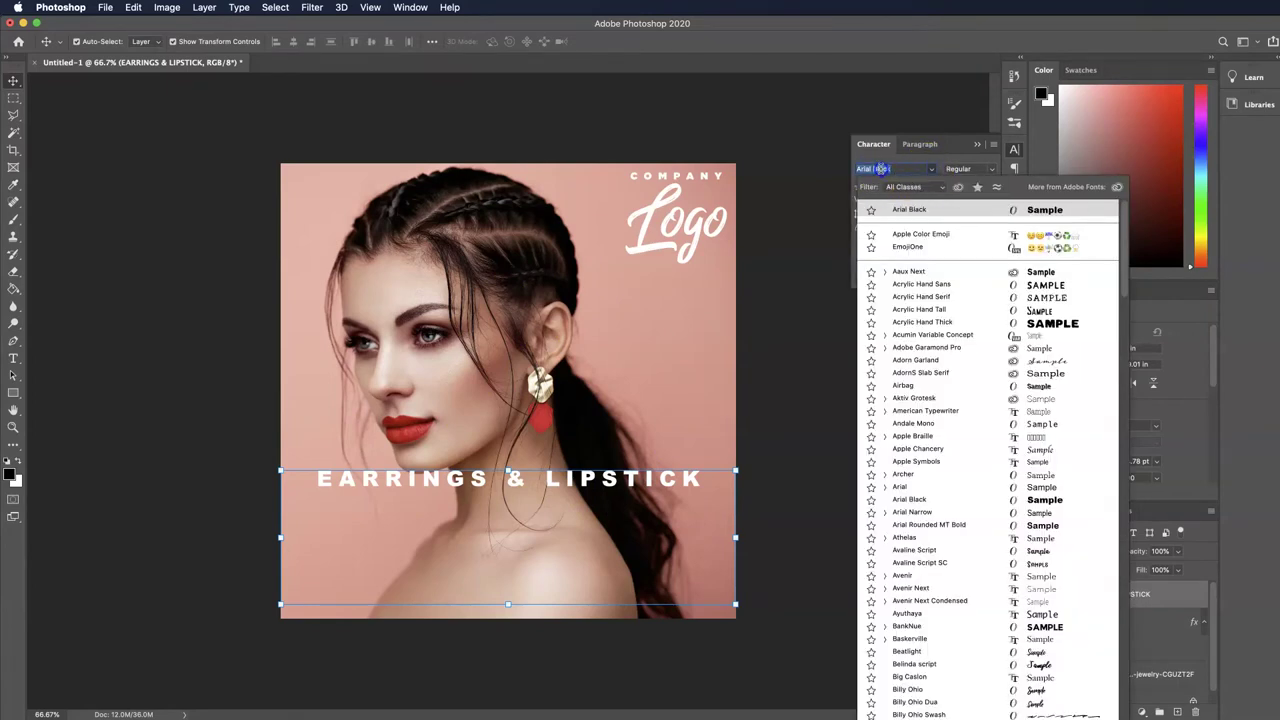
type("Time")
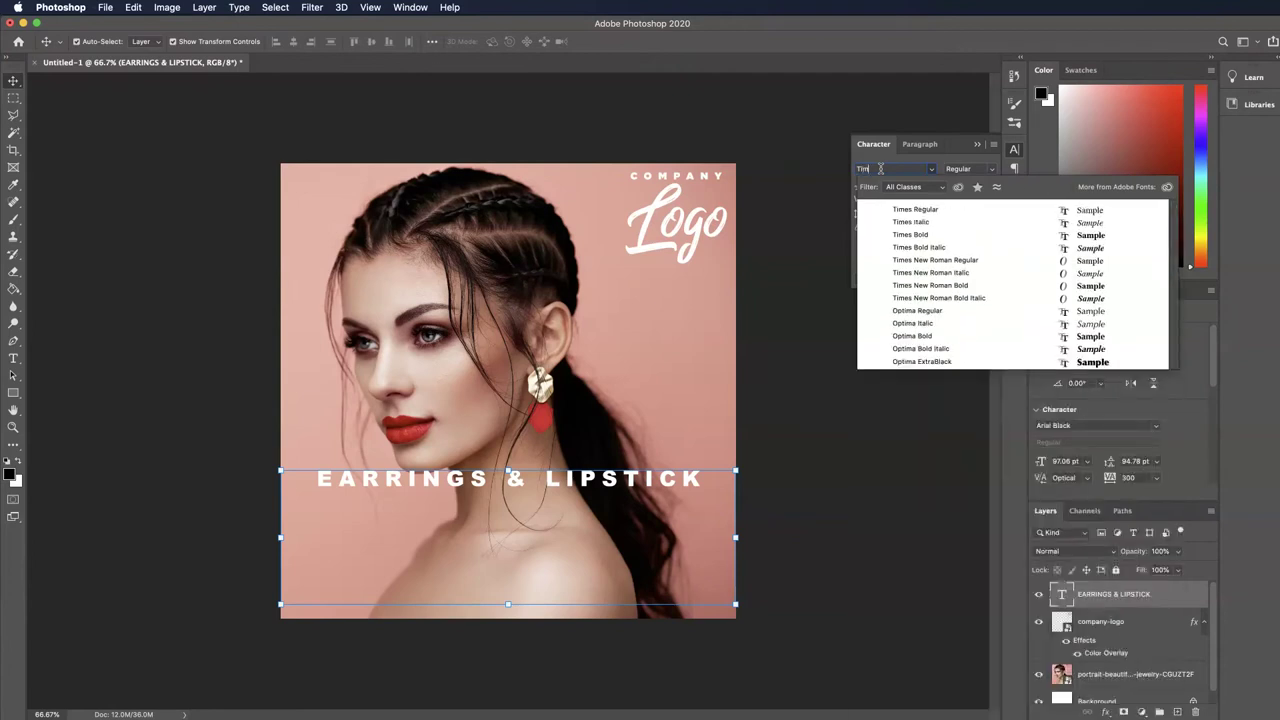
left_click(930, 209)
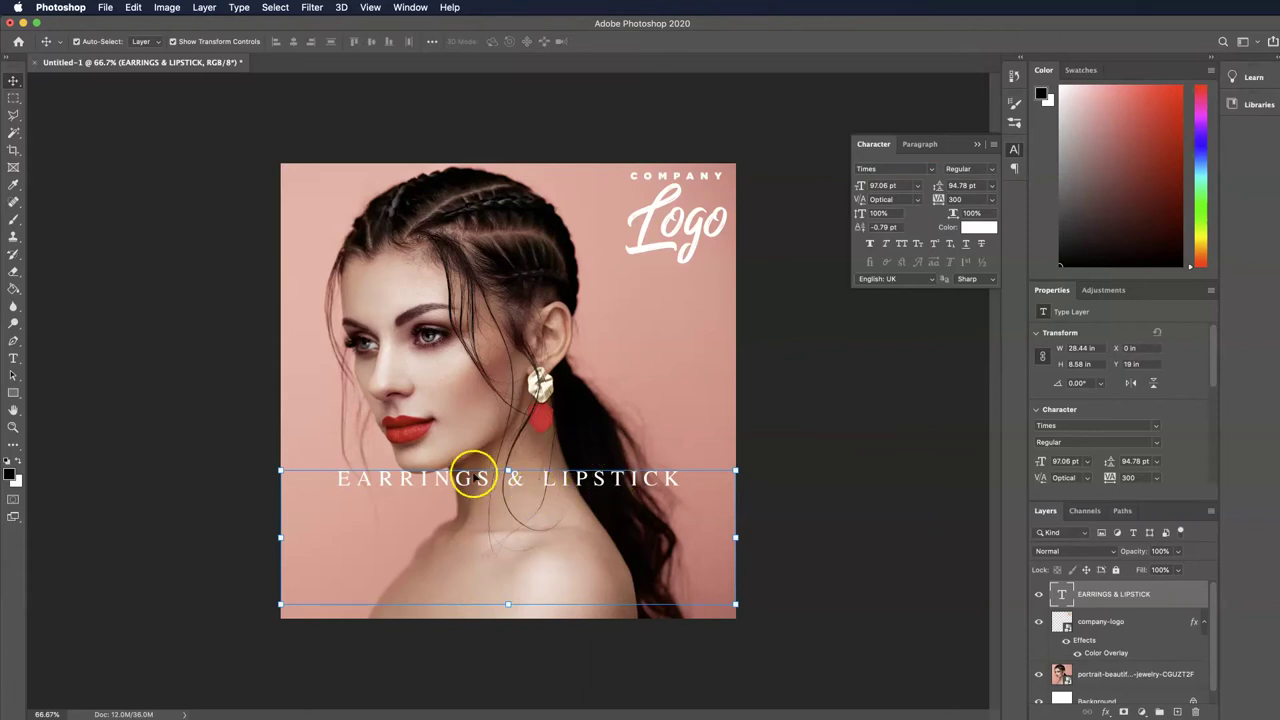
Lower the text box's top edge to a height of about 6.71 in and add "SALE" as a second line.
double_click(407, 482)
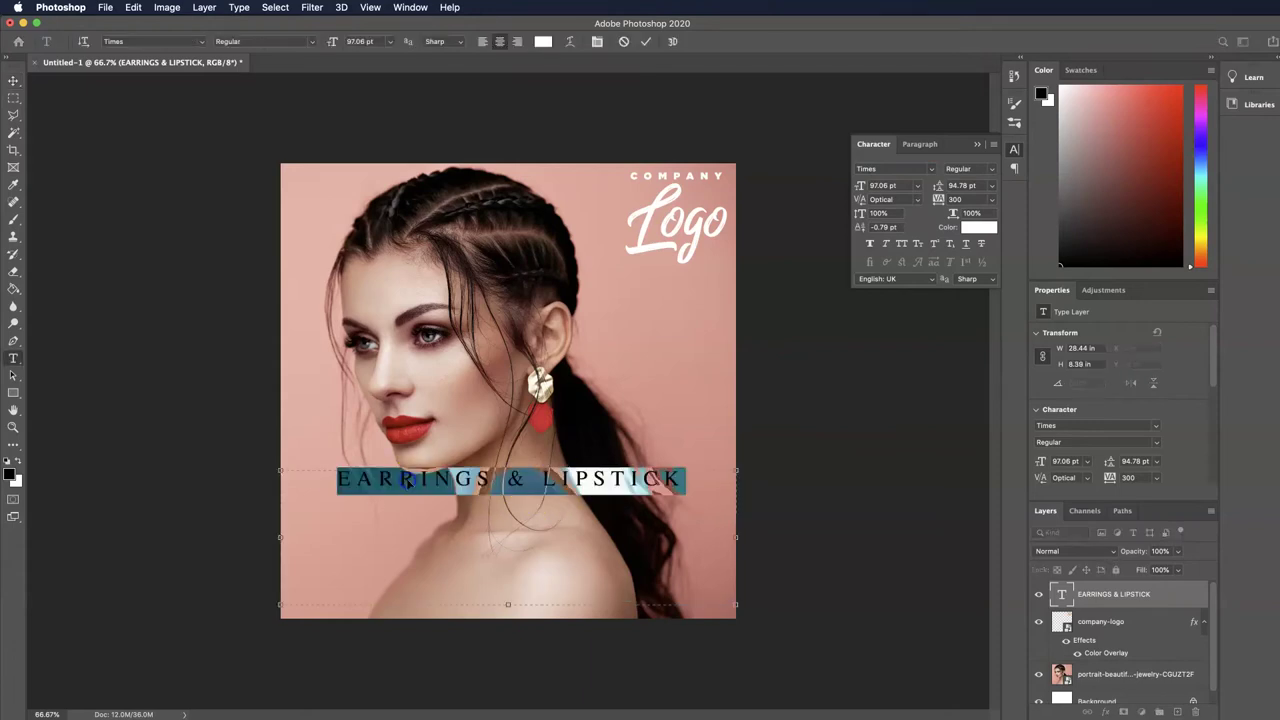
left_click(506, 484)
left_click_drag(508, 471, 508, 497)
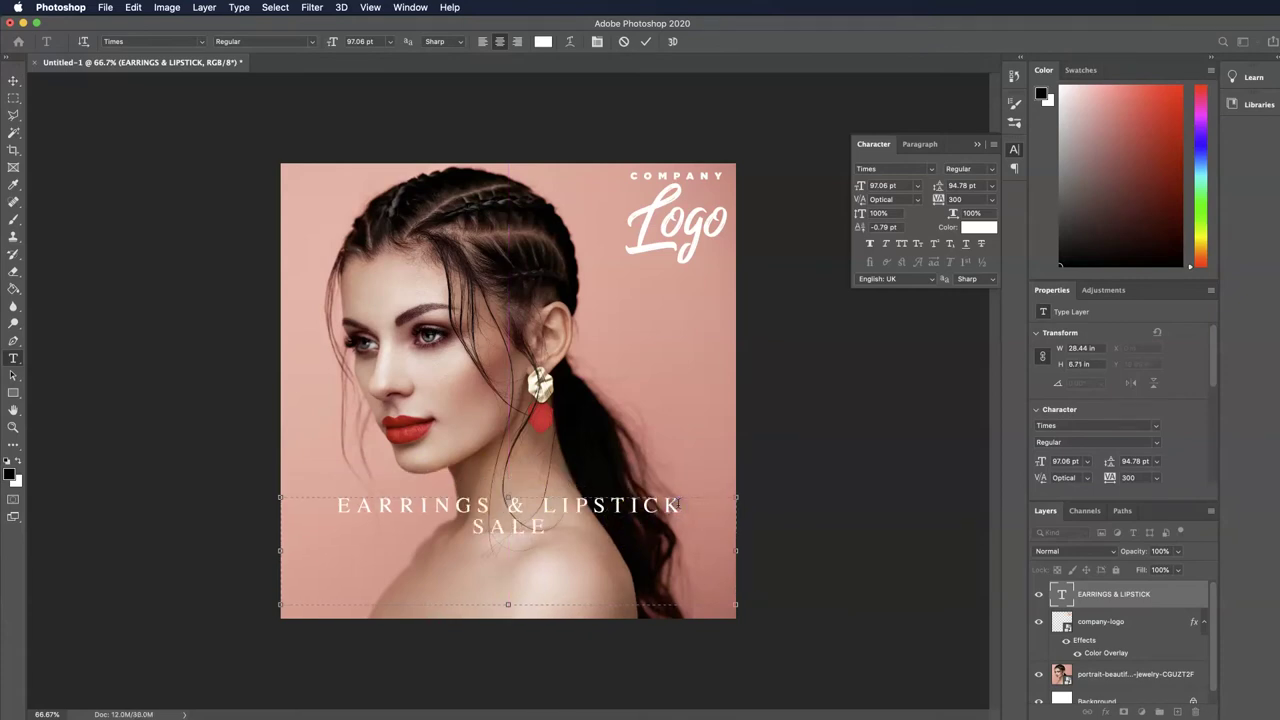
Format the word "SALE" as Bold with a font size of 456.06 pt and a leading of 347.78 pt.
left_click_drag(575, 528, 476, 532)
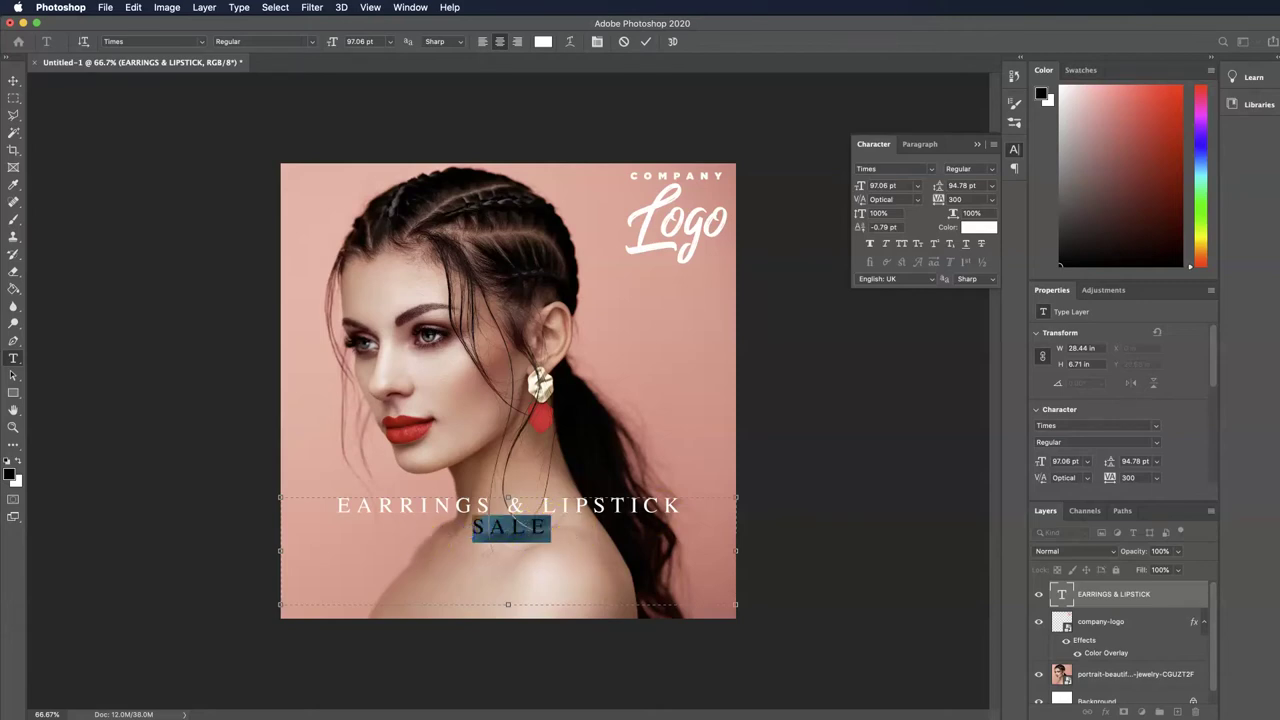
left_click(990, 169)
left_click(915, 208)
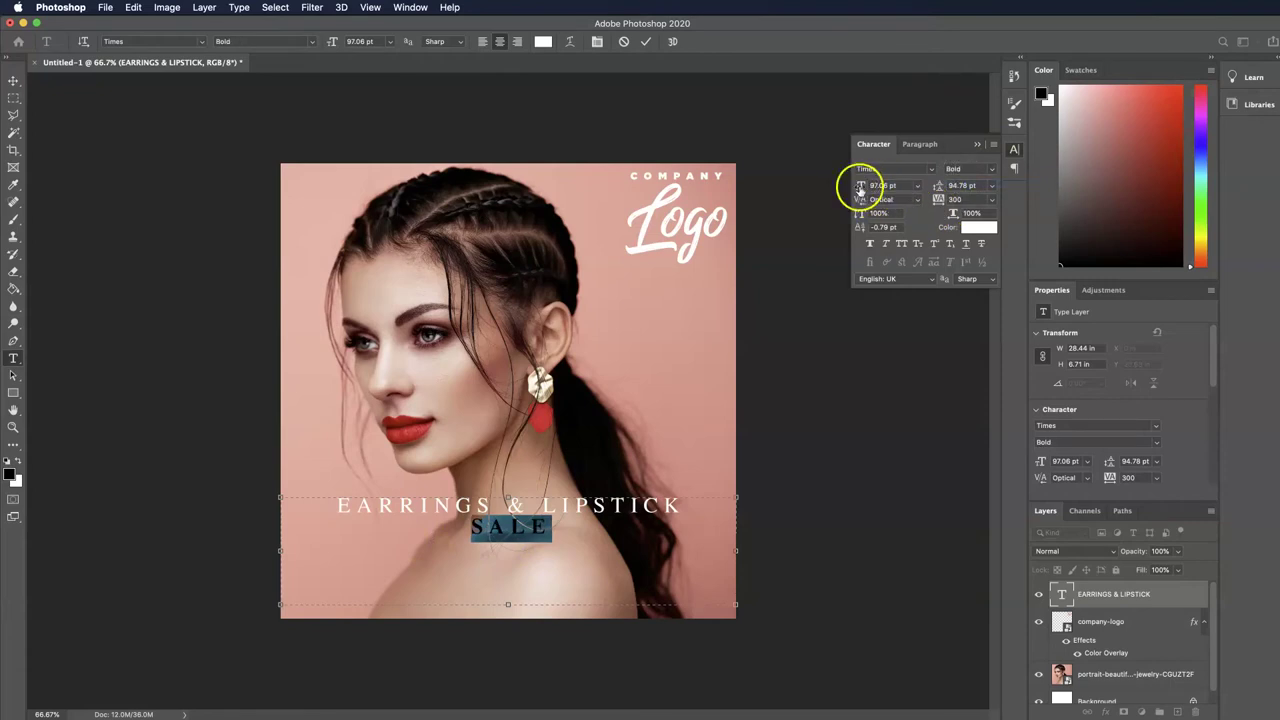
left_click(890, 186)
left_click(916, 186)
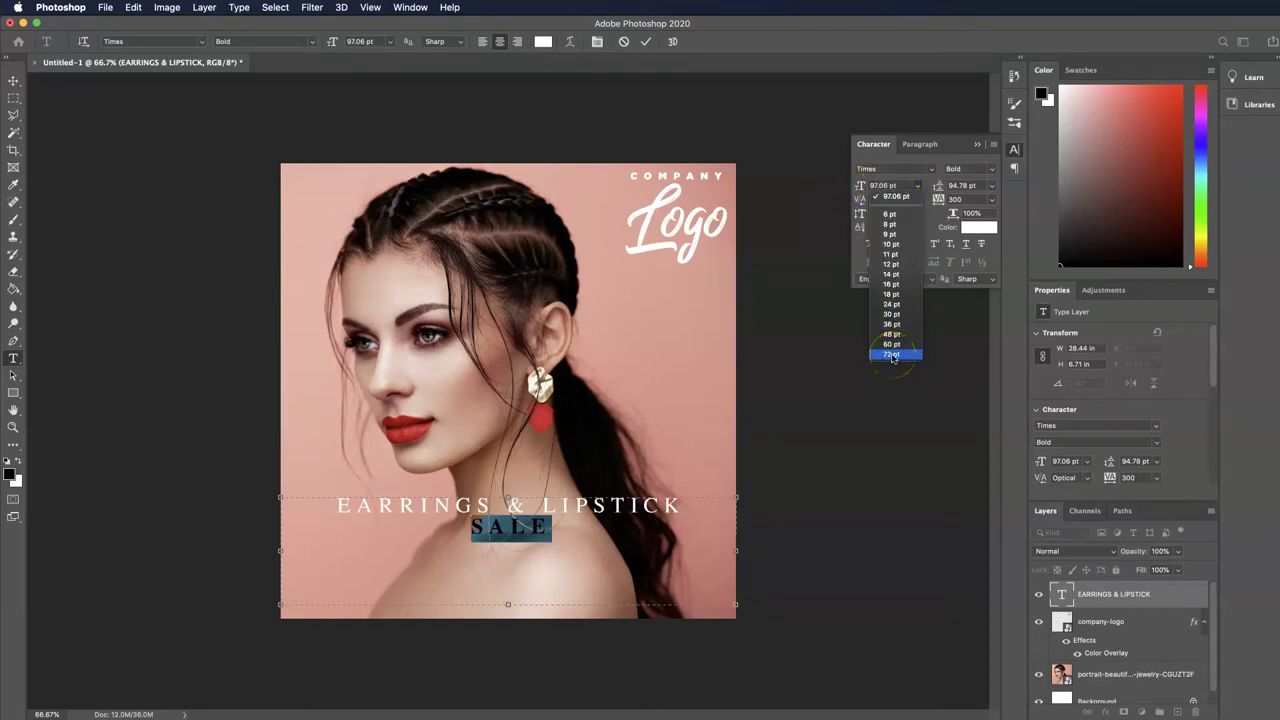
left_click(916, 186)
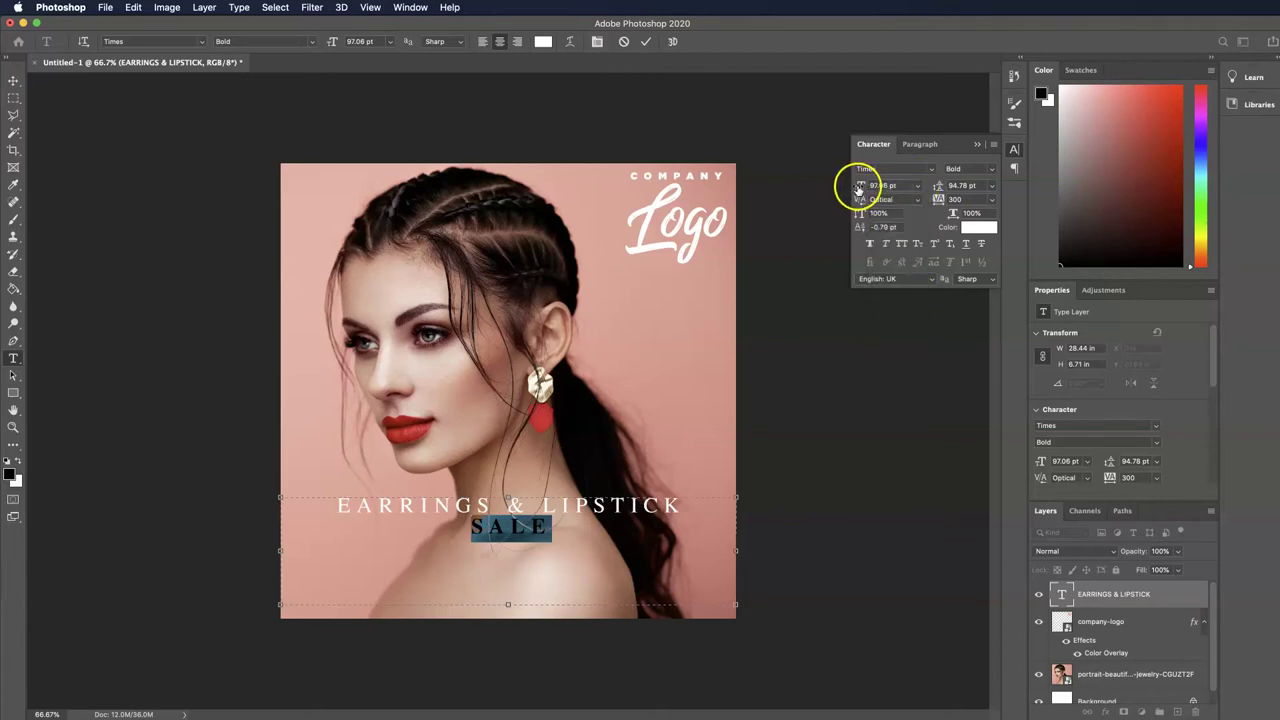
left_click_drag(858, 188, 1098, 157)
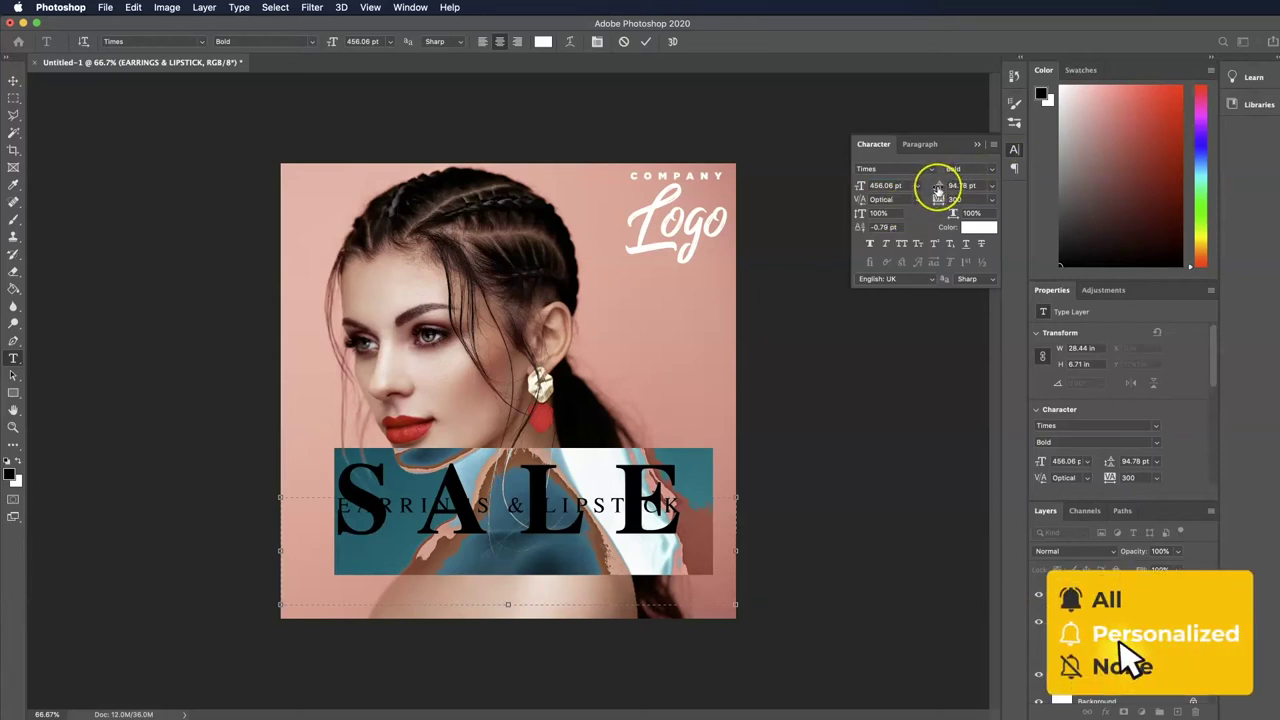
left_click_drag(937, 187, 1104, 179)
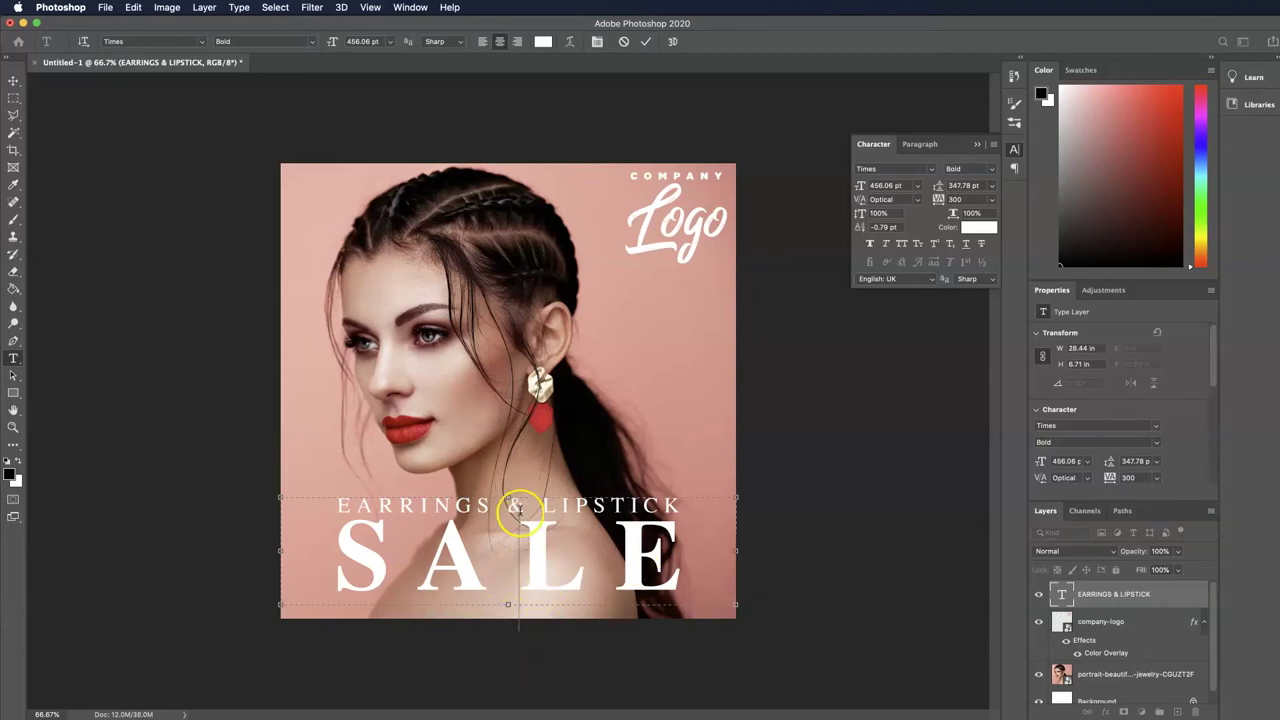
Raise the text box's top edge to a height of about 12.69 in and add a placeholder line "fjfjf" below "SALE".
left_click_drag(509, 497, 513, 473)
left_click(431, 492)
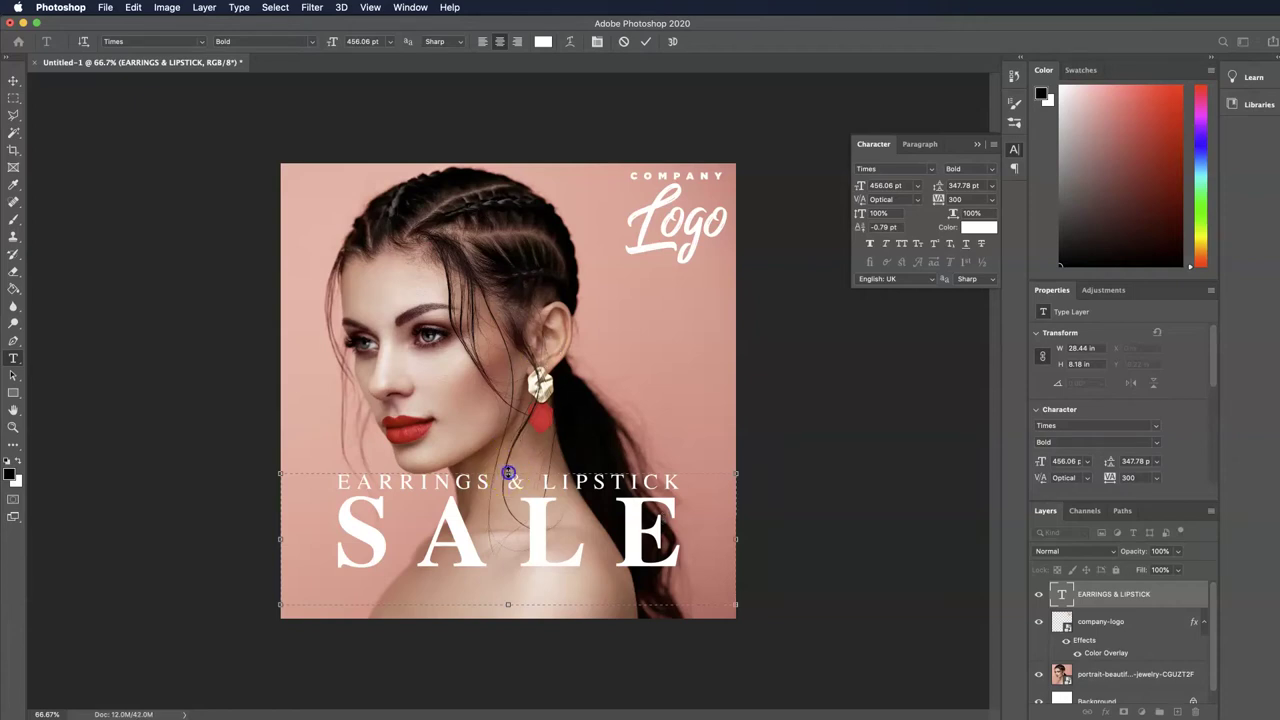
left_click_drag(508, 472, 509, 401)
double_click(496, 551)
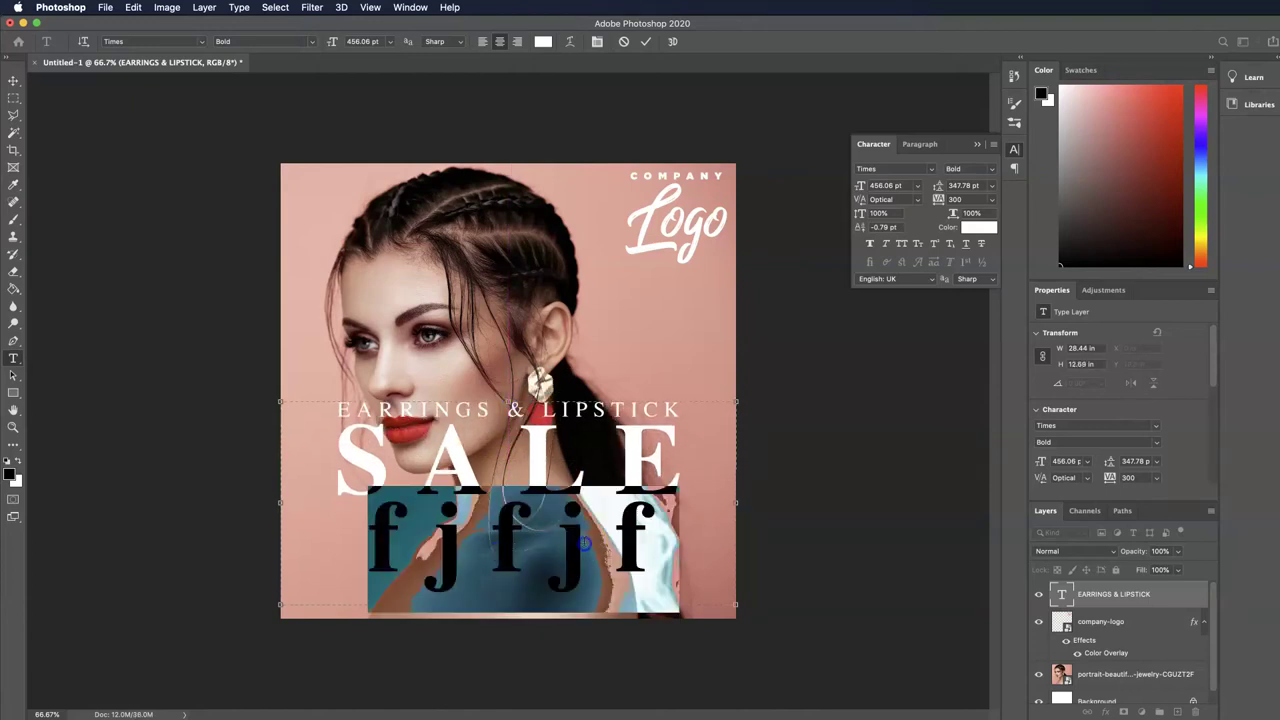
Copy the formatted "EARRINGS & LIPSTICK" line and paste it over the placeholder line below "SALE".
left_click_drag(671, 529, 341, 528)
left_click(673, 410)
left_click_drag(682, 408, 330, 398)
right_click(404, 410)
left_click(427, 449)
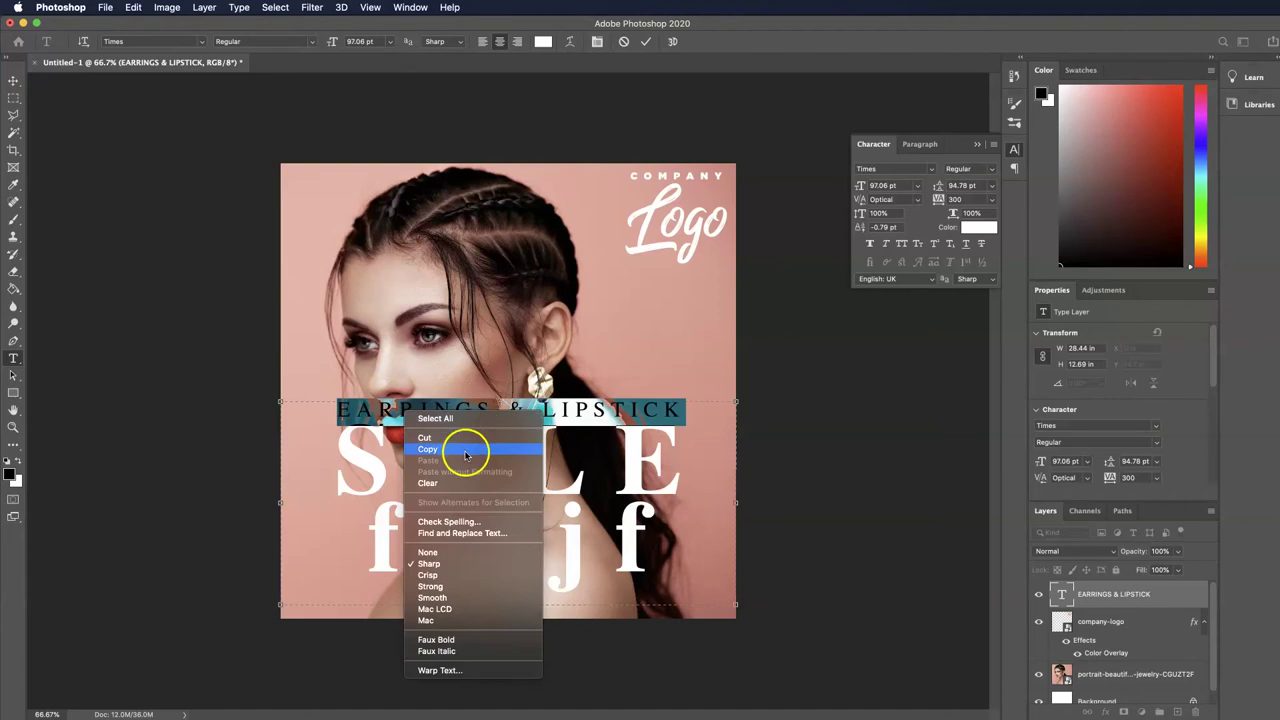
left_click(360, 531)
left_click_drag(434, 533, 654, 529)
right_click(466, 531)
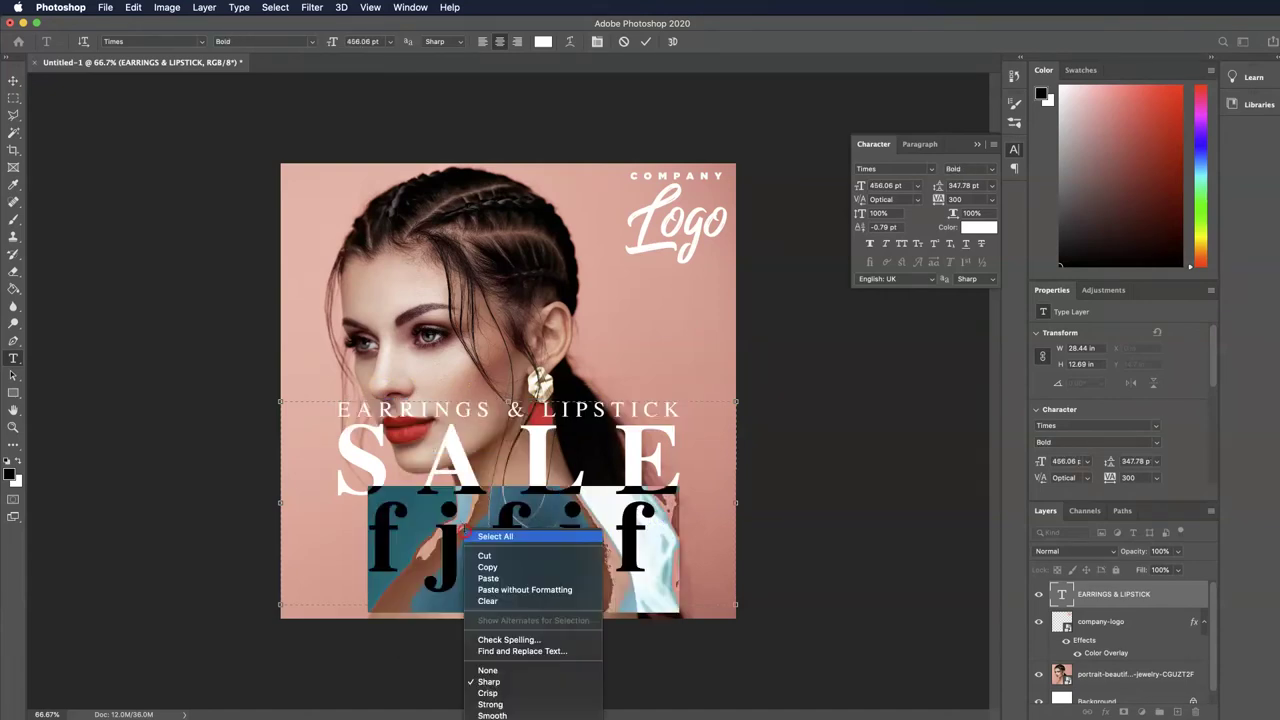
left_click(490, 578)
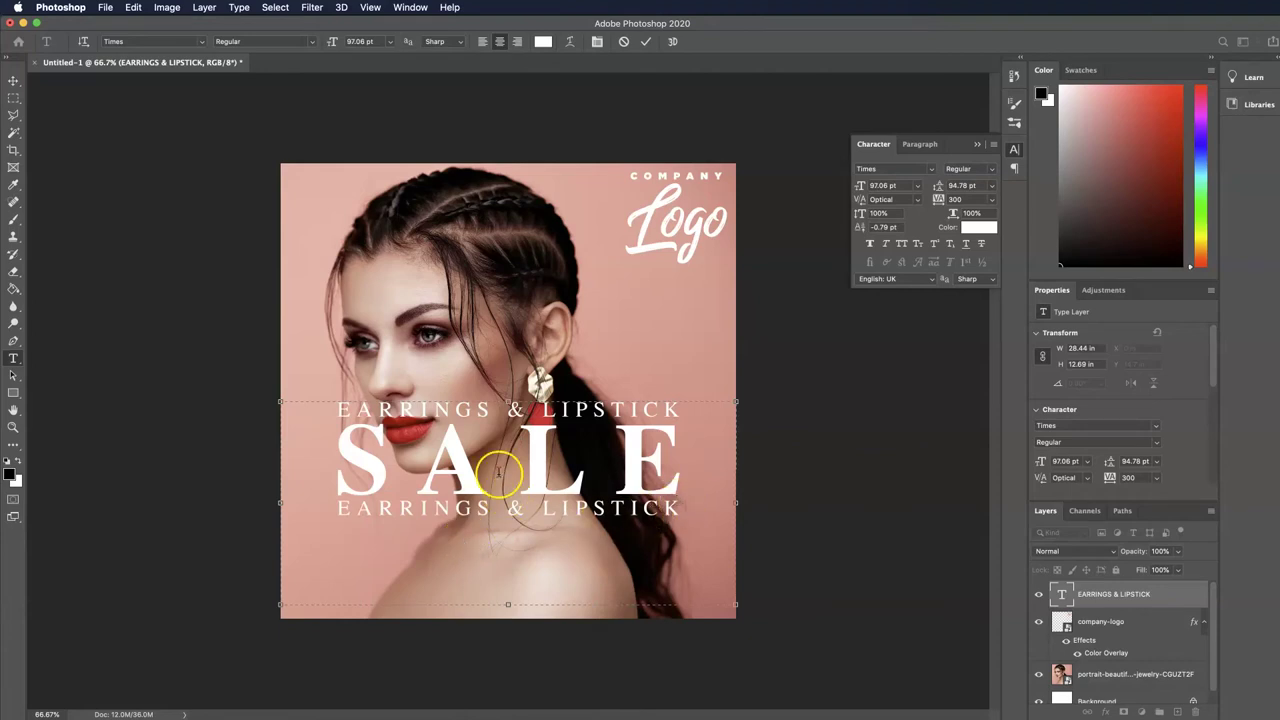
Replace the wording of the line below "SALE" with "97% OFF ALL SELECTED STUFF".
left_click_drag(657, 507, 319, 497)
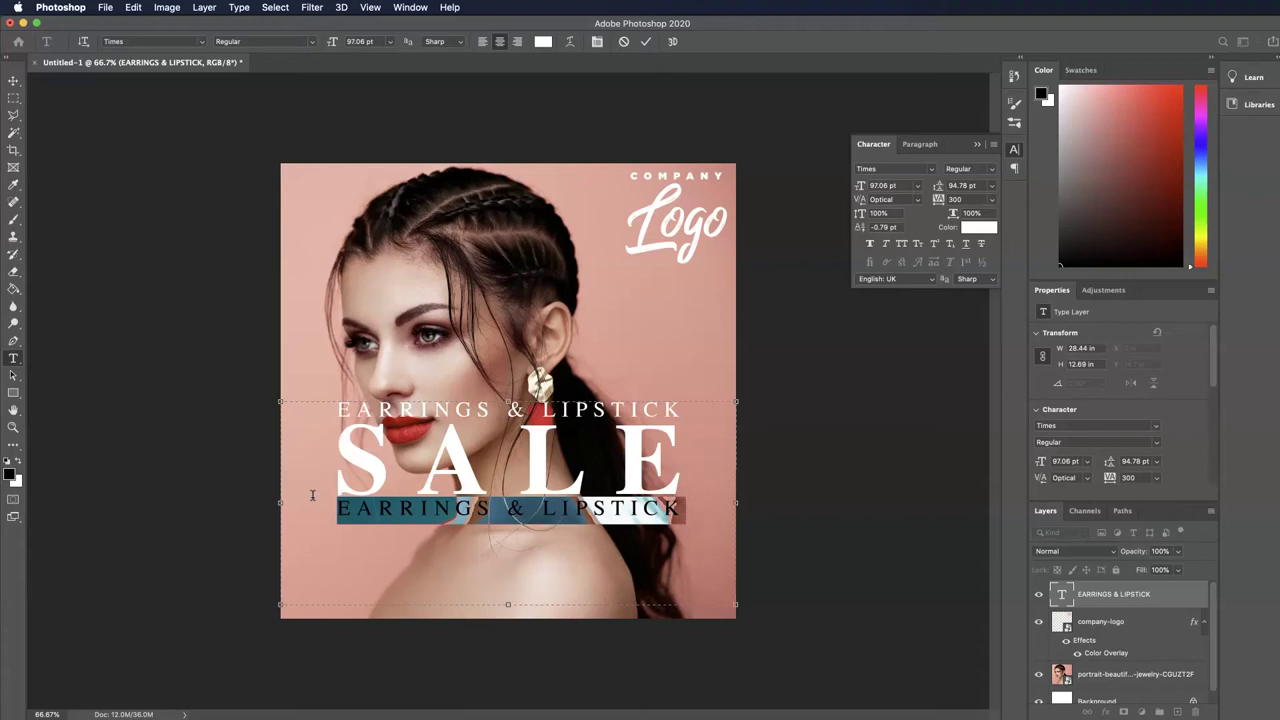
type("97")
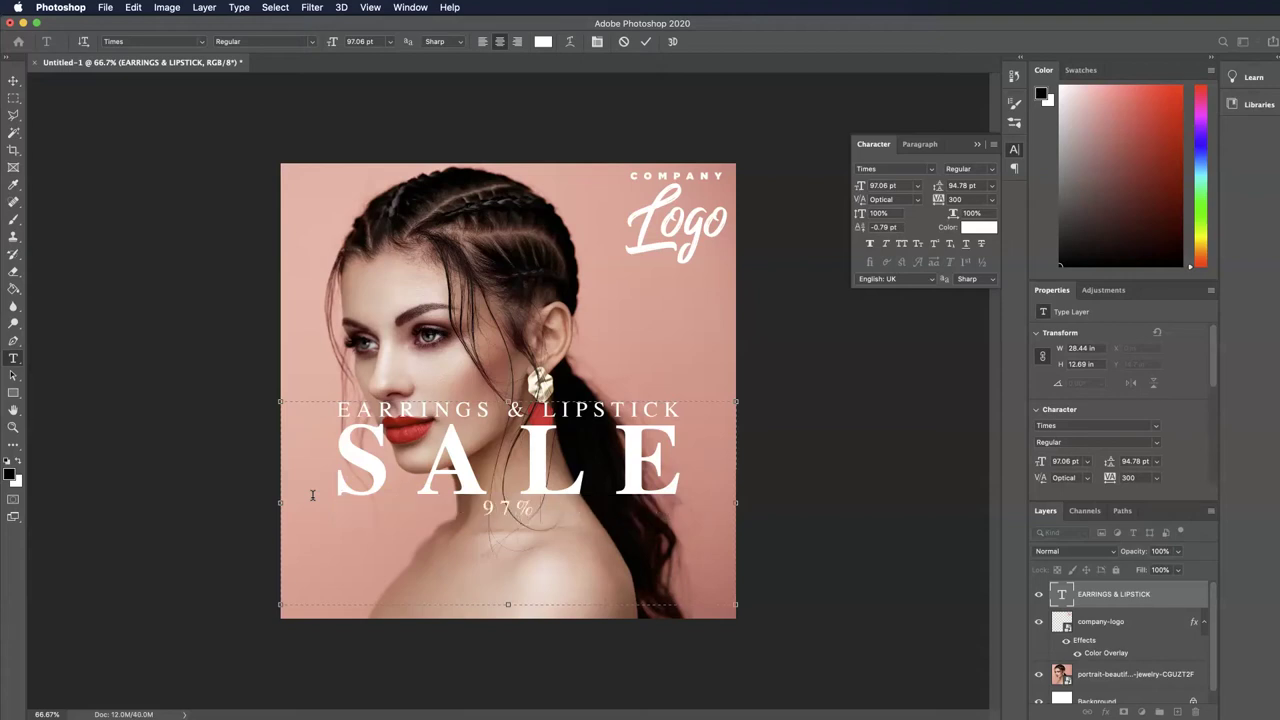
type("% OFF A")
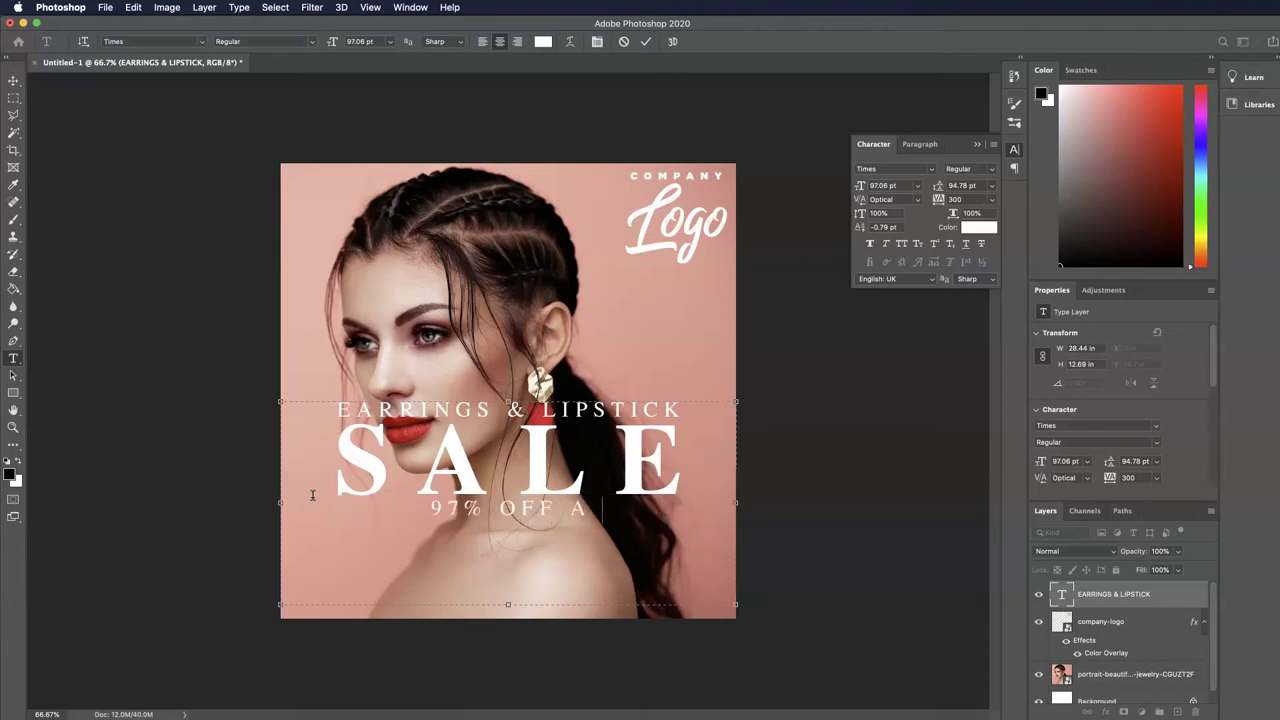
type("LL SELECTE")
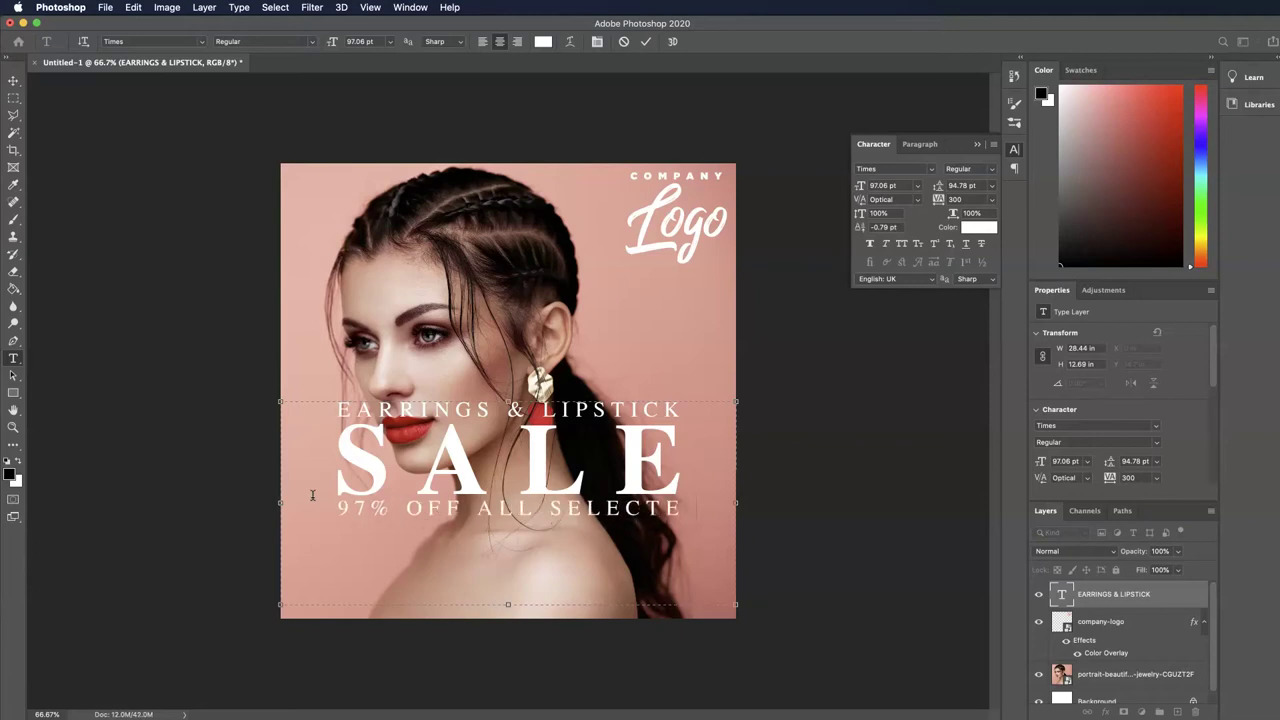
type("D STED")
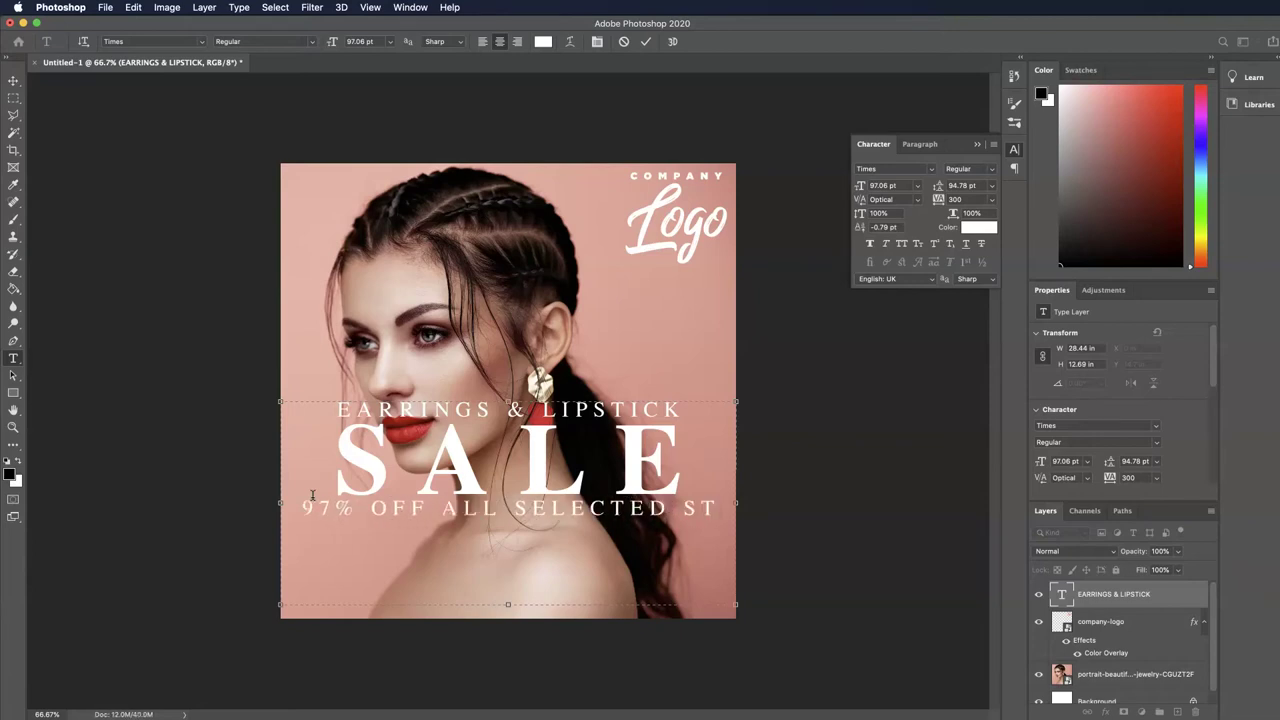
key("BackSpace")
key("BackSpace")
type("UFF")
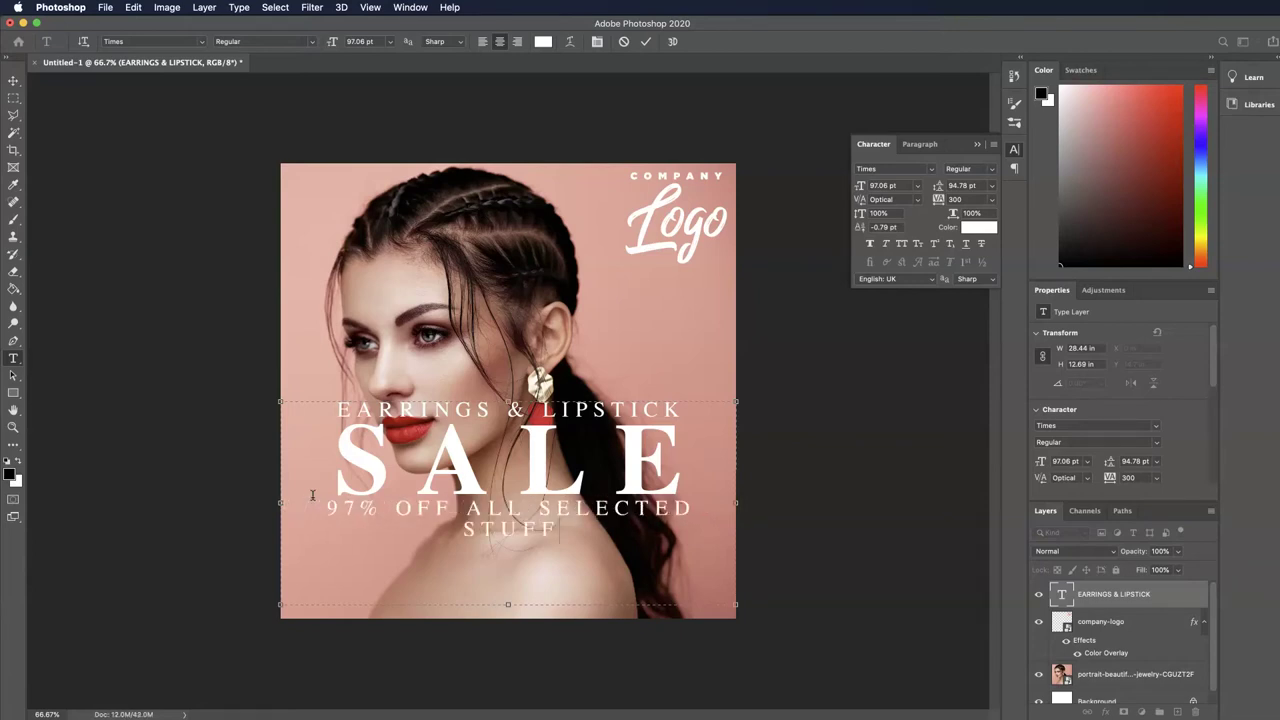
Set the discount line's font size to 71.06 pt and lower the text box's top edge to a height of about 7.25 in.
left_click_drag(559, 533, 282, 510)
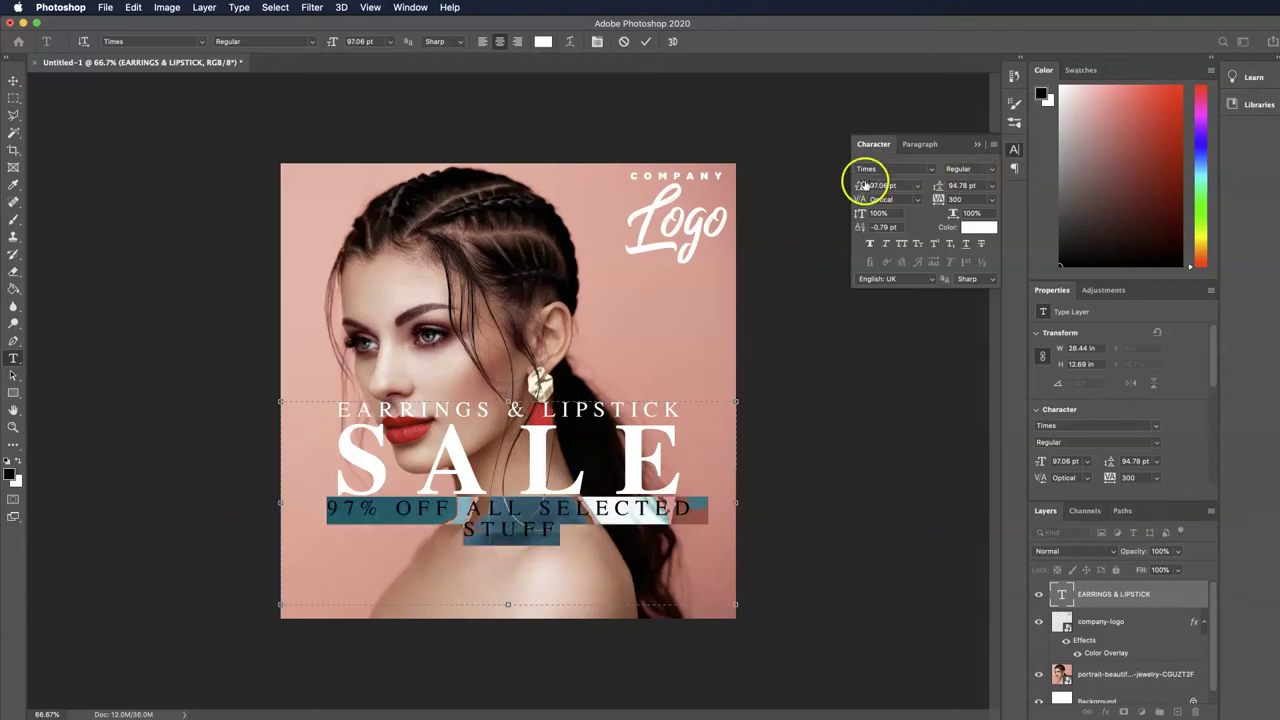
left_click_drag(861, 186, 845, 189)
key("Down")
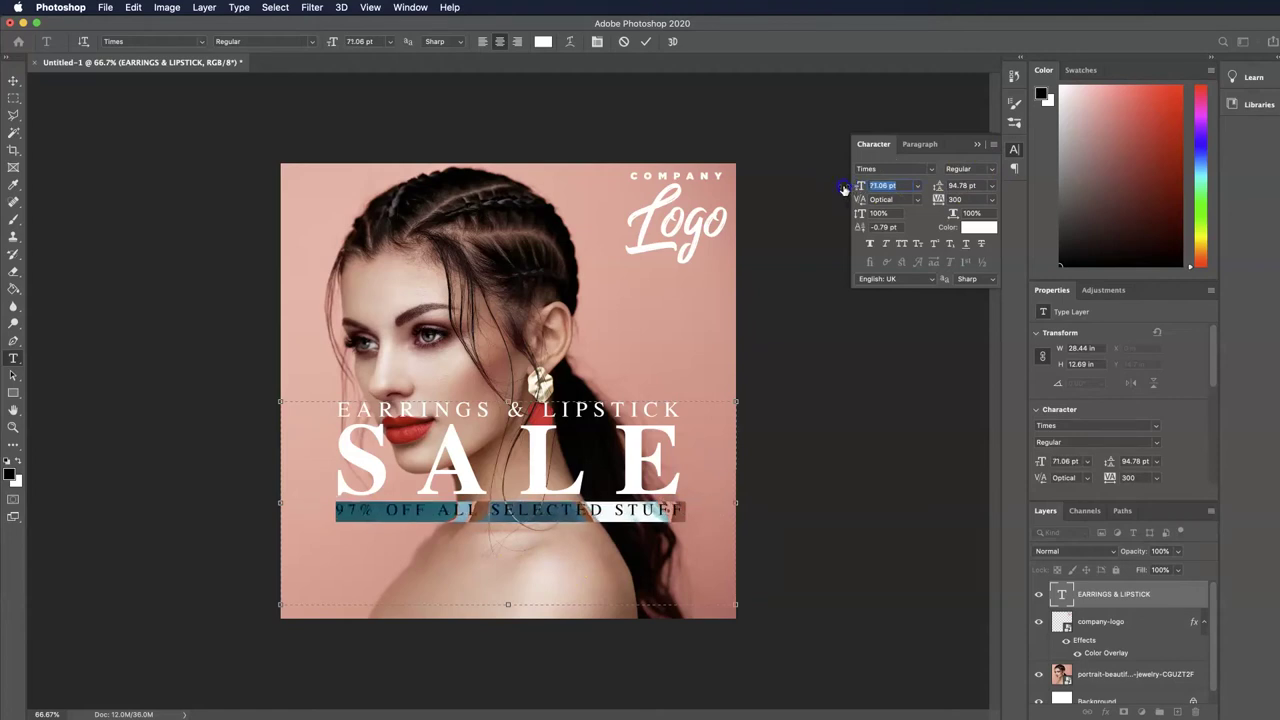
left_click_drag(508, 401, 497, 489)
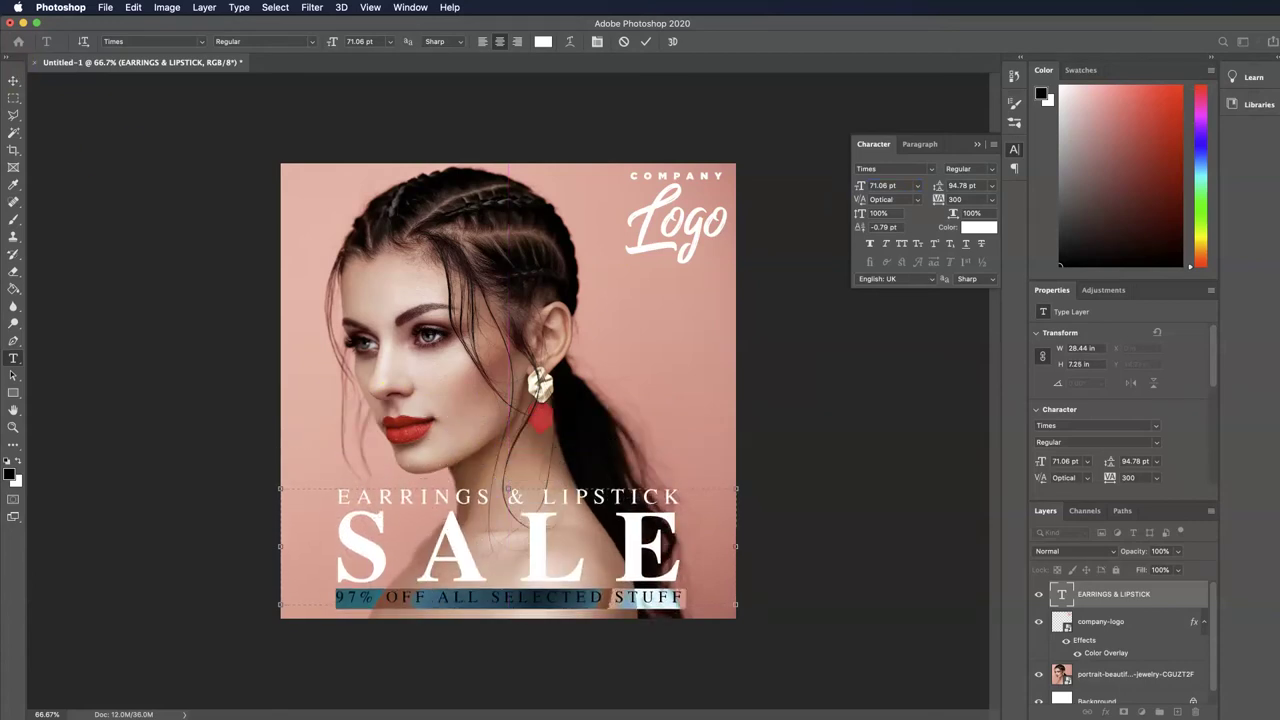
Nudge the whole text layer slightly down toward the canvas's lower edge and deselect it.
left_click(14, 78)
key("Down")
key("Down")
key("Down")
key("Down")
key("Down")
key("Down")
key("Down")
key("Down")
key("Down")
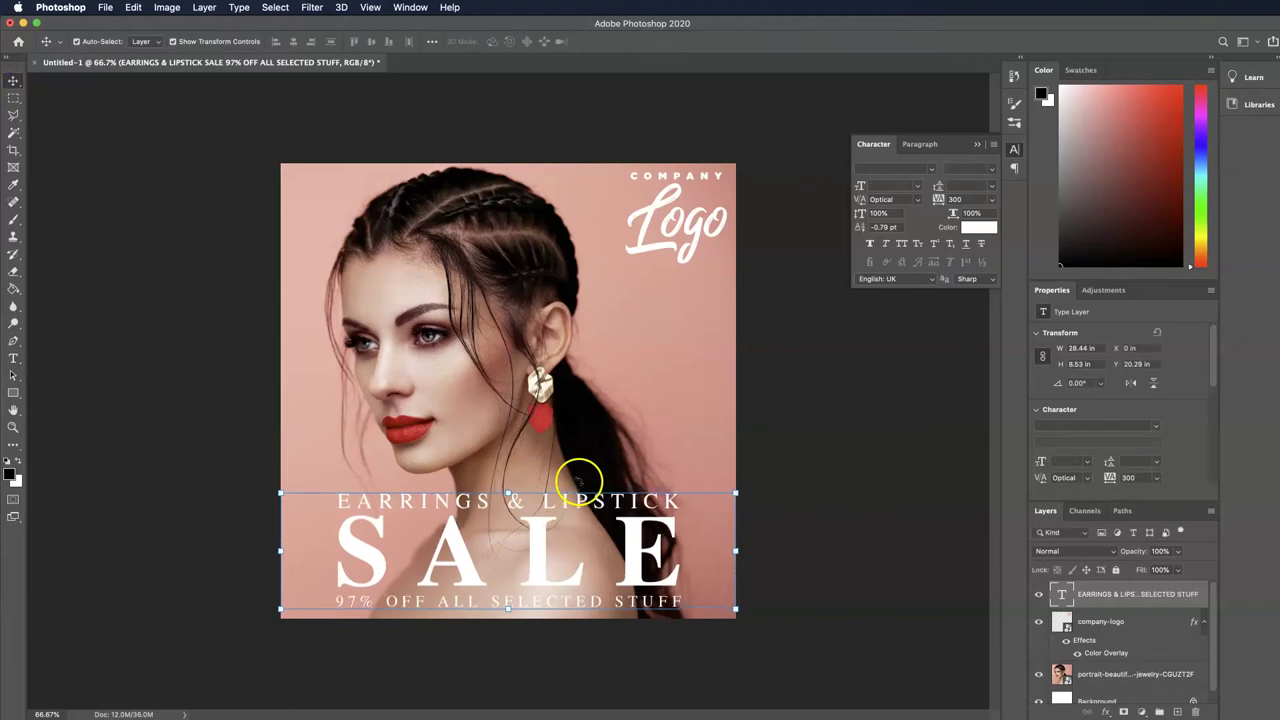
left_click(266, 343)
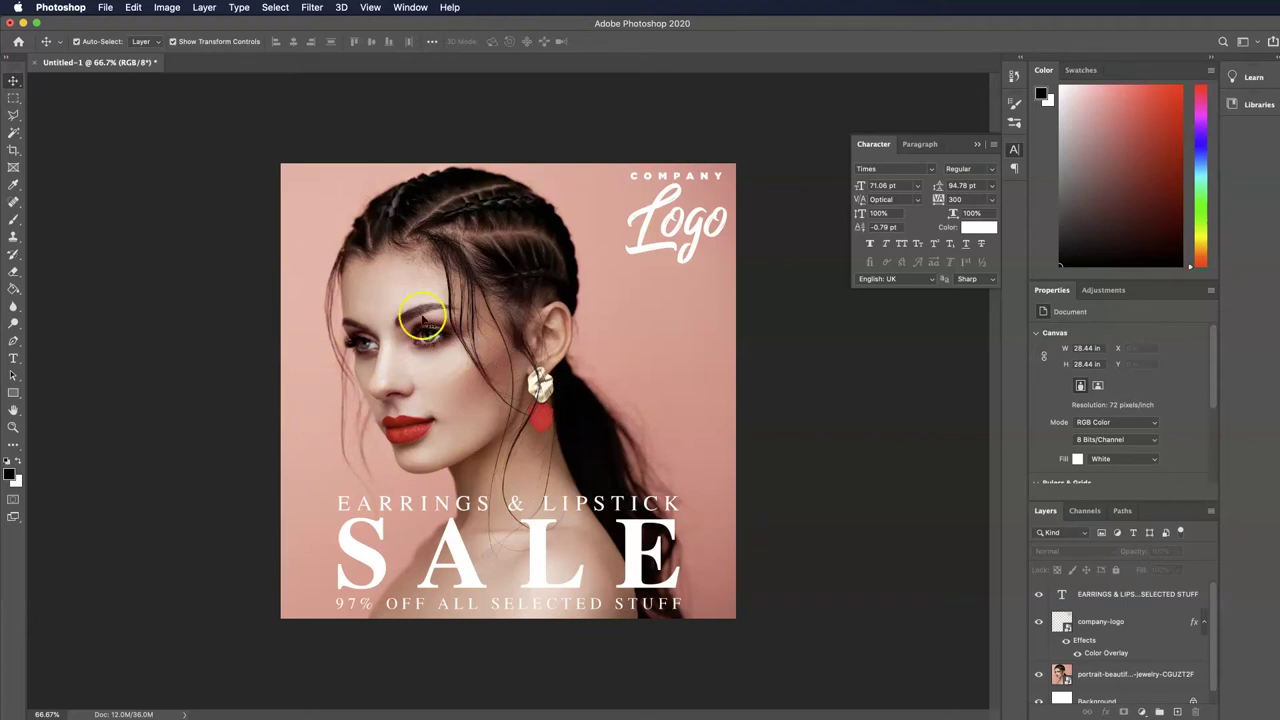
Export the graphic as a JPG at 70% quality and save it as photo1.jpg in the "social graphic" folder.
left_click(106, 8)
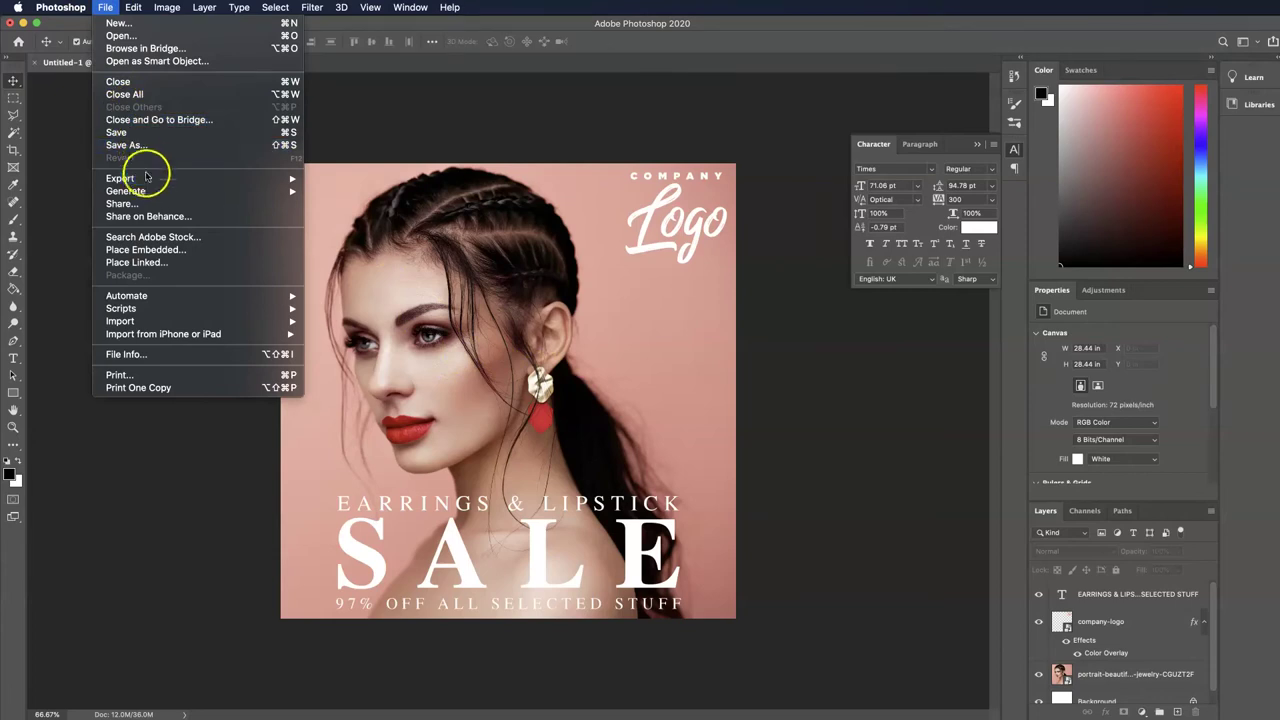
mouse_move(150, 178)
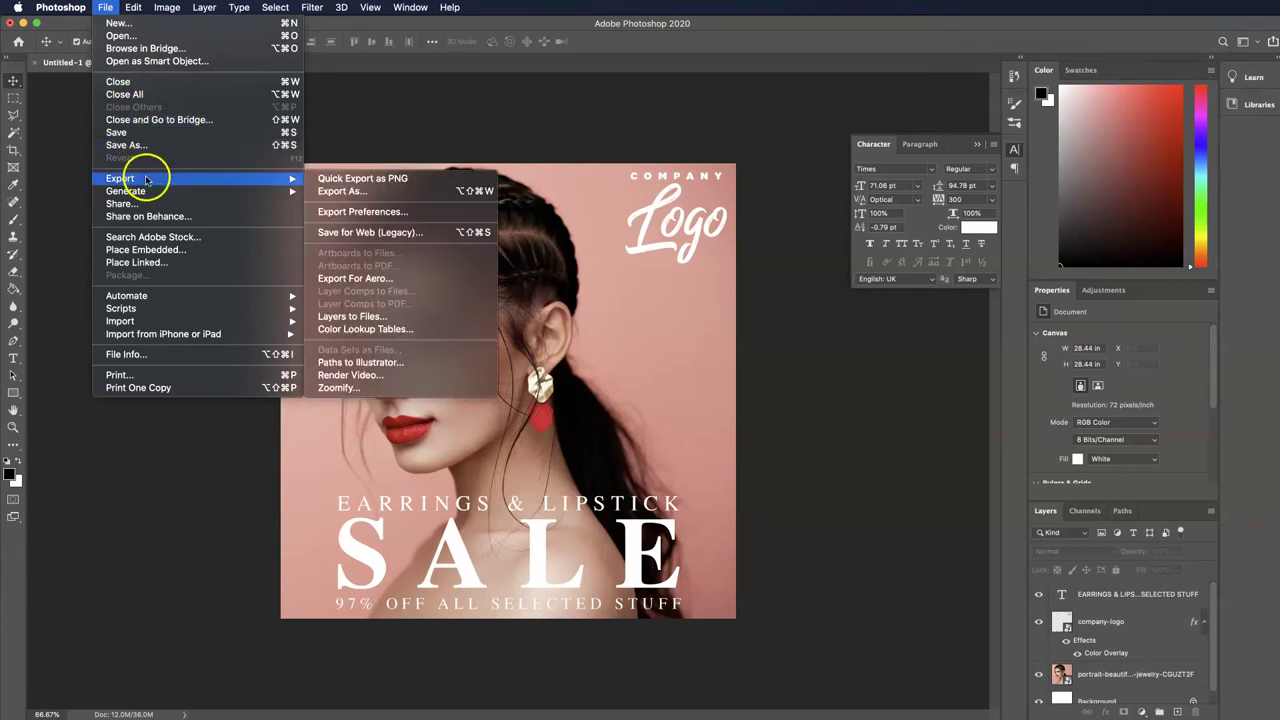
left_click(351, 192)
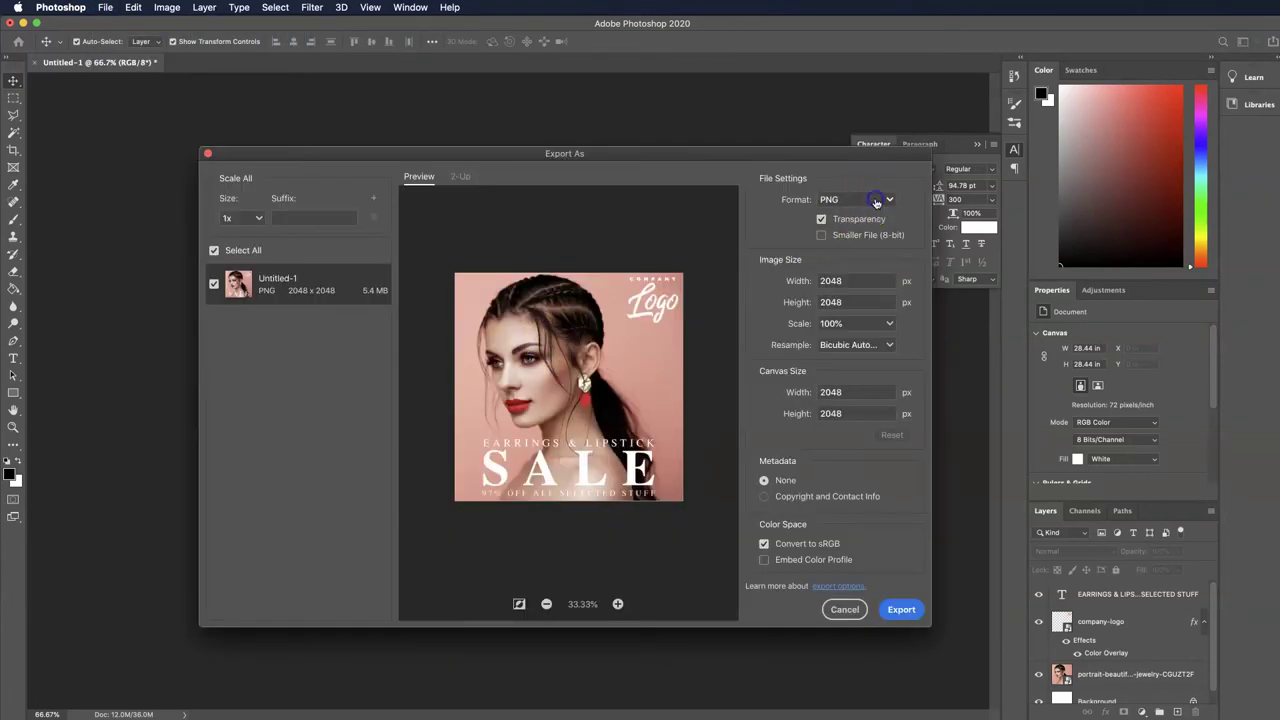
left_click(876, 203)
left_click(843, 226)
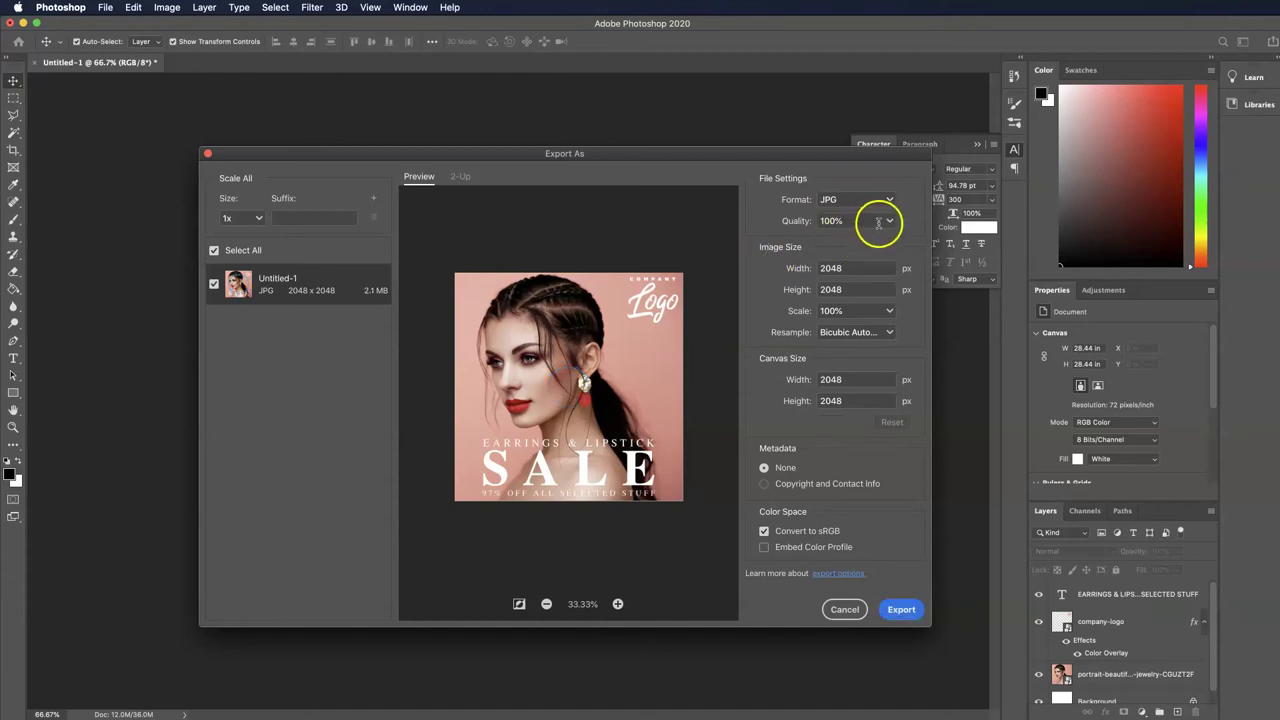
left_click(890, 221)
left_click_drag(896, 245, 876, 247)
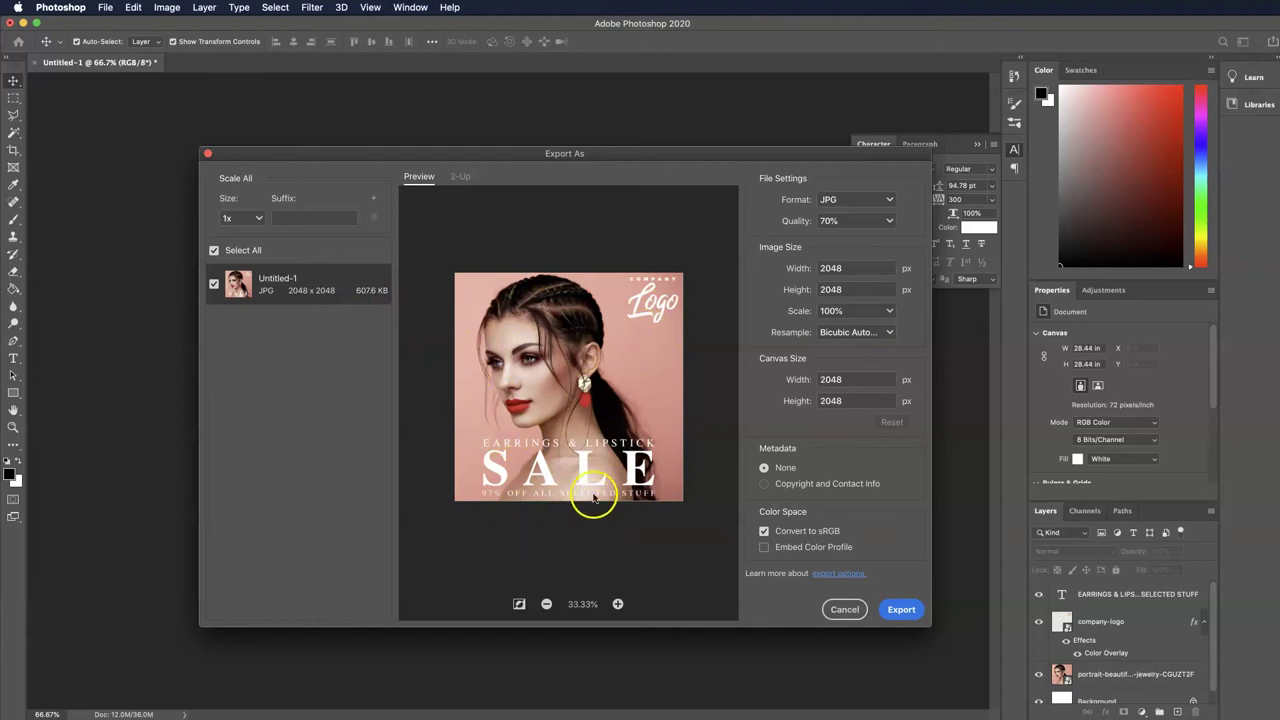
left_click(903, 609)
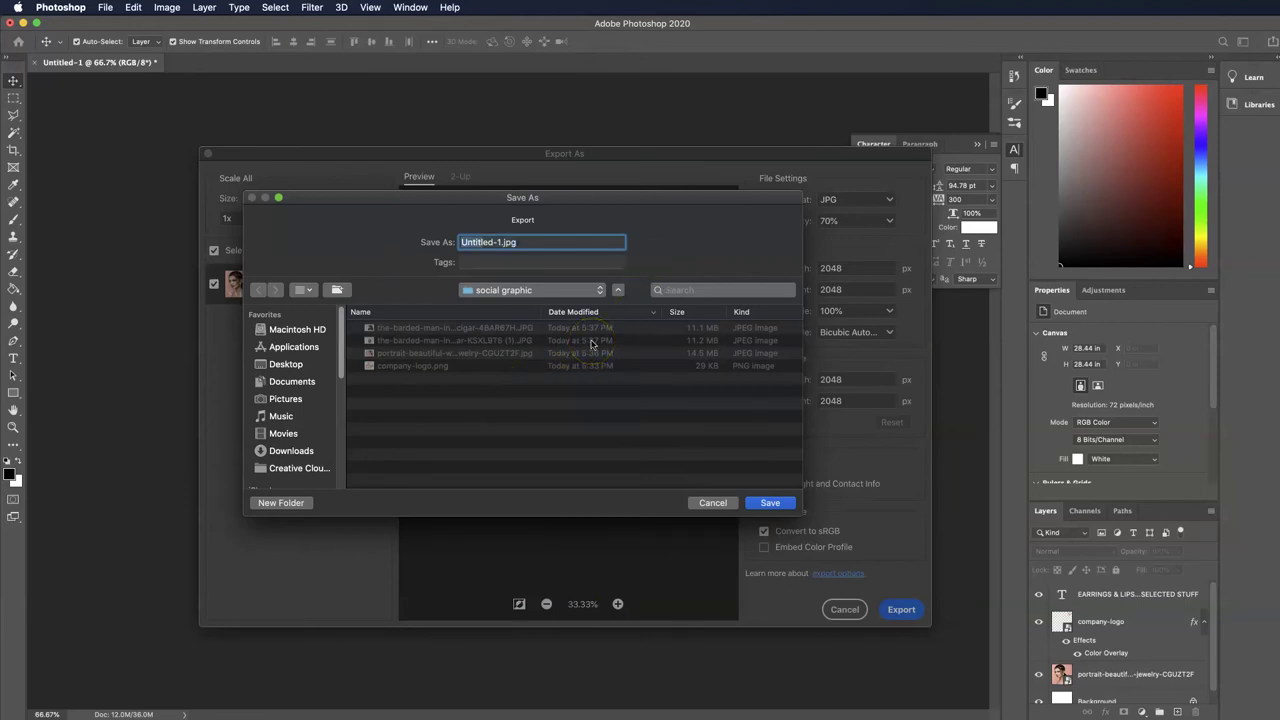
key("Return")
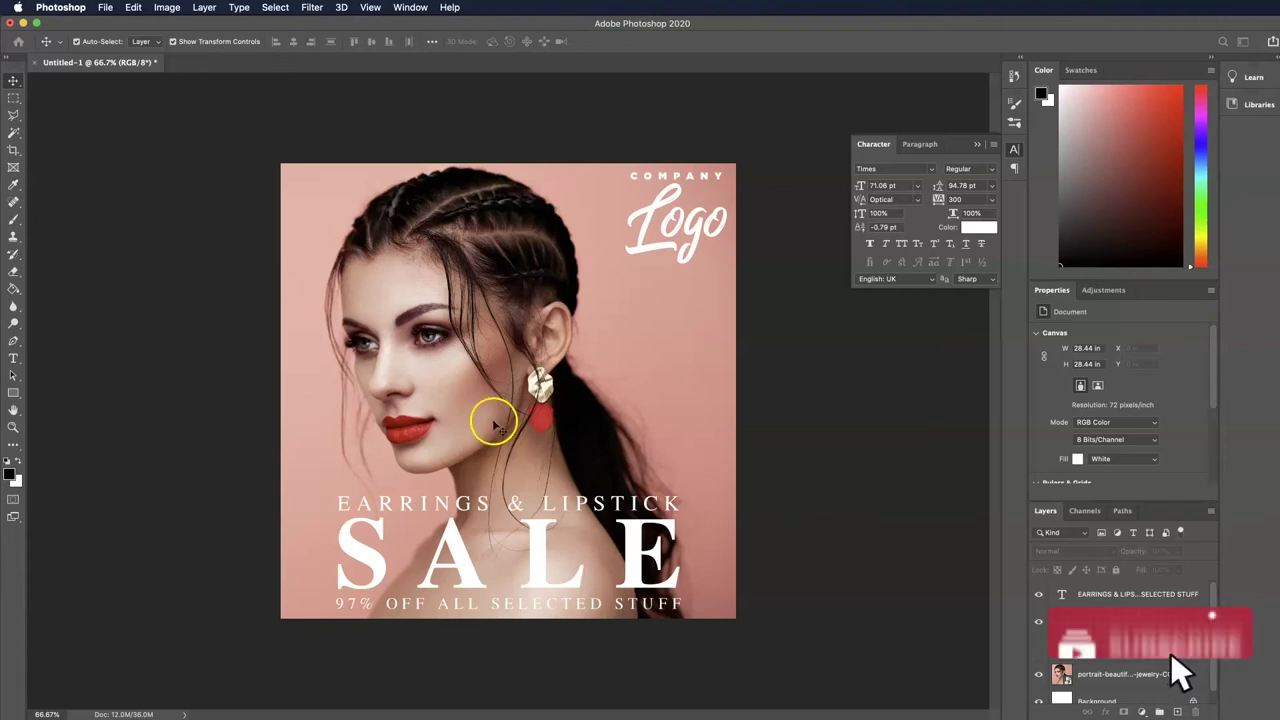
Create a new 2048 x 2048 pixel RGB document at 72 pixels/inch with a white background.
left_click(105, 7)
left_click(118, 22)
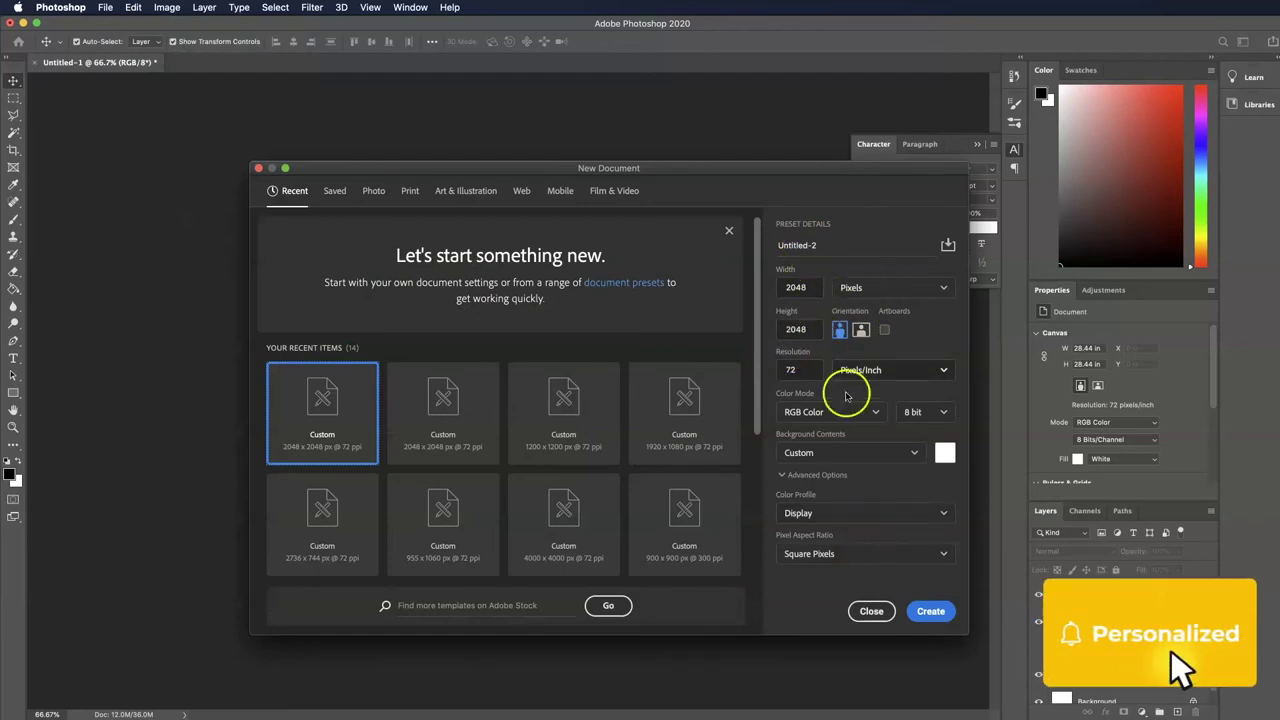
left_click(930, 611)
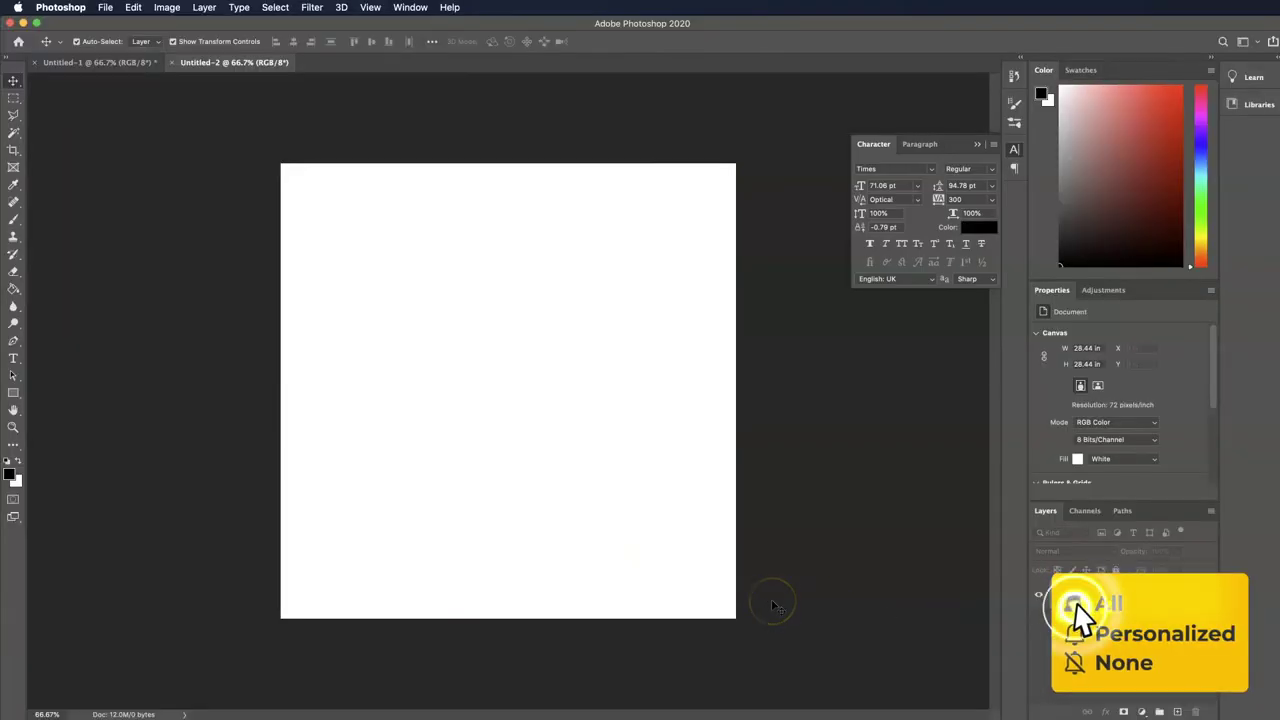
Place the bearded man photo ending in KSXL9T5 (1).JPG from the "social graphic" folder into the new document.
left_click(975, 318)
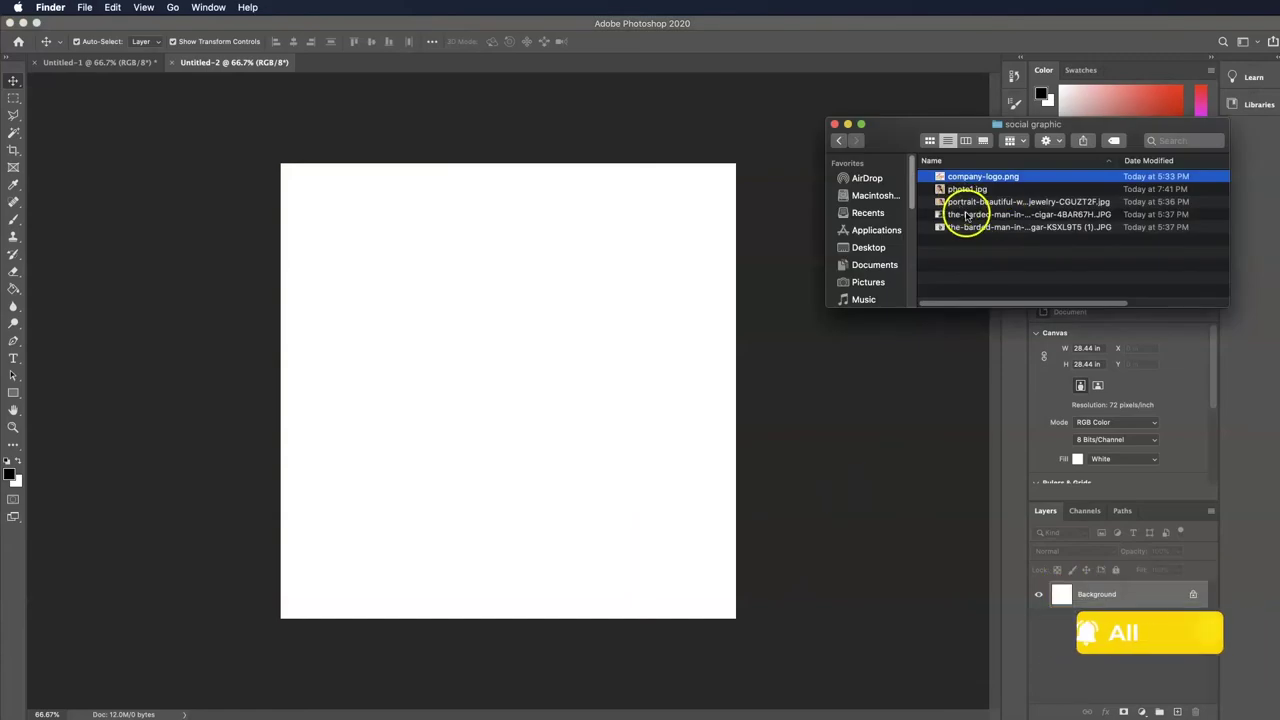
left_click(1007, 228)
left_click_drag(1007, 228, 494, 346)
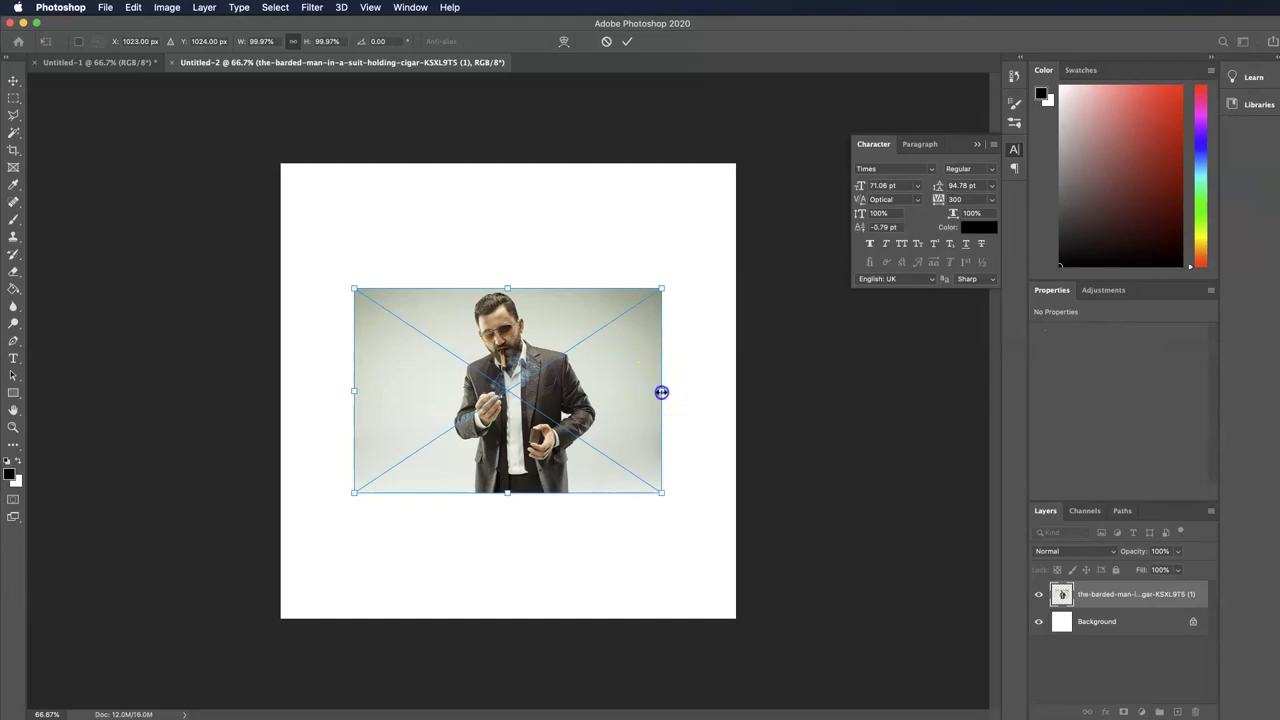
Scale the placed photo proportionally to about 222% so it covers the whole canvas, and commit the transform.
left_click_drag(661, 392, 826, 390)
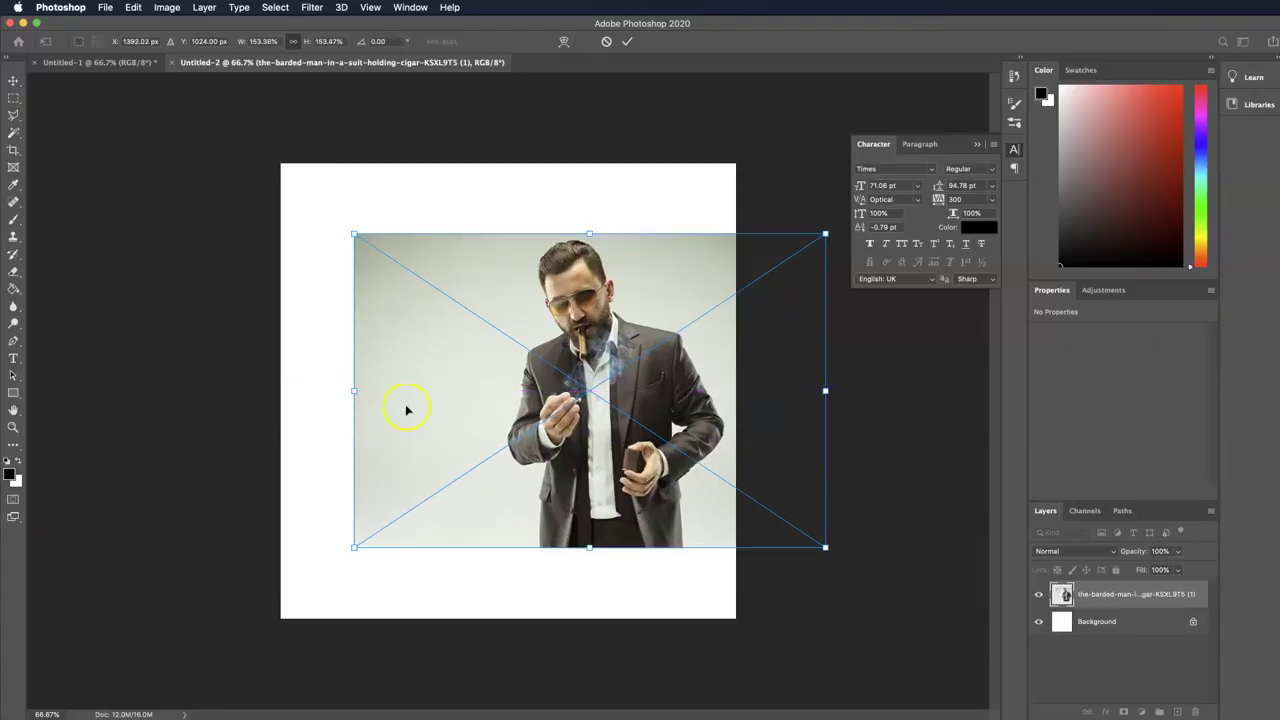
left_click_drag(359, 391, 195, 390)
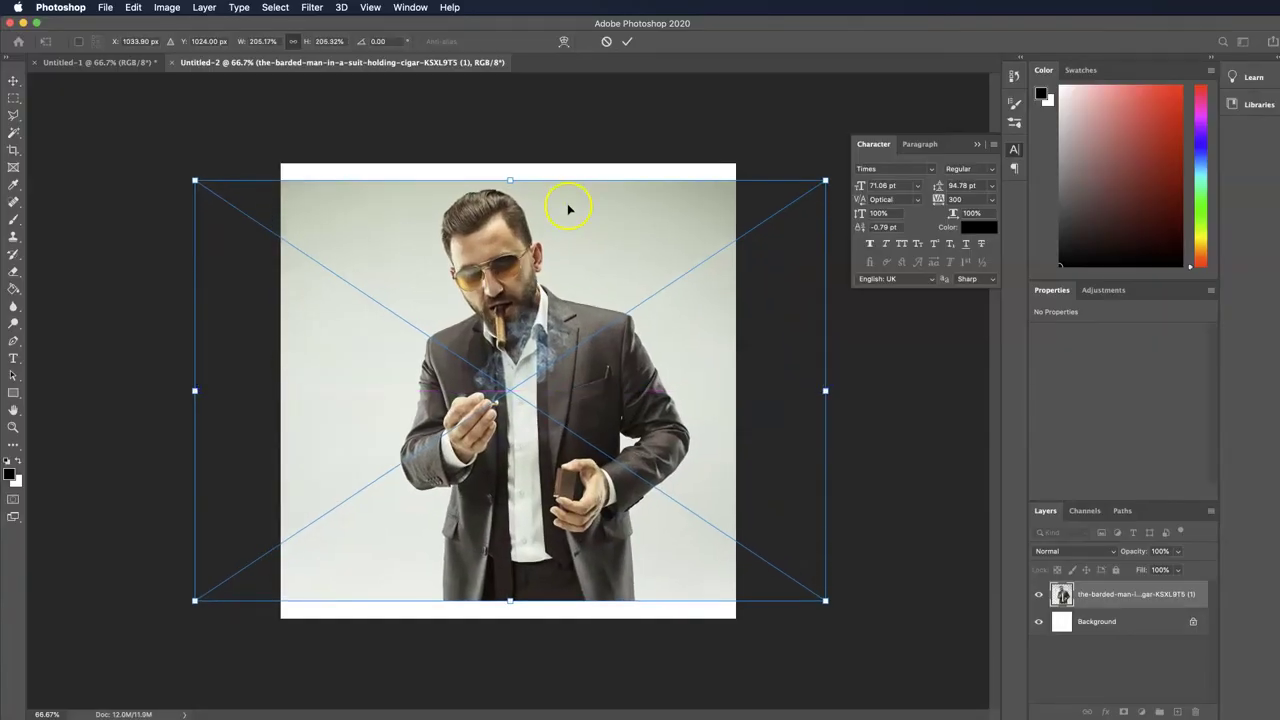
left_click_drag(506, 180, 508, 163)
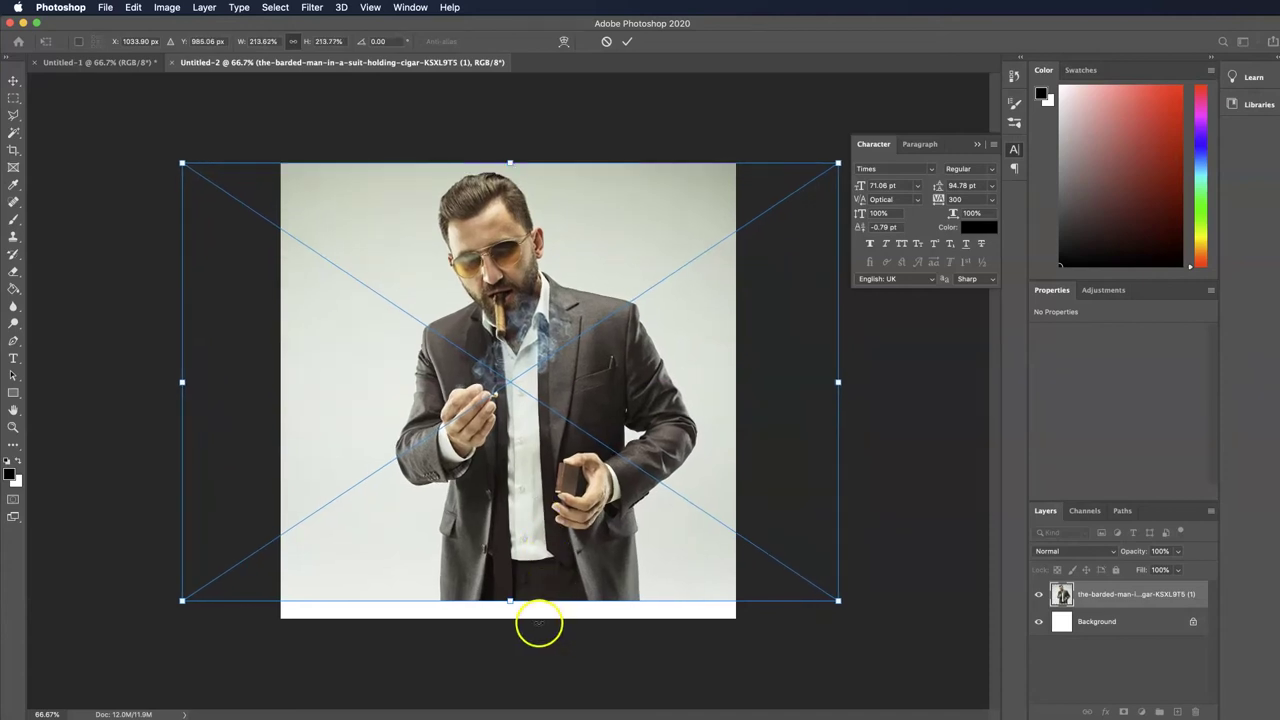
left_click_drag(506, 601, 510, 618)
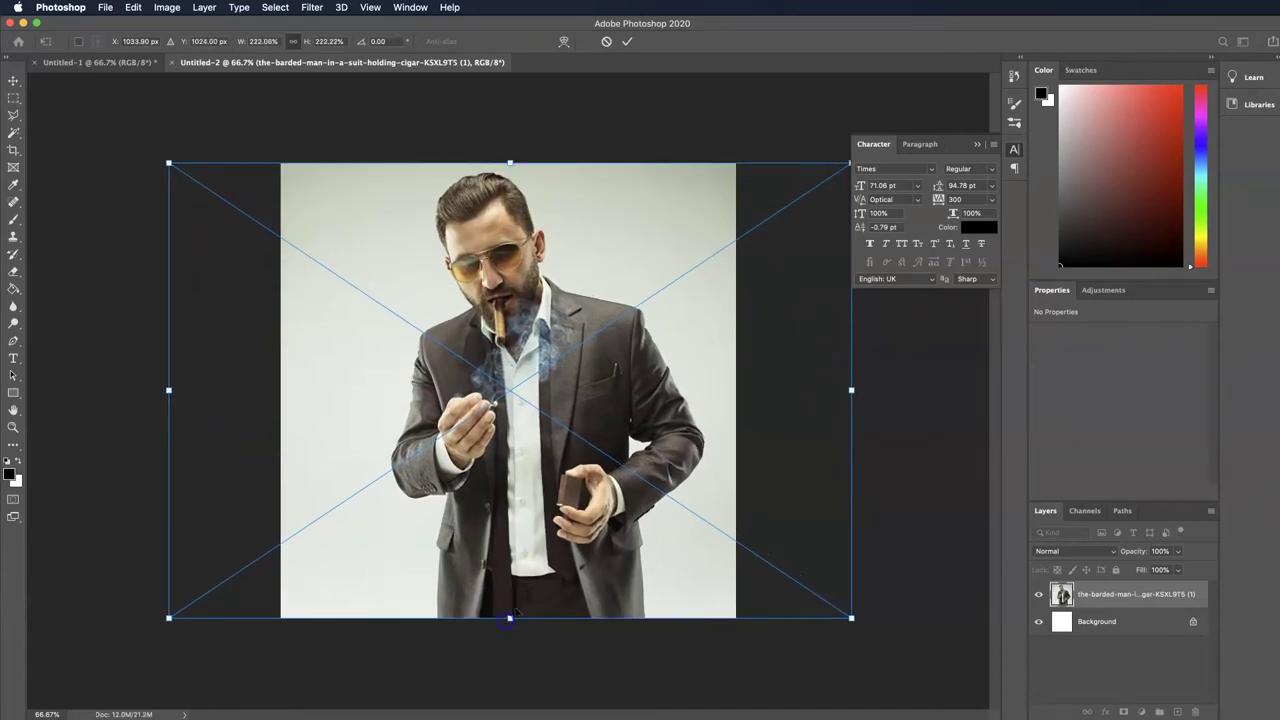
left_click(14, 87)
left_click(577, 421)
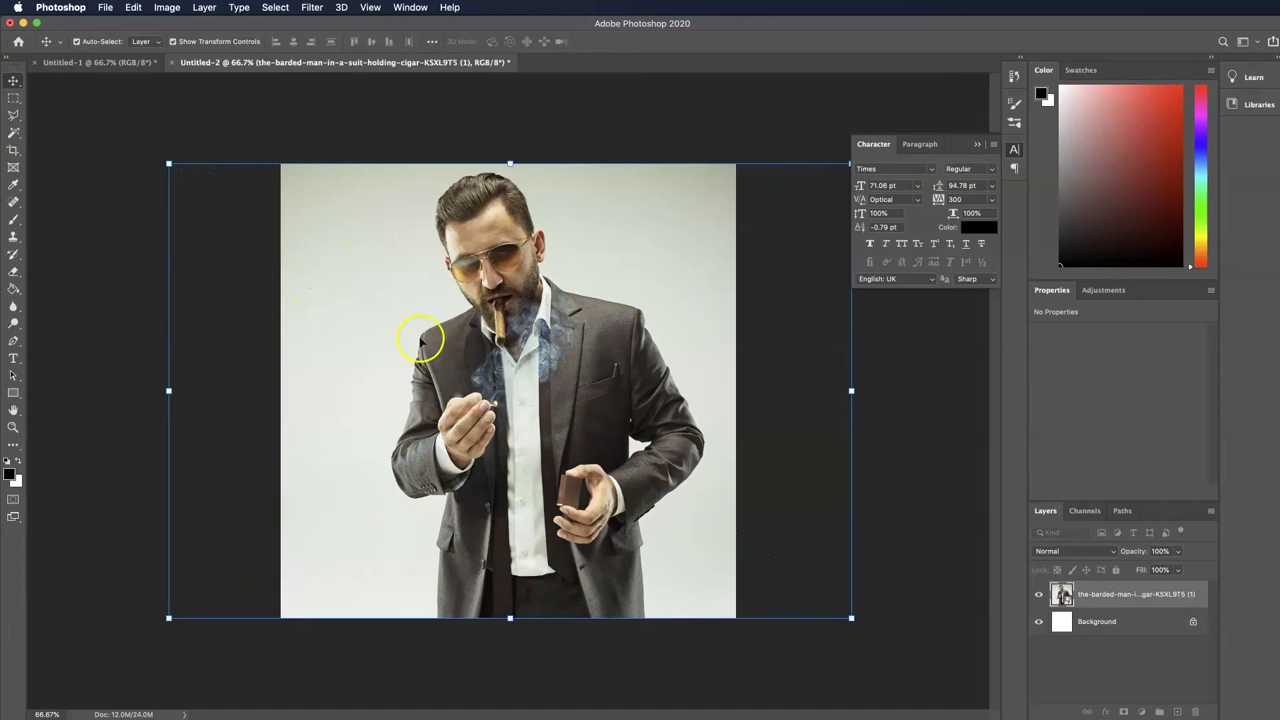
Move the photo horizontally to an X position of about -0.72 in, placing the man on the canvas's right side, and deselect it.
left_click_drag(507, 365, 608, 362)
left_click(206, 209)
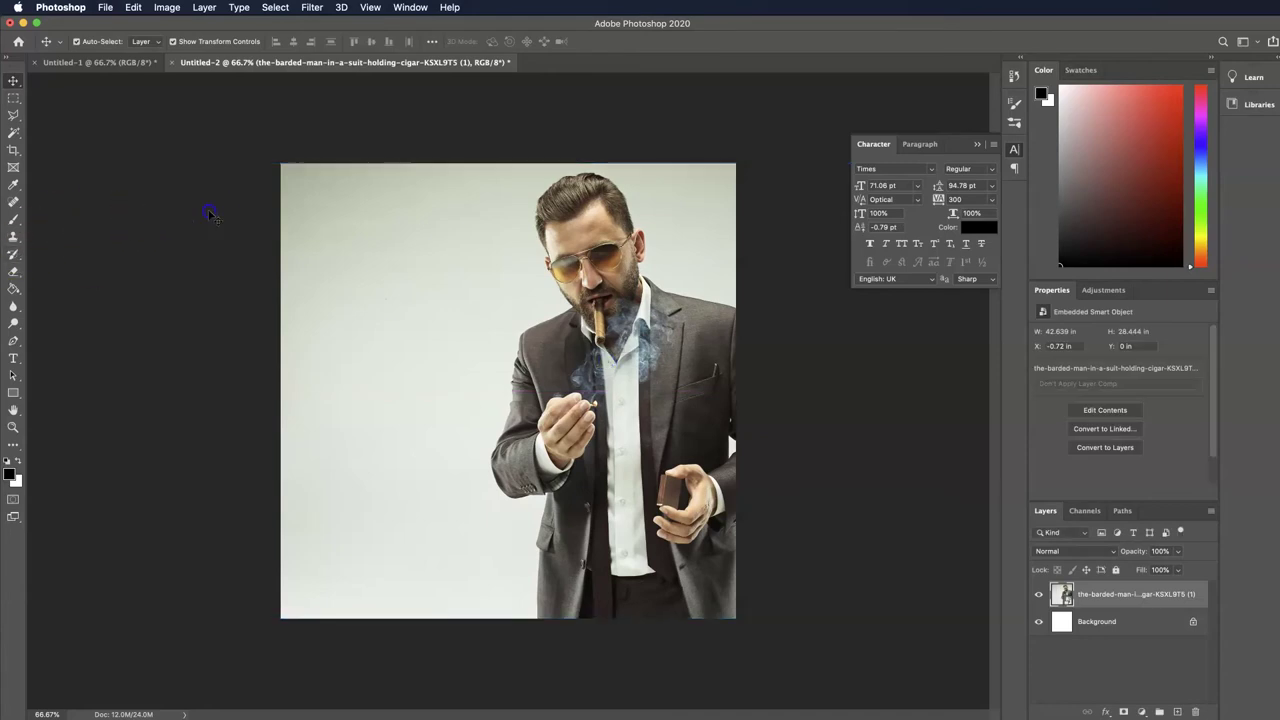
left_click(663, 402)
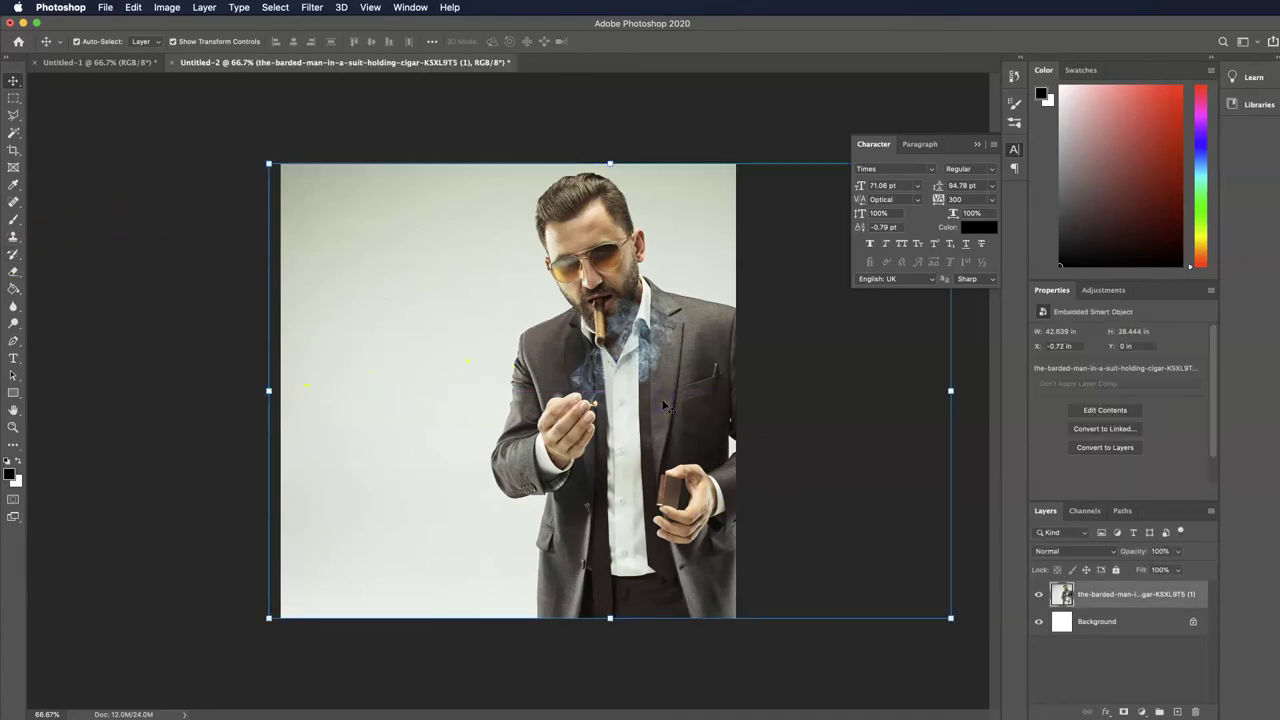
left_click(159, 320)
left_click(446, 360)
left_click(255, 352)
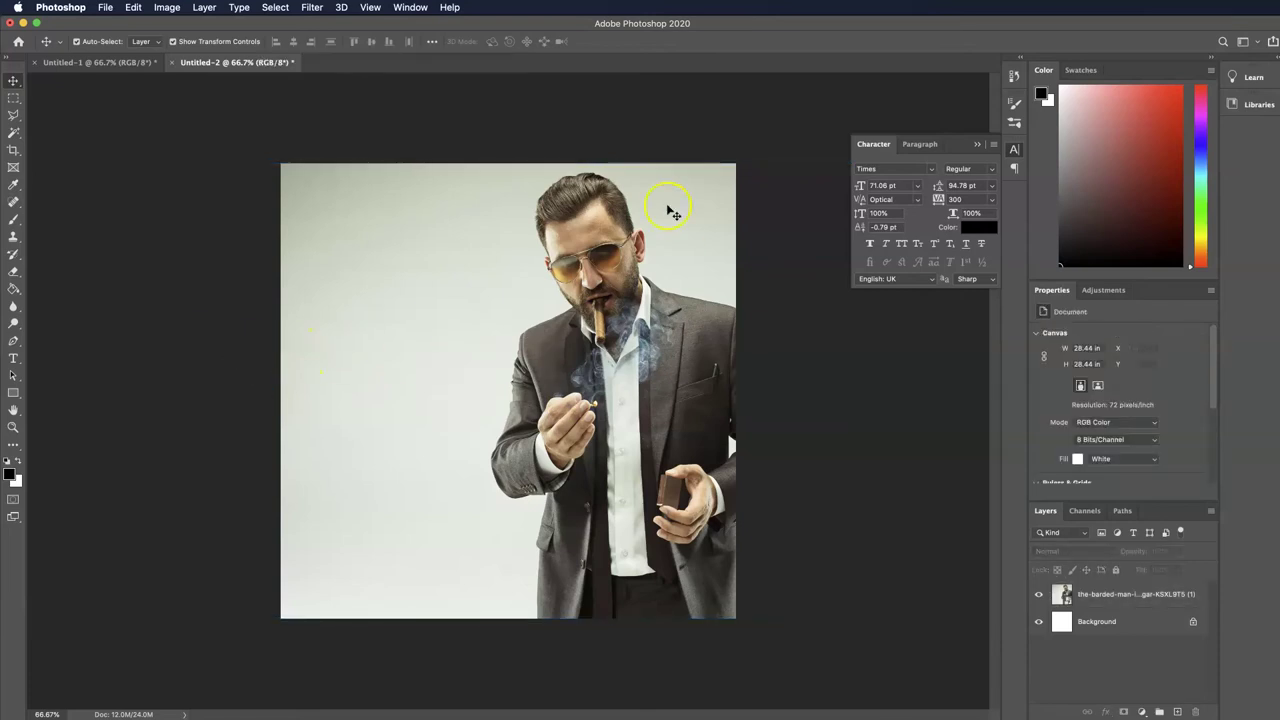
Preview the cigar close-up photo ending in 4BAR67H.JPG from the "social graphic" folder and place it into the document.
key("super+Tab")
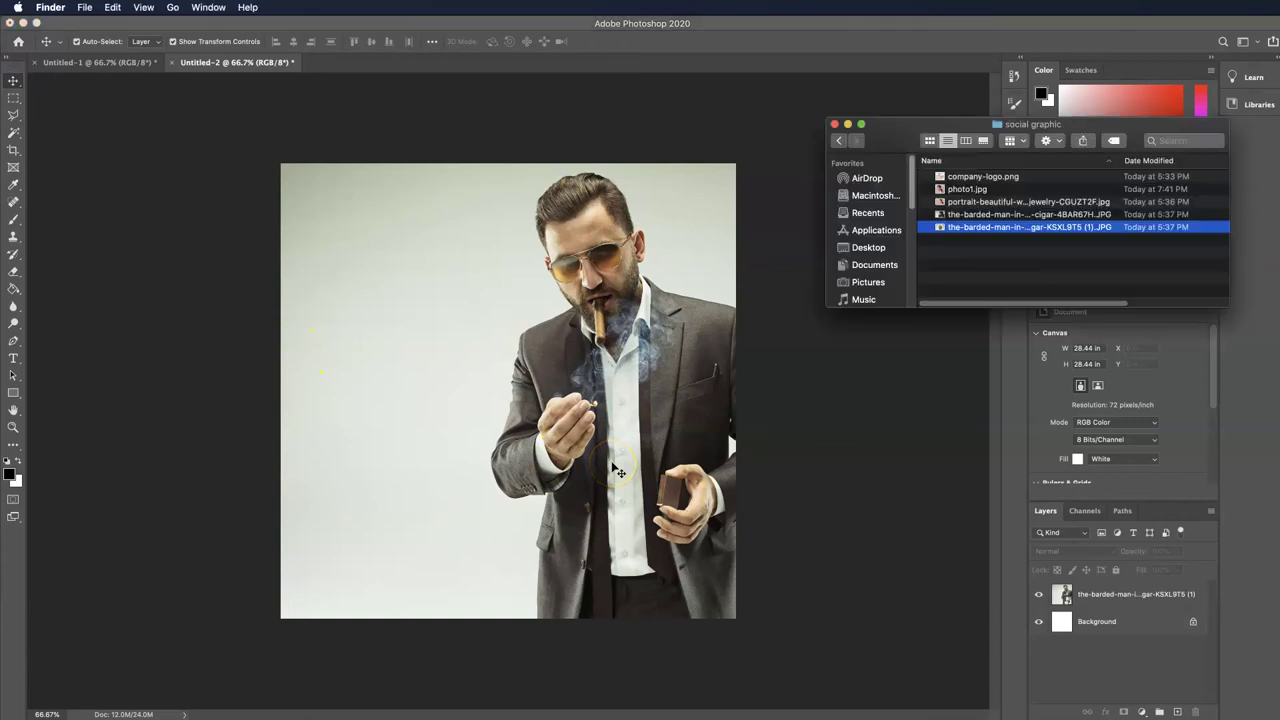
left_click(975, 208)
key("space")
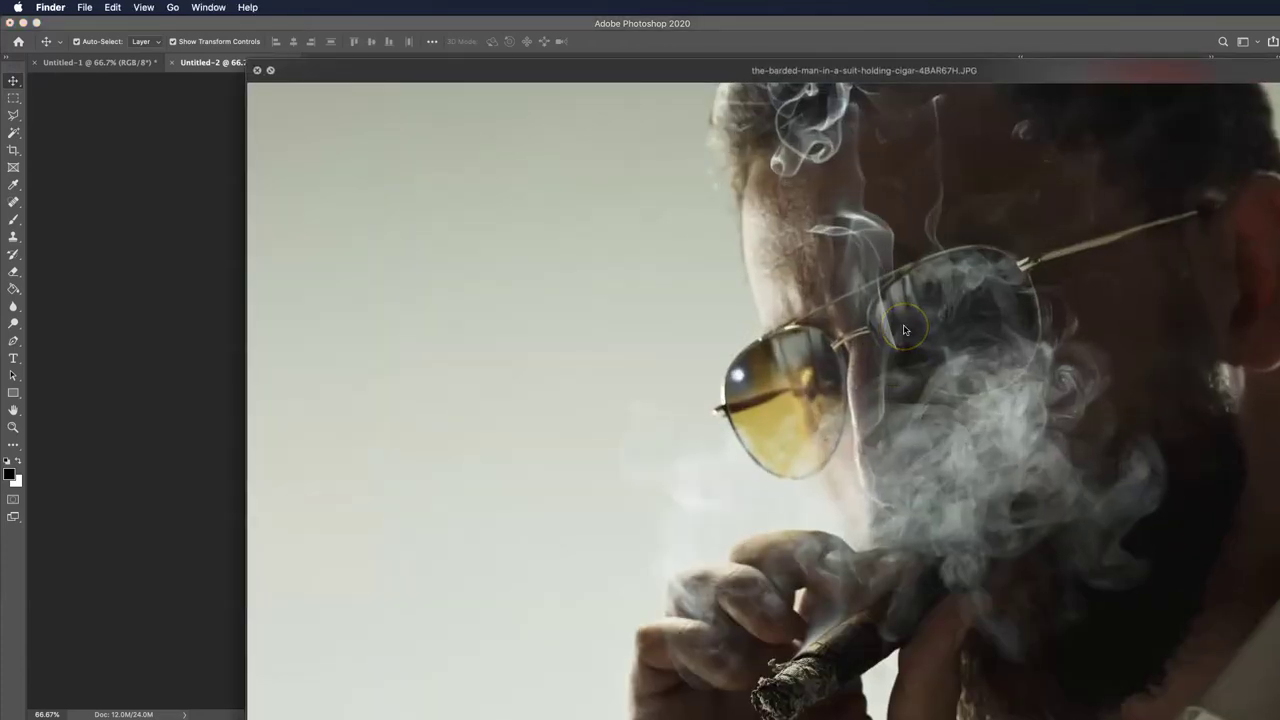
key("space")
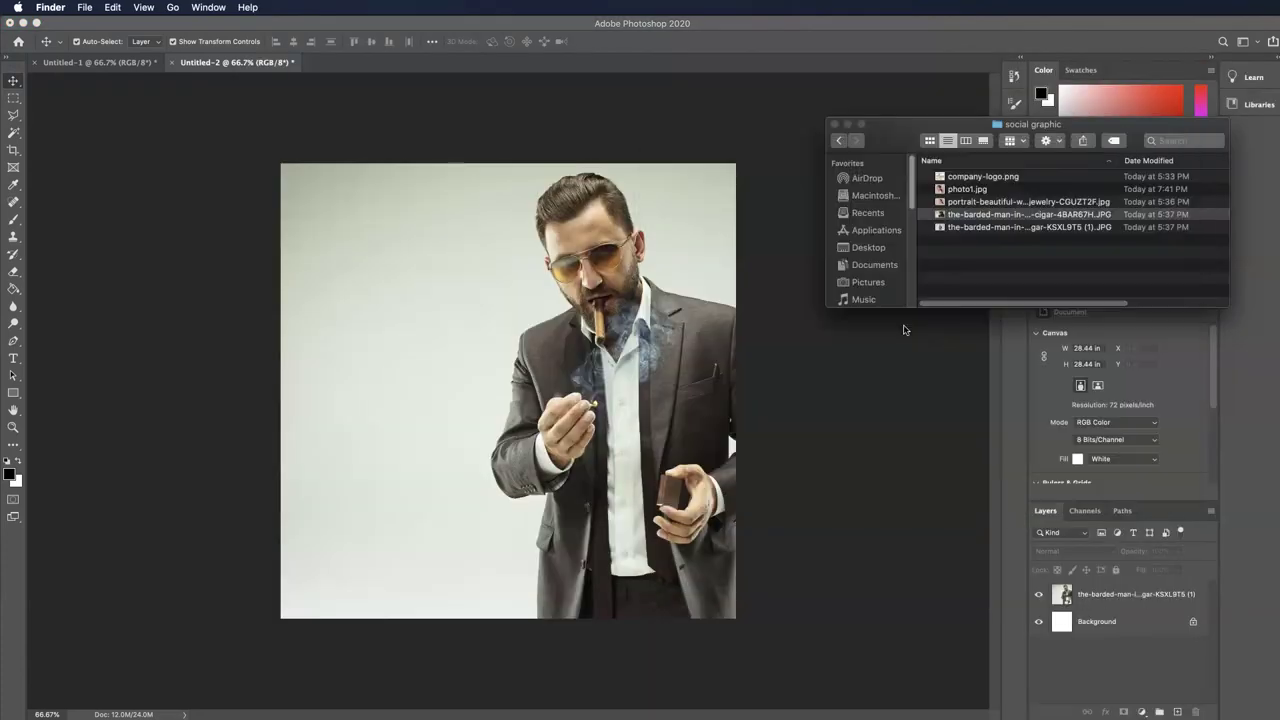
left_click_drag(985, 212, 543, 549)
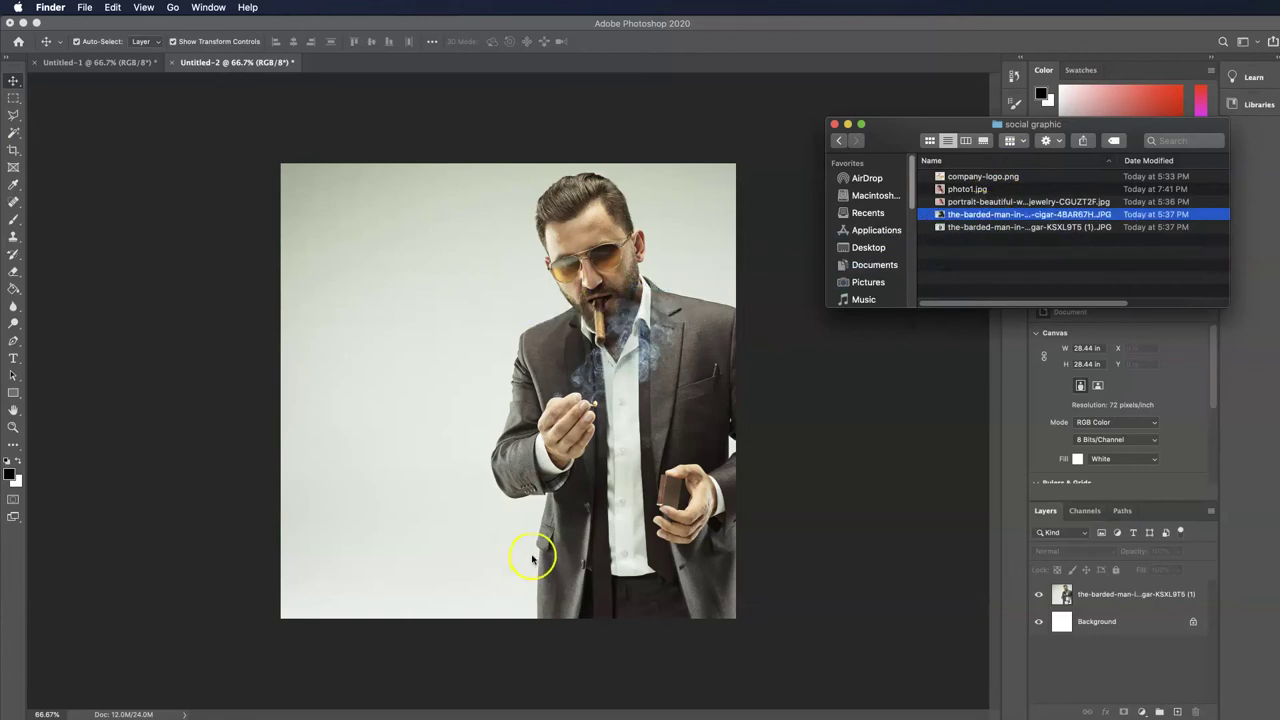
left_click_drag(1000, 218, 500, 334)
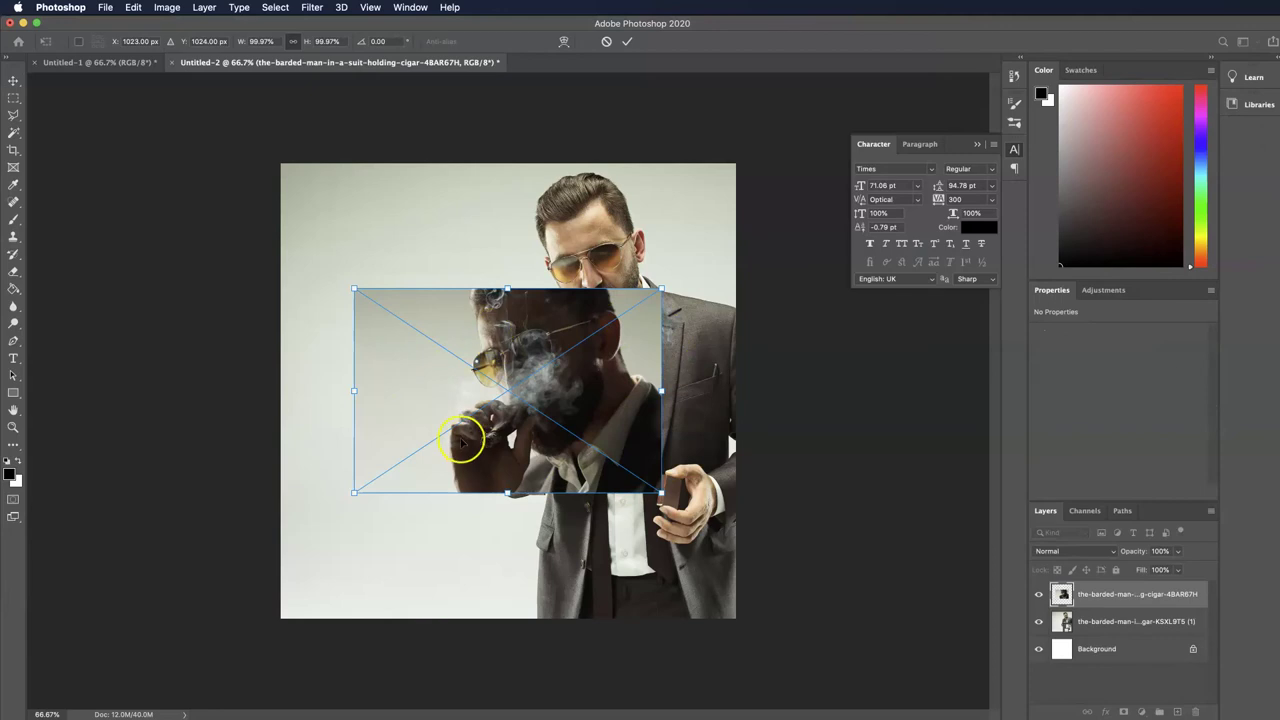
key("Return")
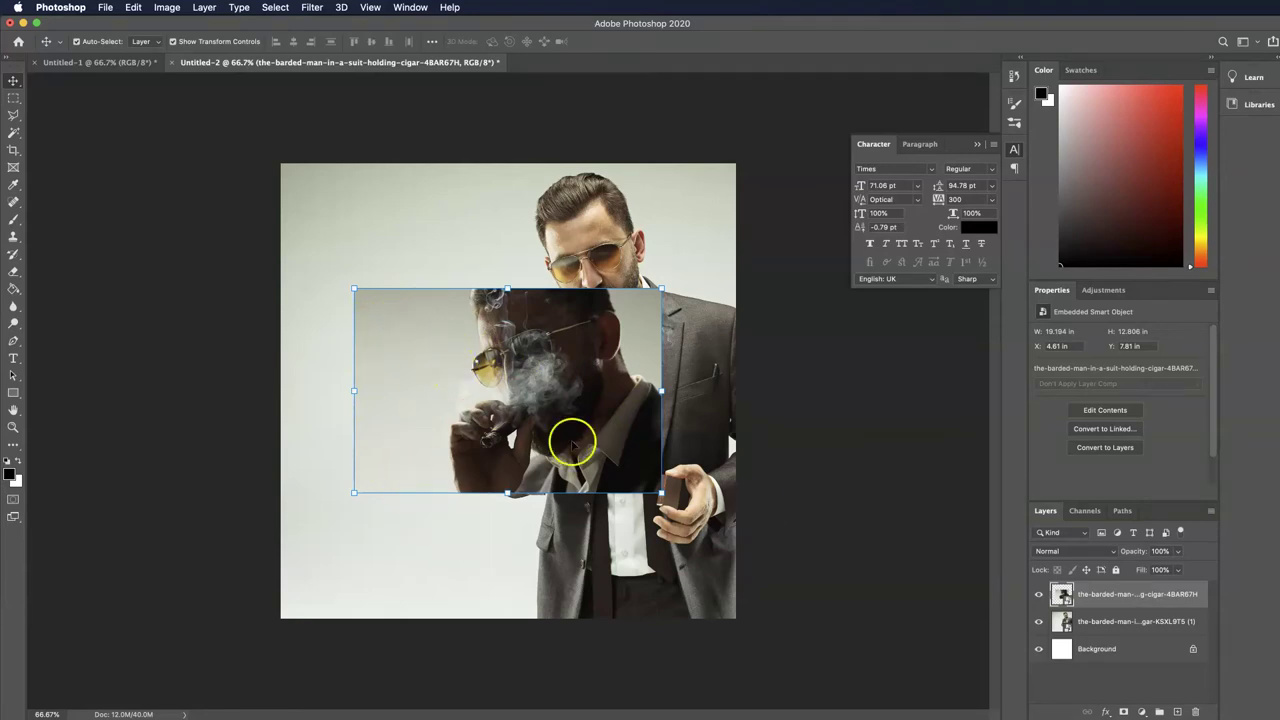
Rasterize the placed close-up layer and delete its empty left strip using a rectangular marquee selection.
right_click(1095, 593)
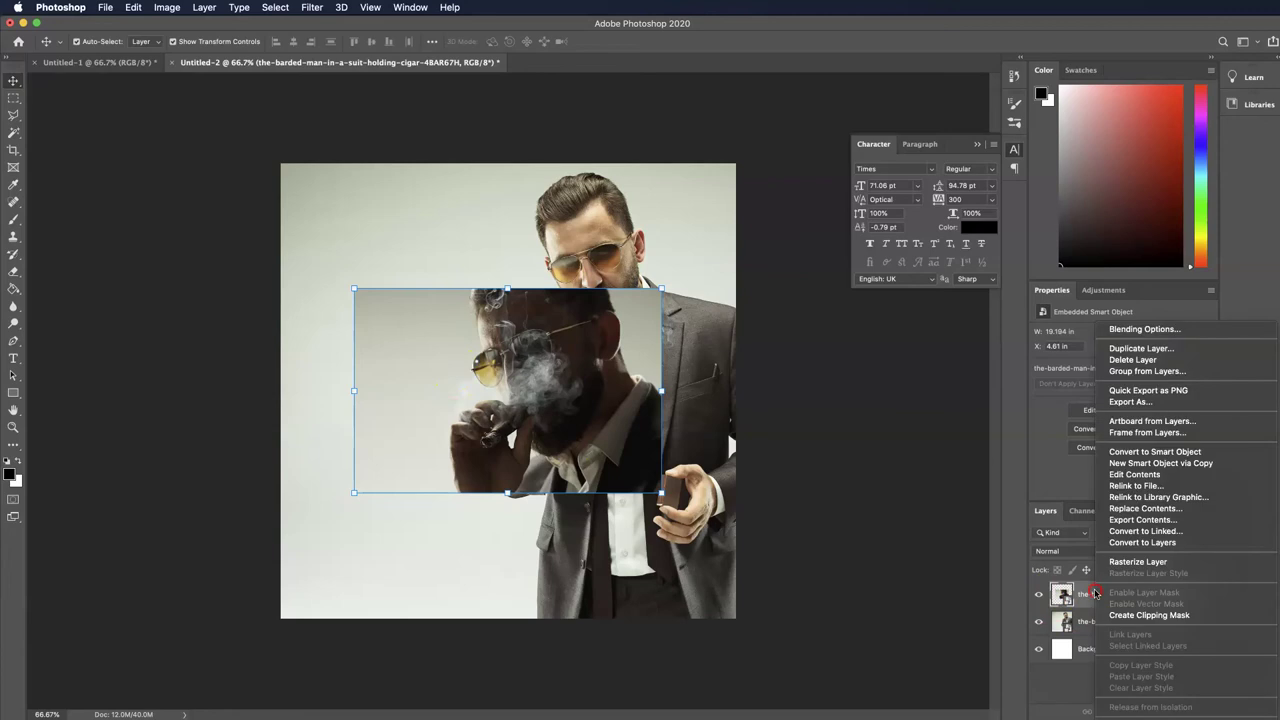
left_click(1140, 562)
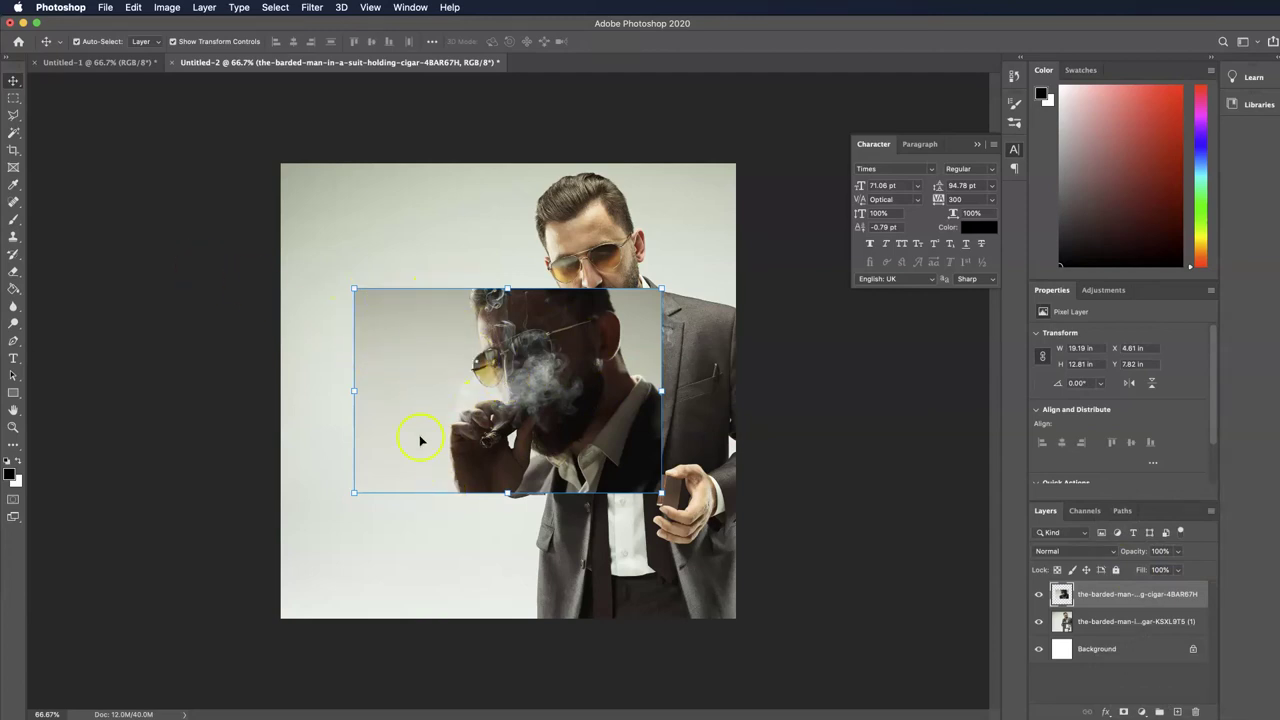
left_click(13, 98)
left_click_drag(295, 237, 442, 576)
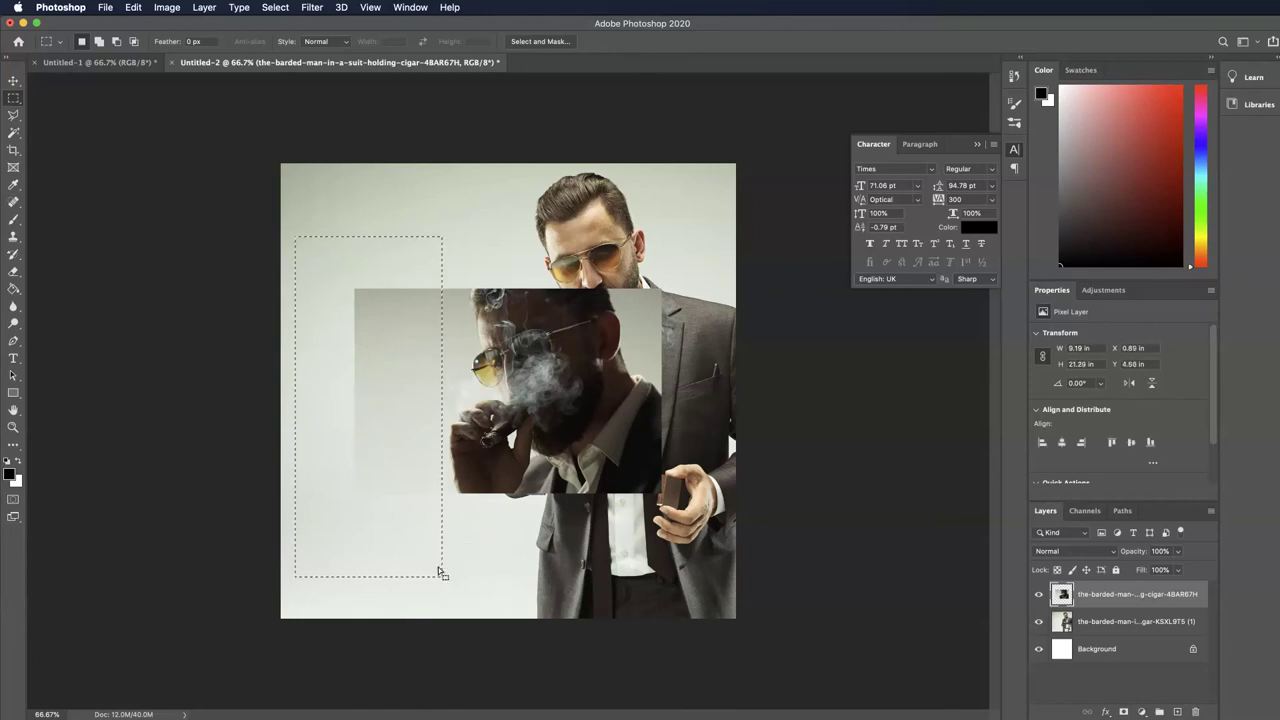
key("Delete")
left_click(508, 508)
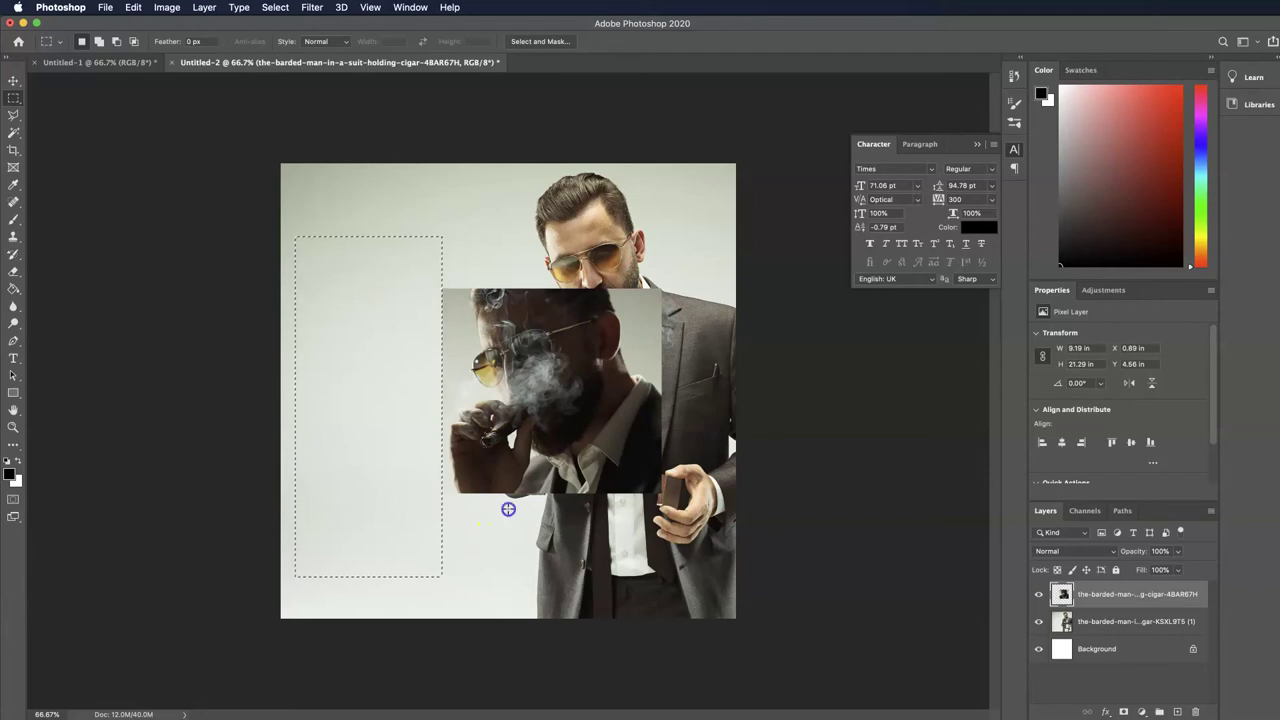
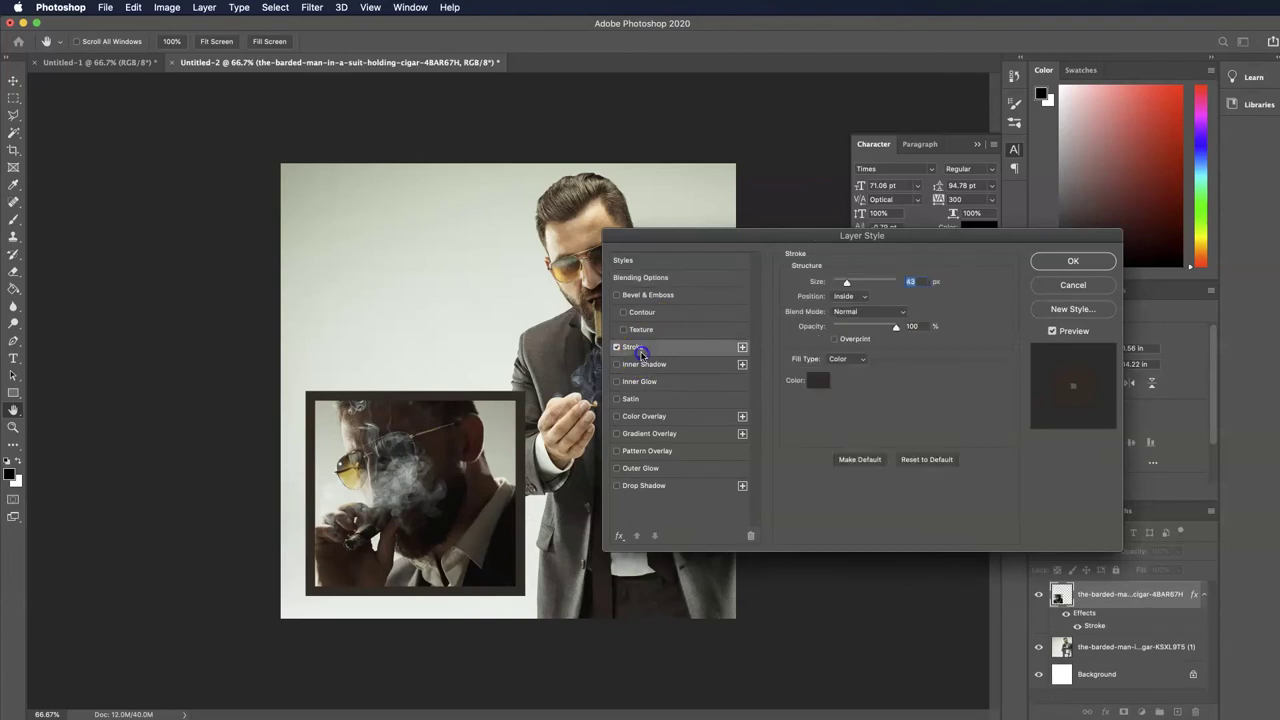
Set the close-up photo's stroke color to the dark brown #2b201f sampled from the man's dark clothing.
left_click(815, 377)
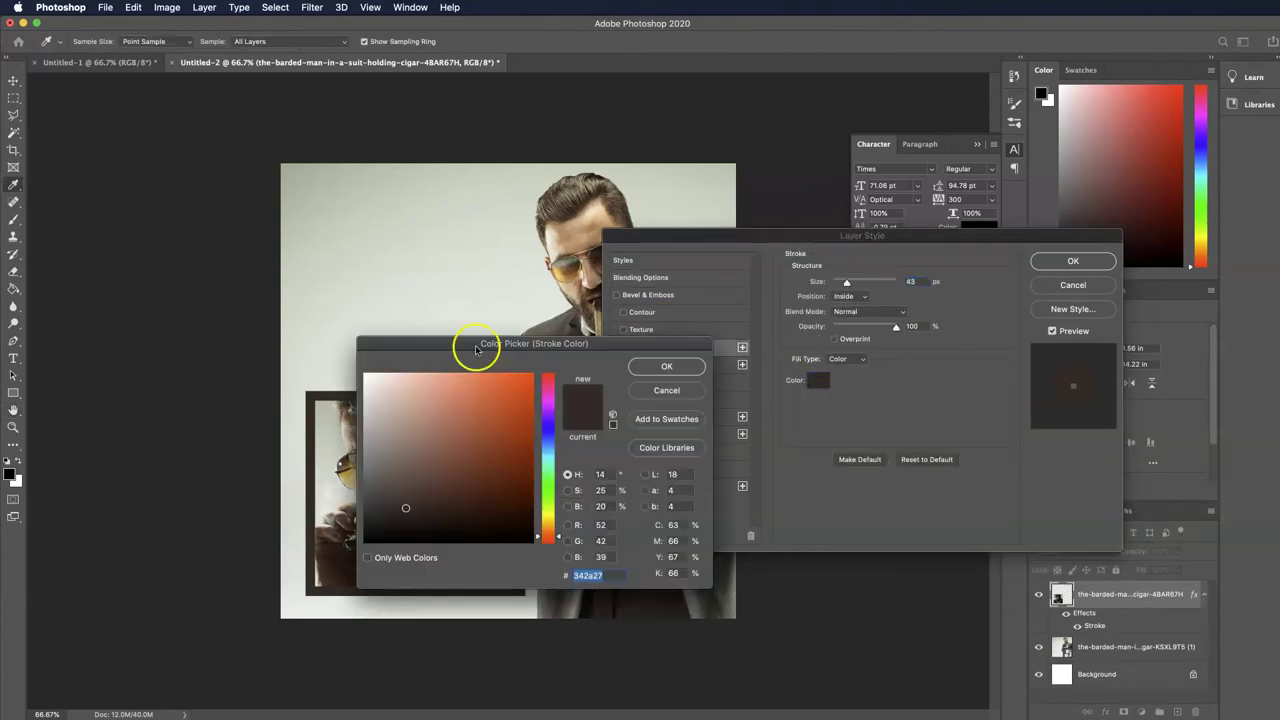
left_click_drag(466, 337, 777, 300)
mouse_move(754, 422)
left_mouse_down()
mouse_move(648, 511)
mouse_move(703, 434)
mouse_move(689, 323)
mouse_move(677, 318)
mouse_move(791, 423)
mouse_move(831, 366)
mouse_move(774, 402)
left_mouse_up()
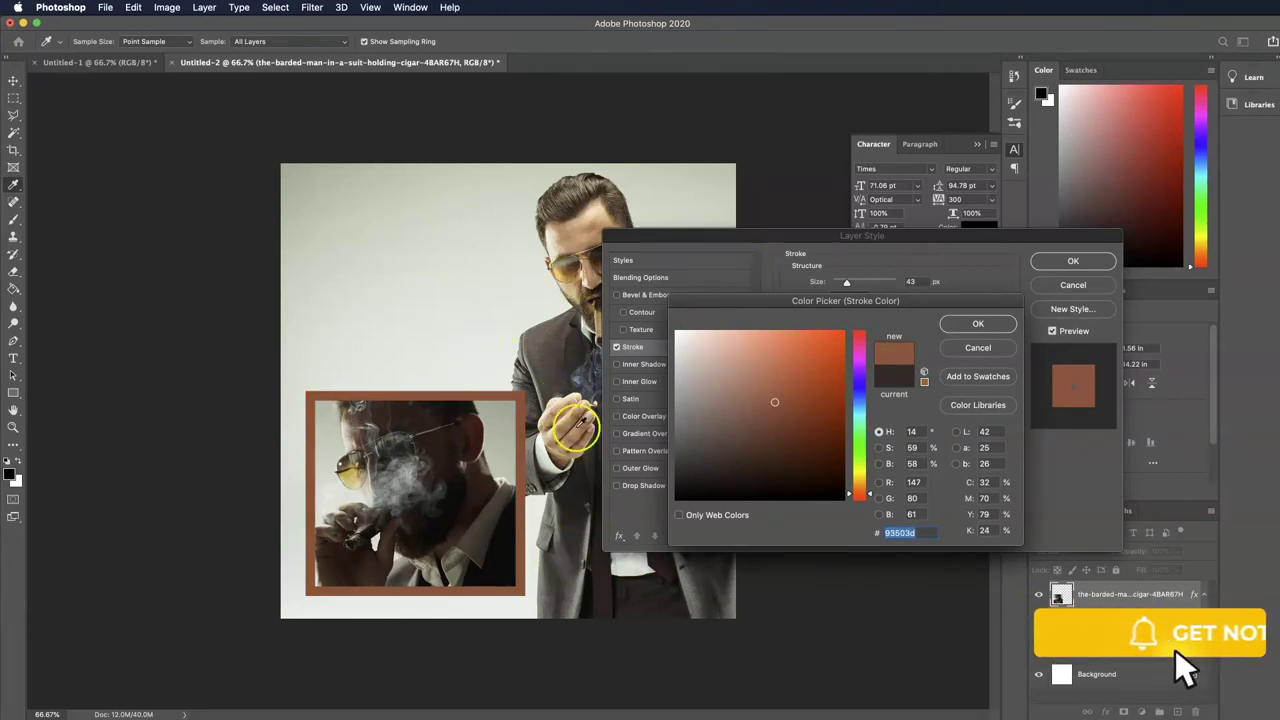
mouse_move(543, 343)
left_mouse_down()
mouse_move(580, 271)
mouse_move(403, 218)
mouse_move(323, 249)
mouse_move(585, 343)
mouse_move(545, 300)
left_mouse_up()
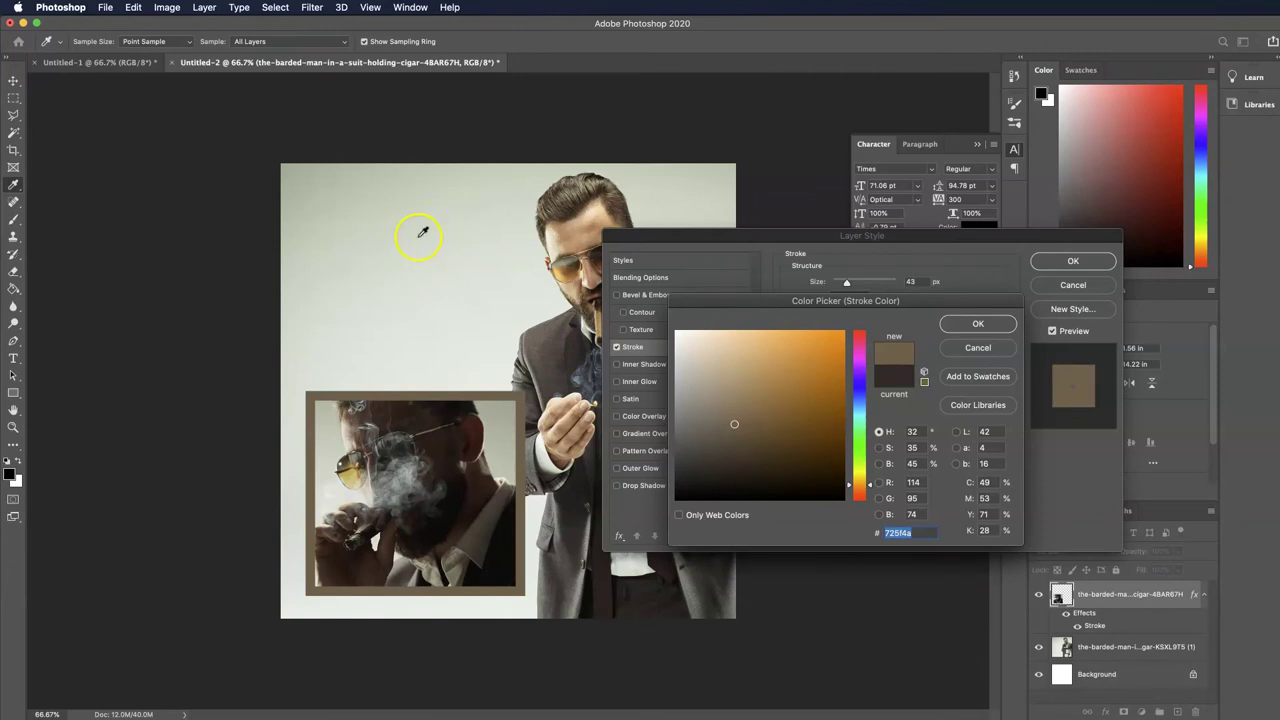
mouse_move(613, 231)
left_mouse_down()
mouse_move(560, 228)
mouse_move(600, 200)
mouse_move(578, 272)
mouse_move(506, 306)
mouse_move(532, 465)
left_mouse_up()
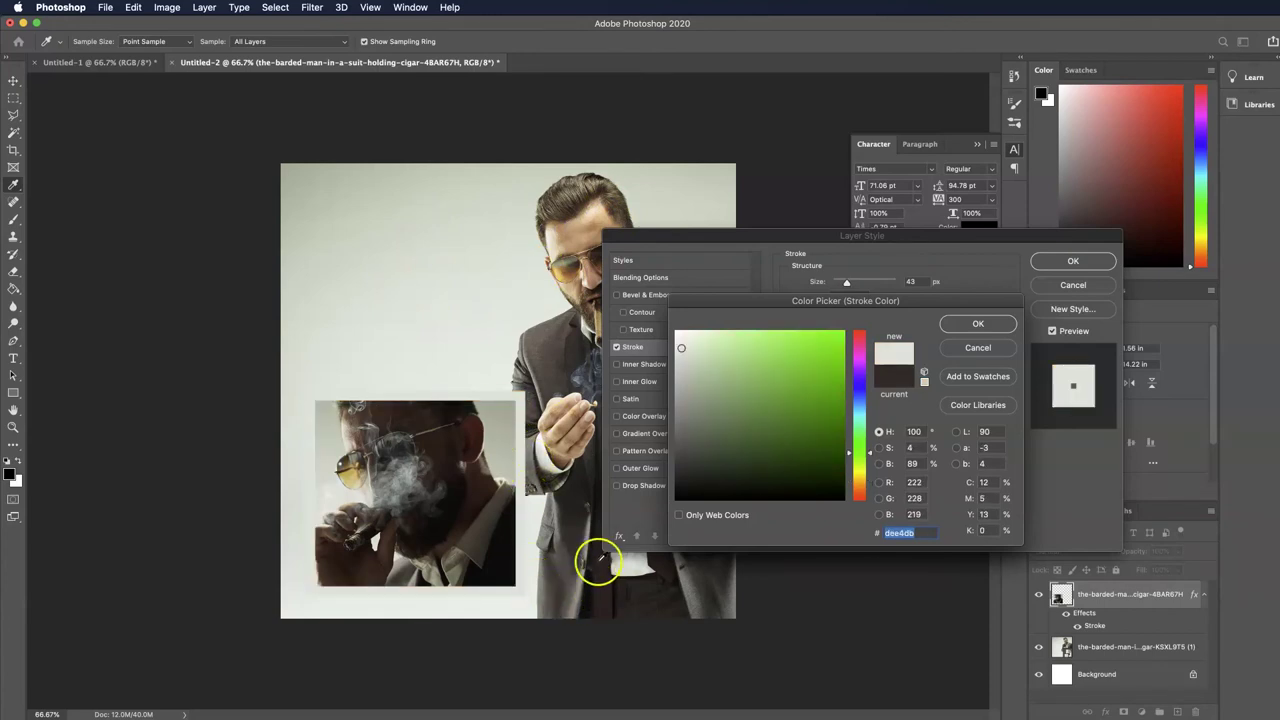
left_click(595, 578)
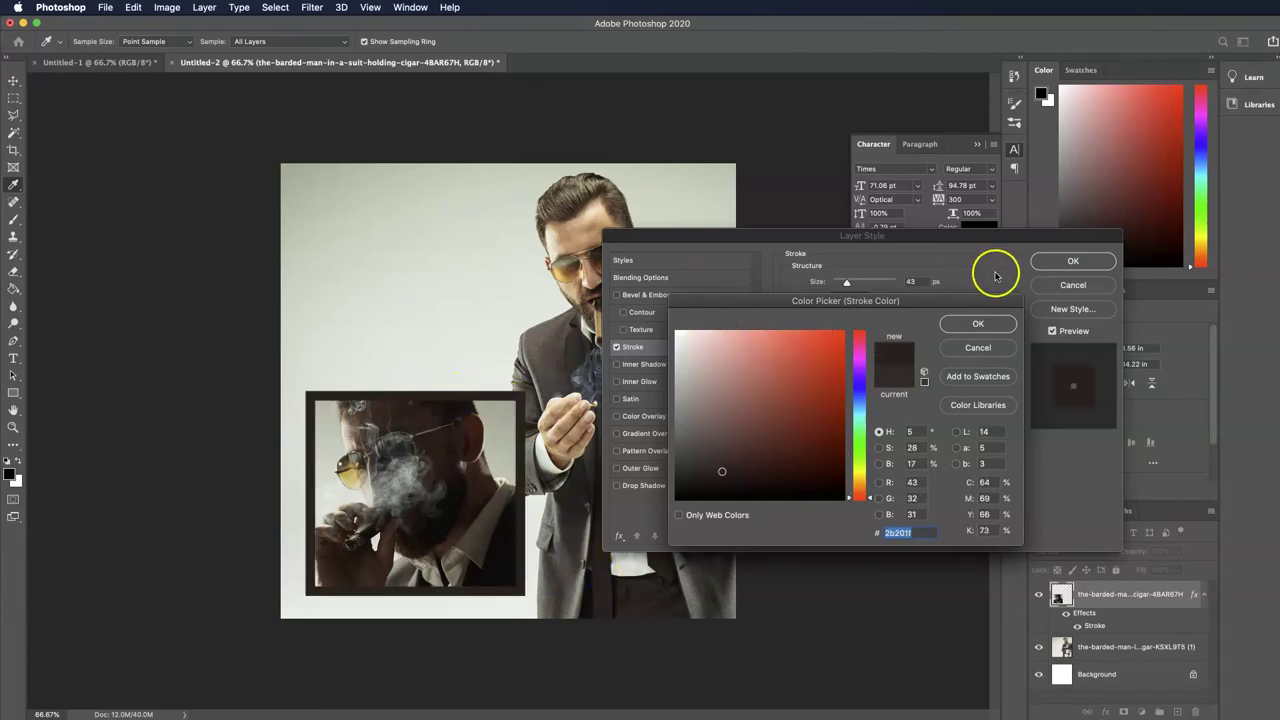
left_click(977, 326)
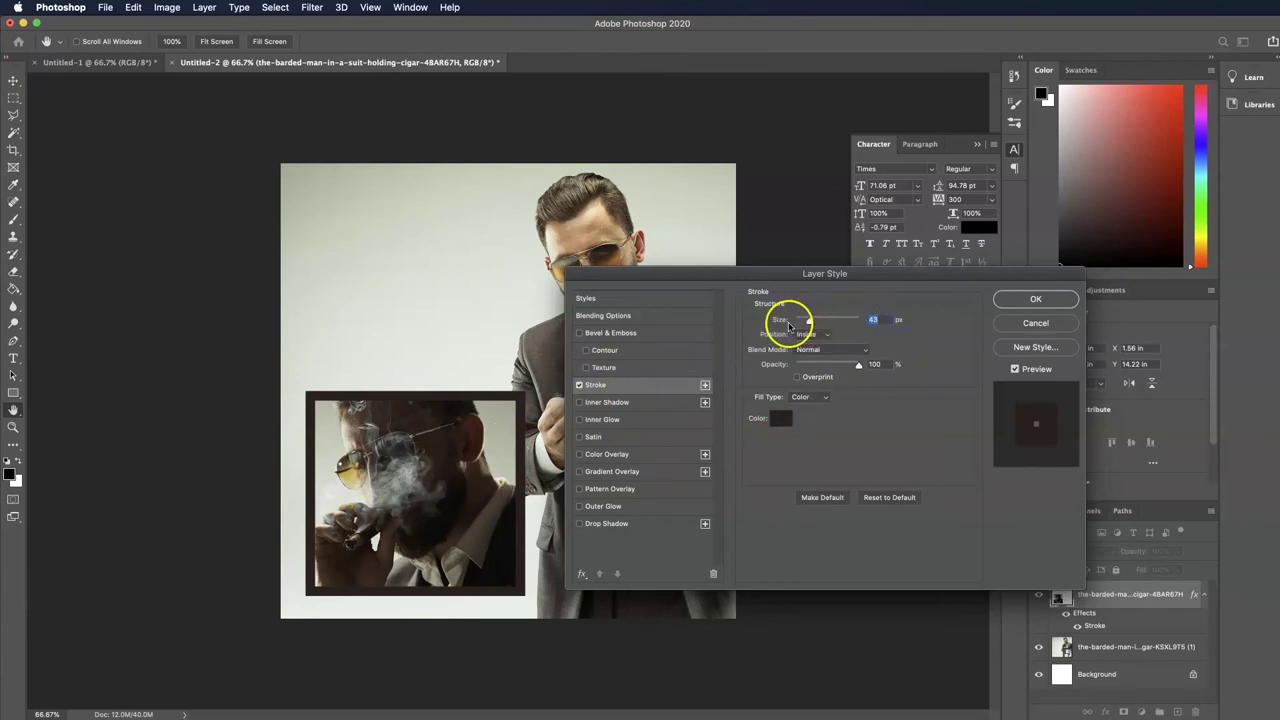
Compare the Outside, Center and Inside stroke positions on the close-up and set an Inside stroke of about 46 px at 100% opacity.
mouse_move(810, 323)
left_mouse_down()
mouse_move(838, 322)
mouse_move(814, 322)
left_mouse_up()
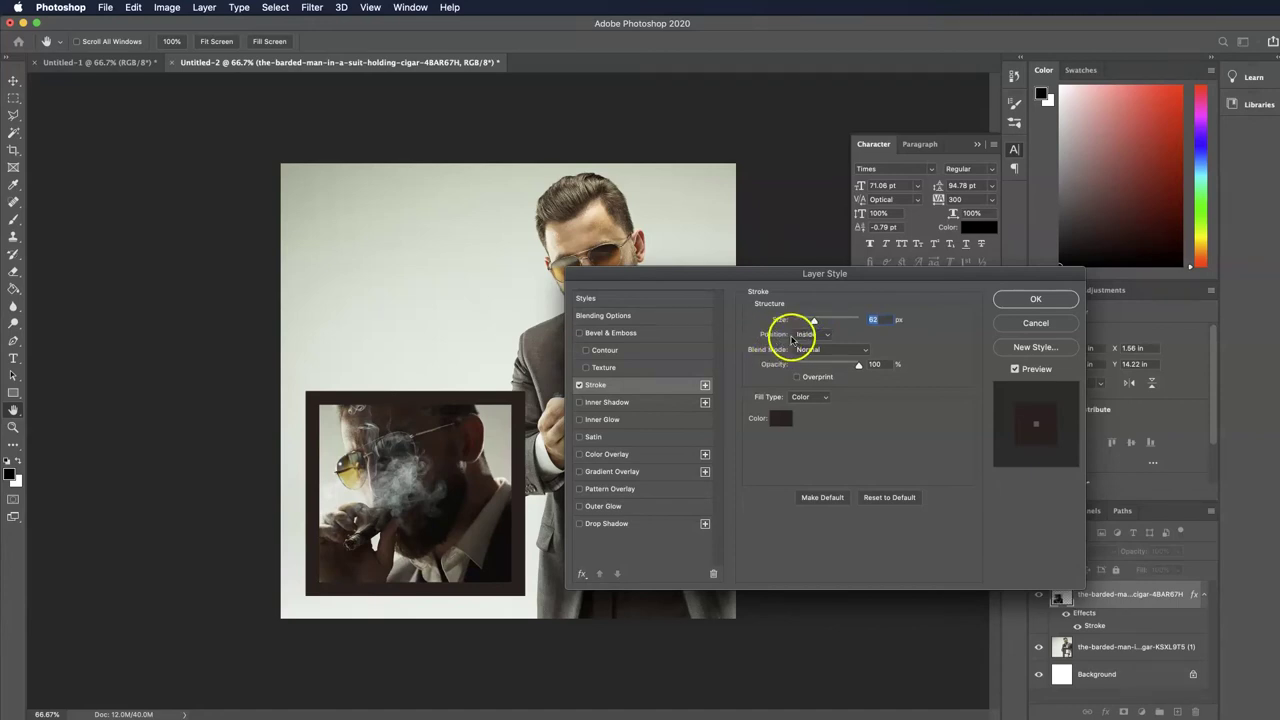
left_click(809, 334)
left_click(810, 323)
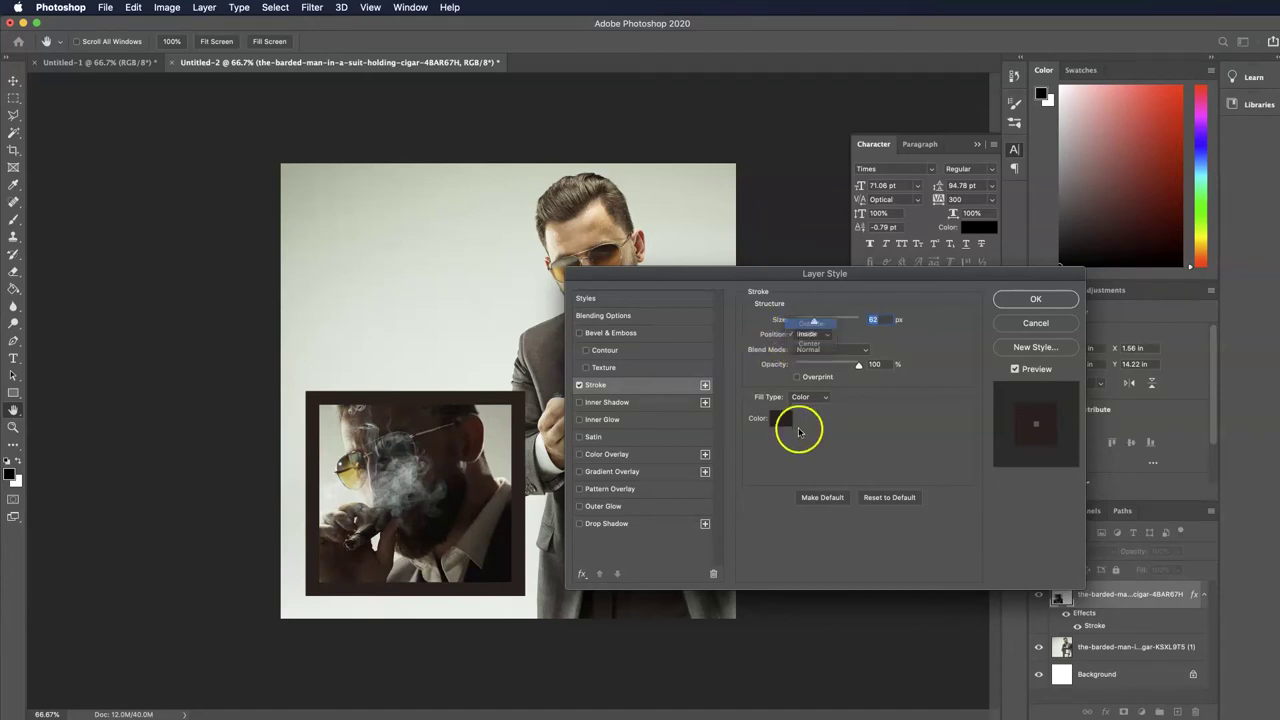
left_click(811, 334)
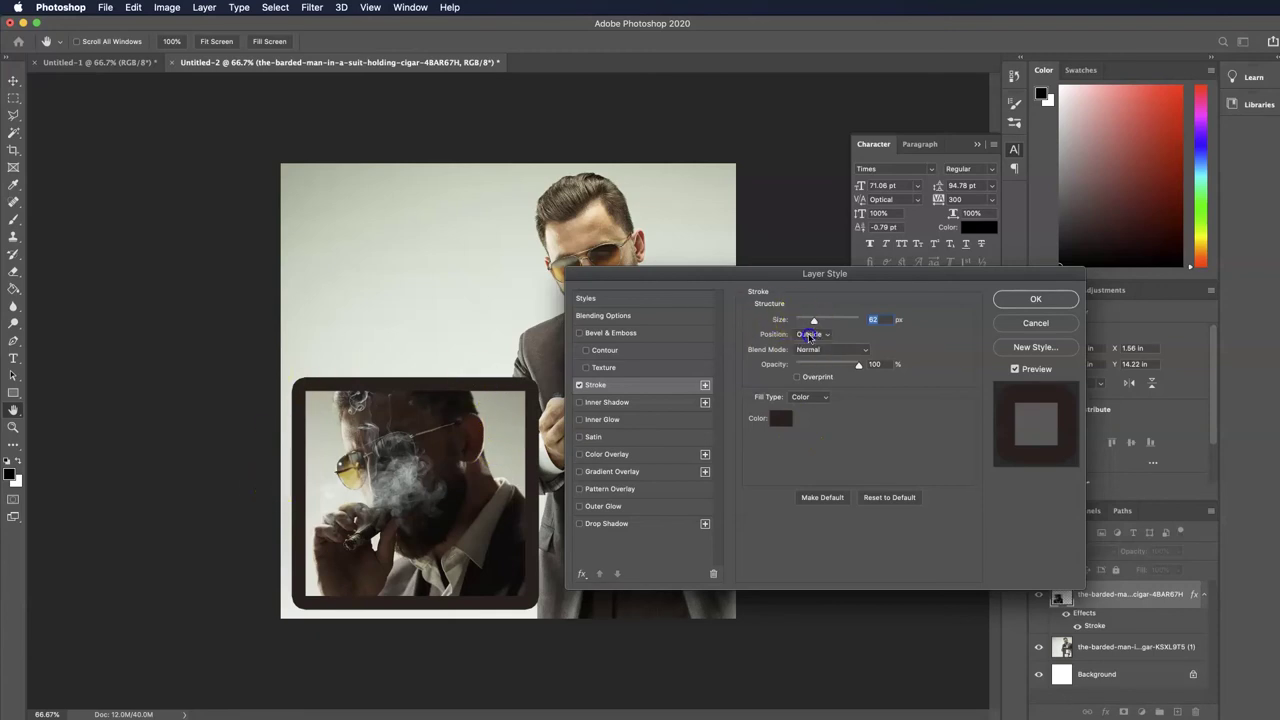
left_click(810, 354)
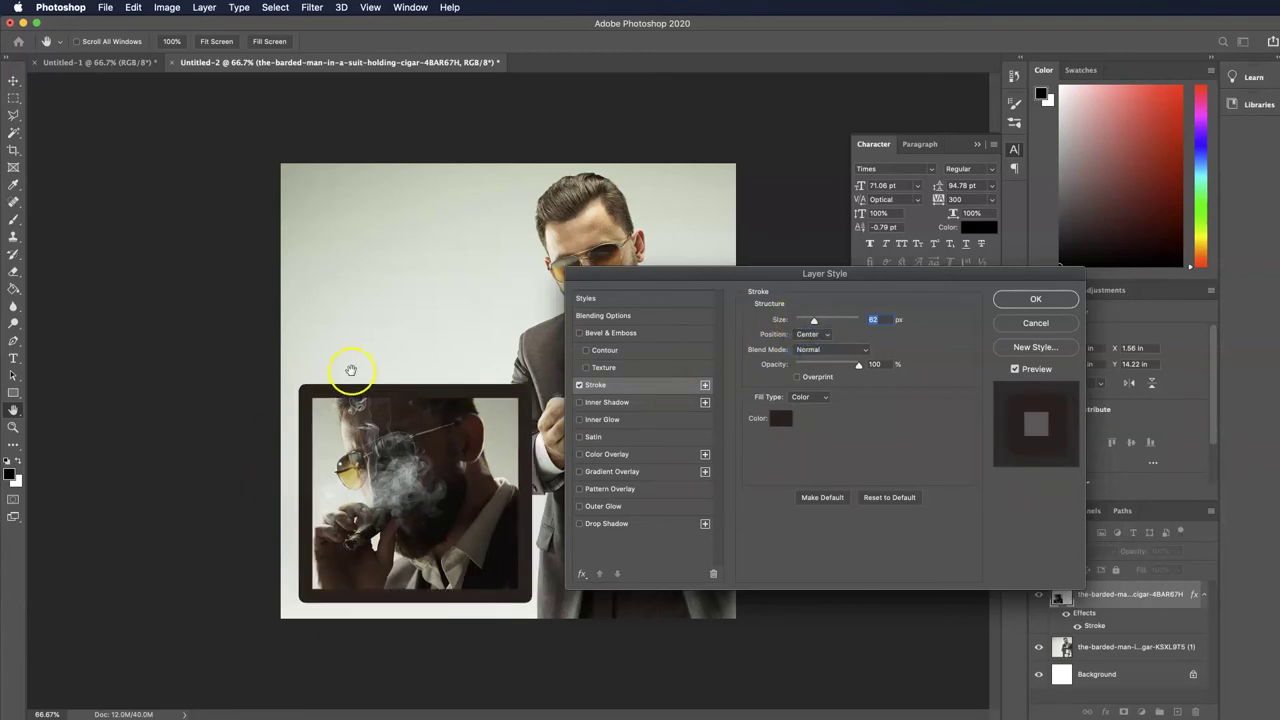
left_click(808, 334)
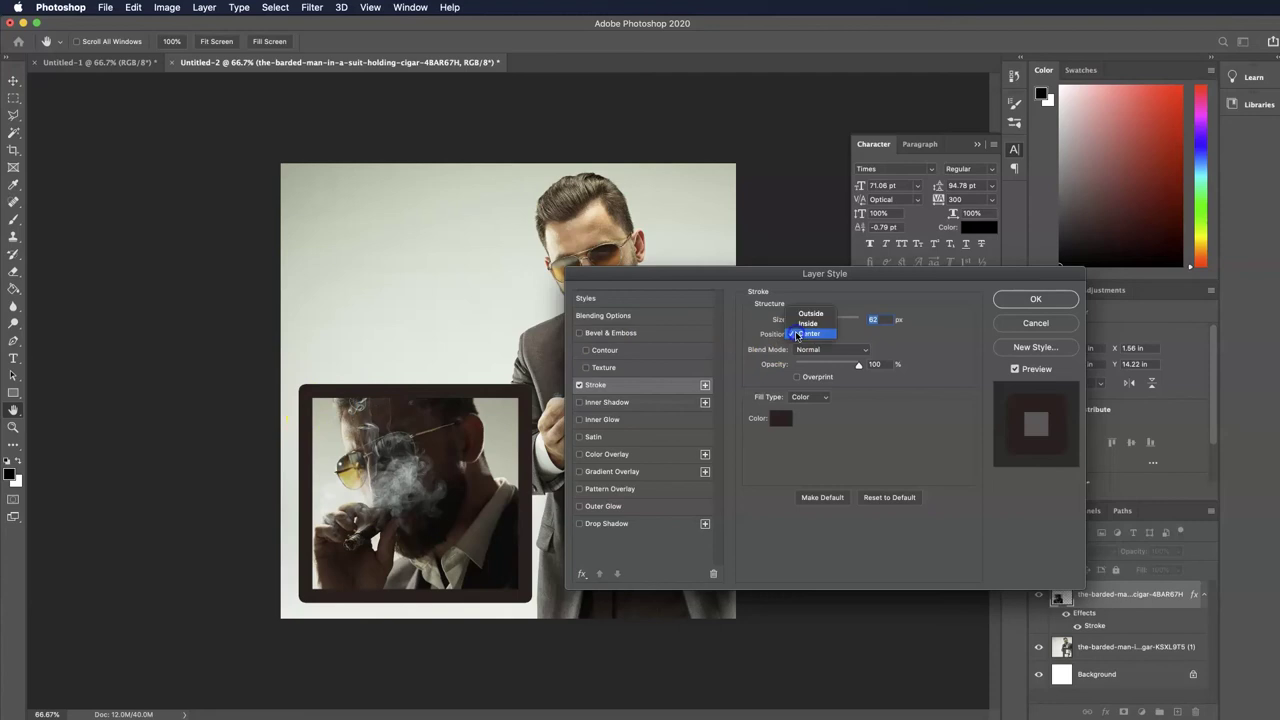
left_click(806, 324)
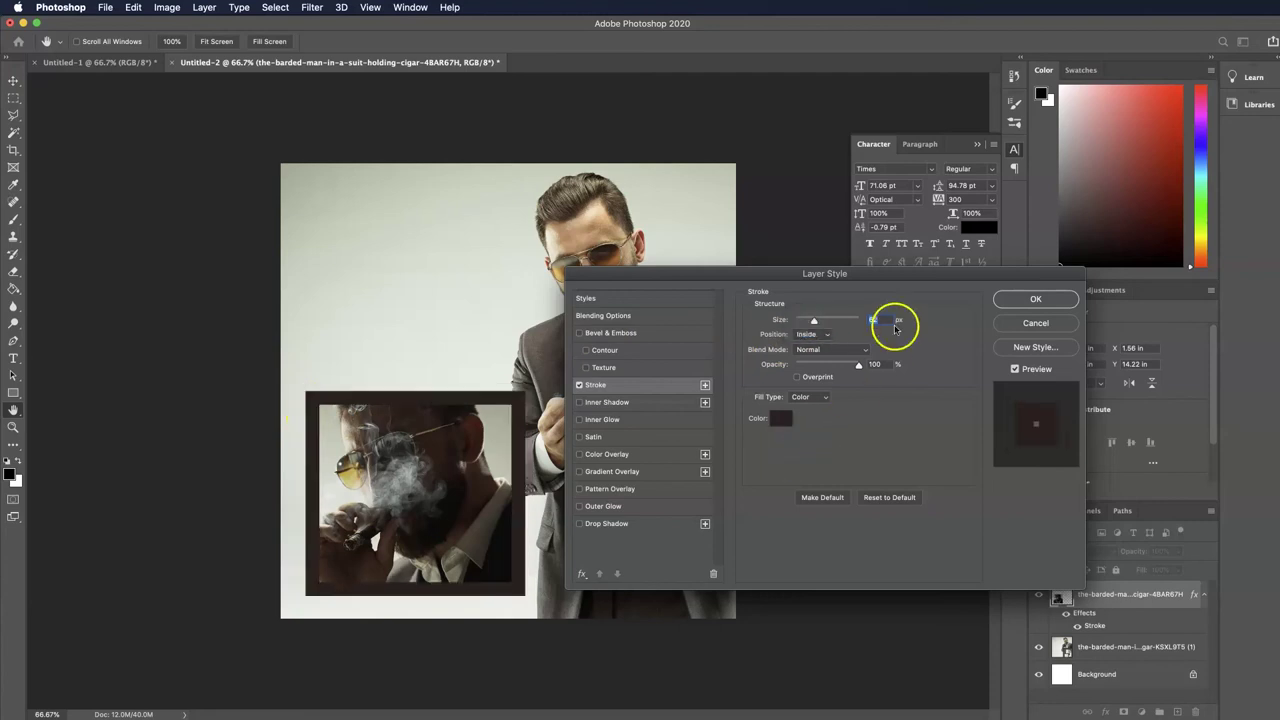
left_click_drag(812, 322, 810, 321)
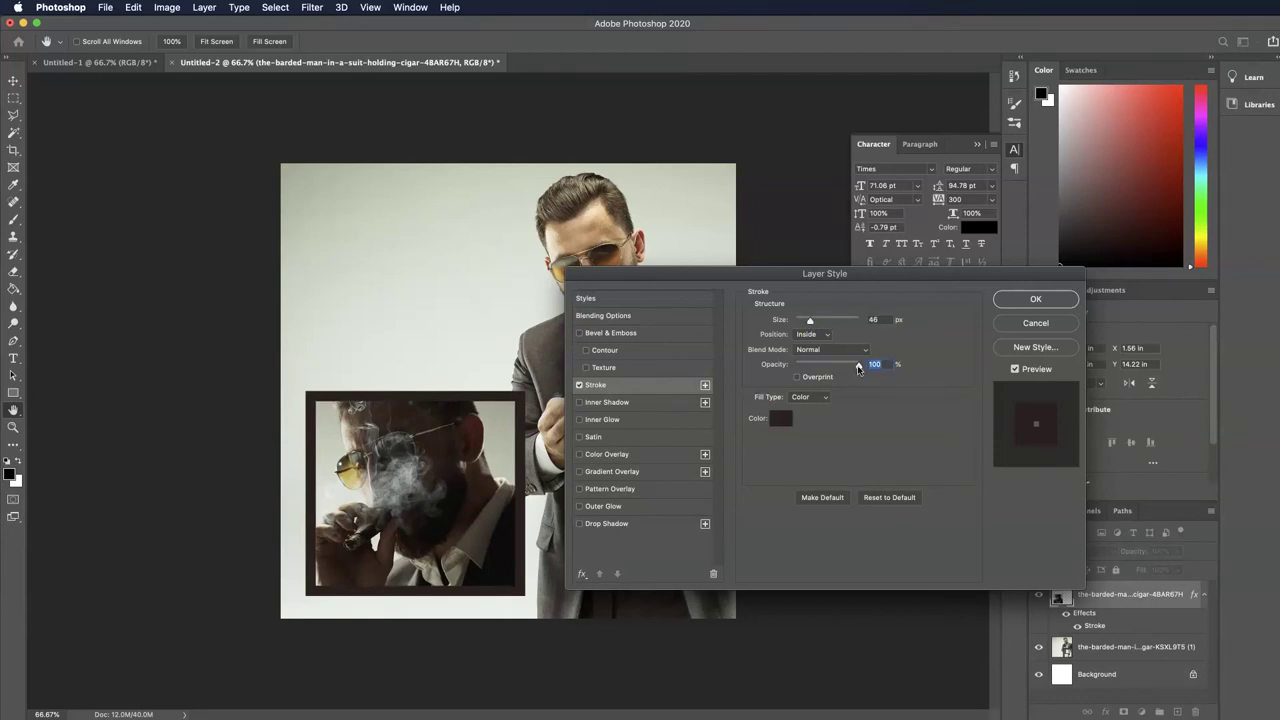
mouse_move(848, 368)
left_mouse_down()
mouse_move(830, 368)
mouse_move(868, 368)
left_mouse_up()
Add a drop shadow to the close-up with 52% opacity, 32 px distance, 16% spread and 51 px size, and deselect the layer.
left_click(579, 524)
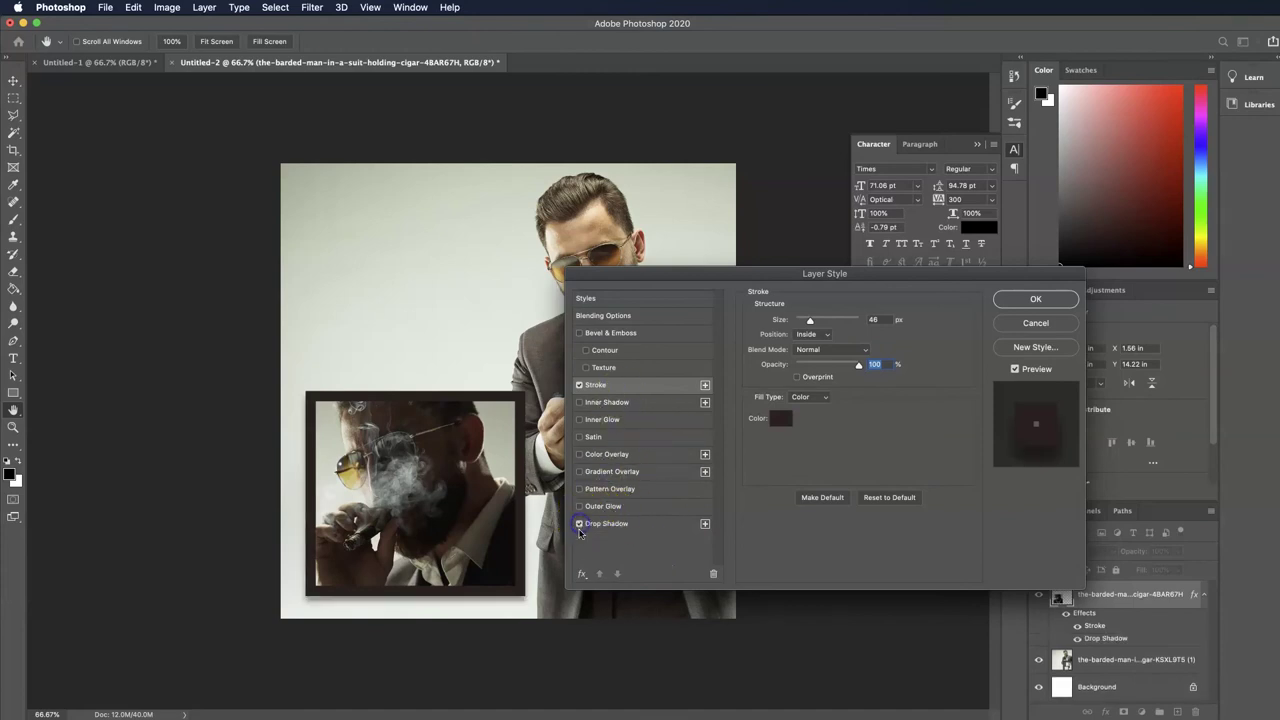
left_click(618, 524)
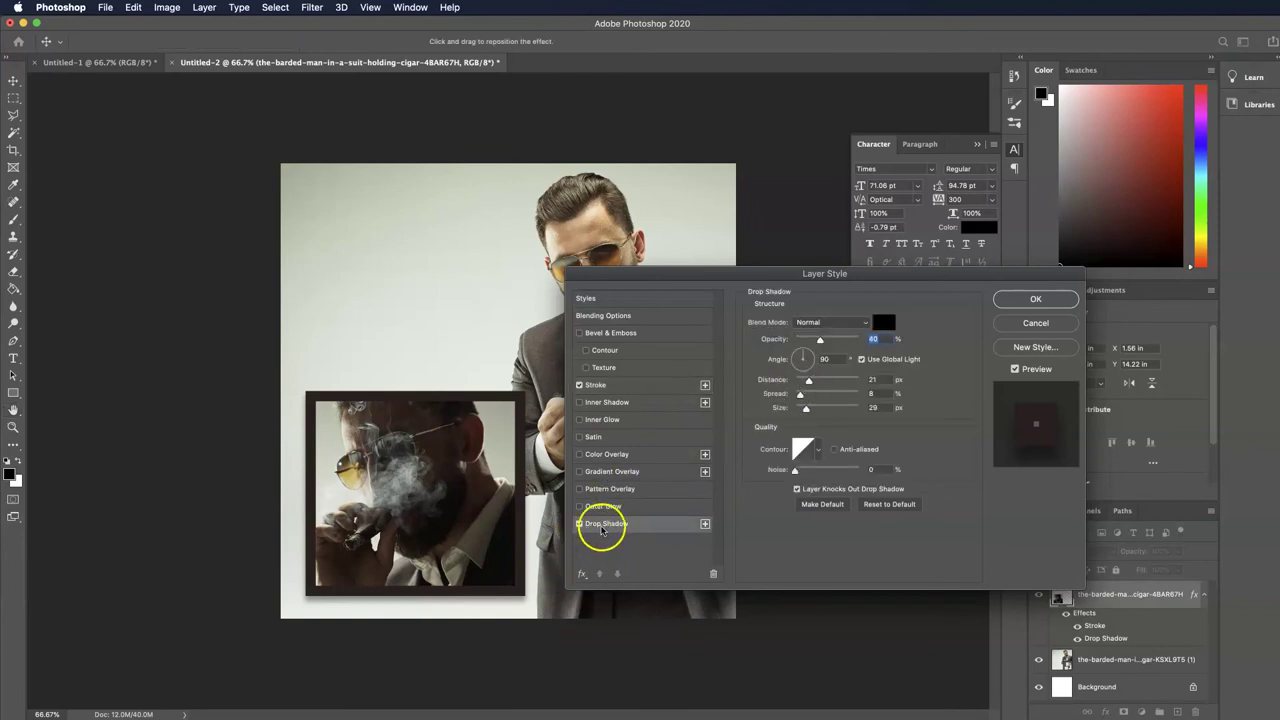
mouse_move(820, 340)
left_mouse_down()
mouse_move(853, 340)
mouse_move(805, 340)
mouse_move(816, 340)
left_mouse_up()
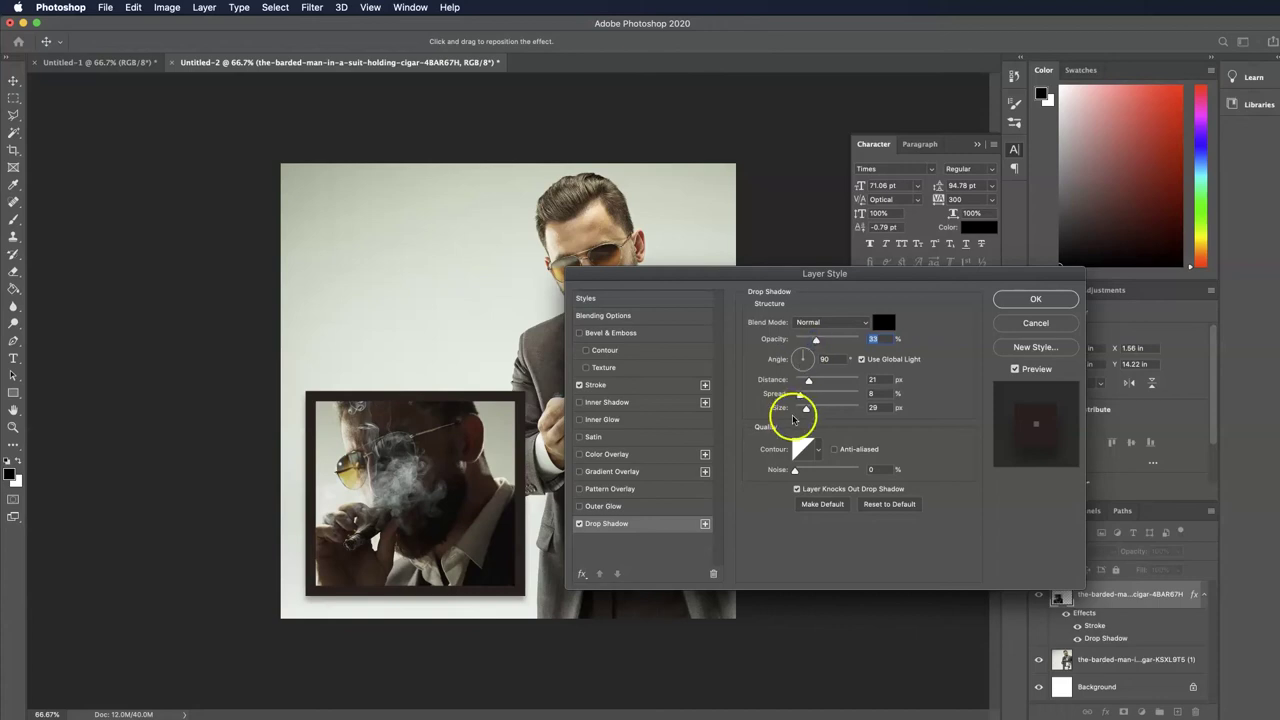
left_click_drag(805, 408, 817, 383)
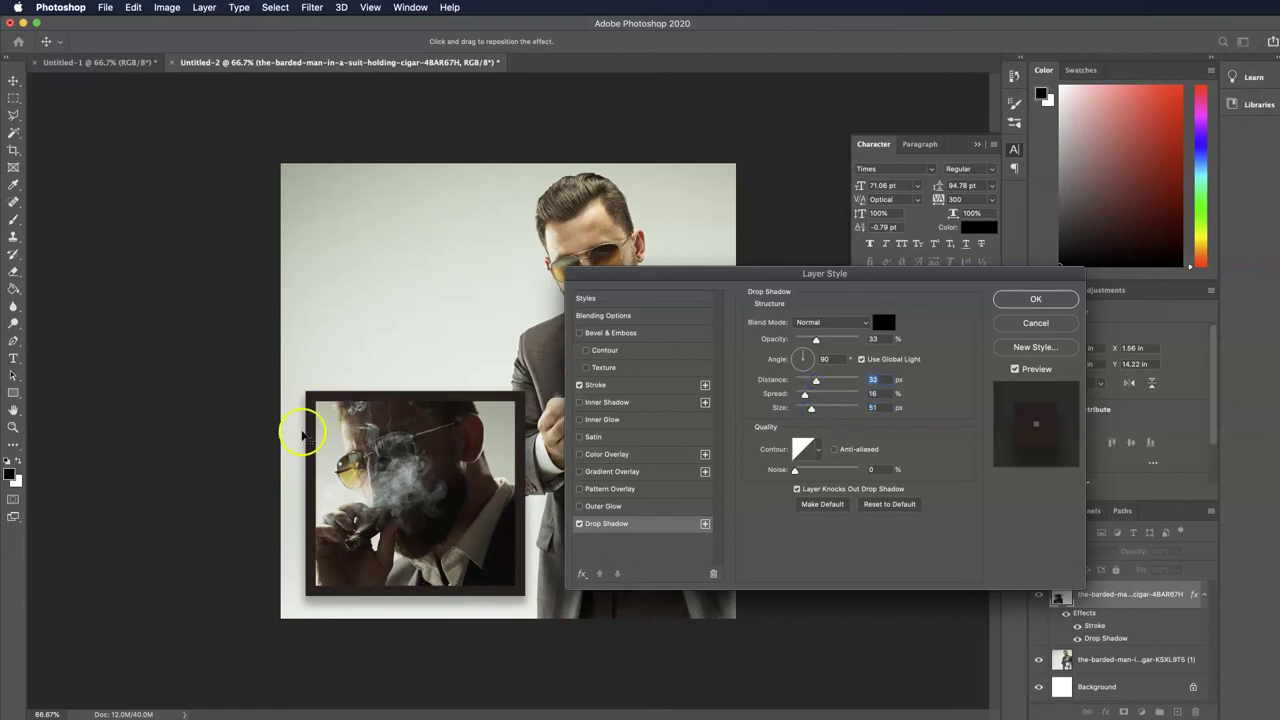
left_click_drag(817, 341, 828, 342)
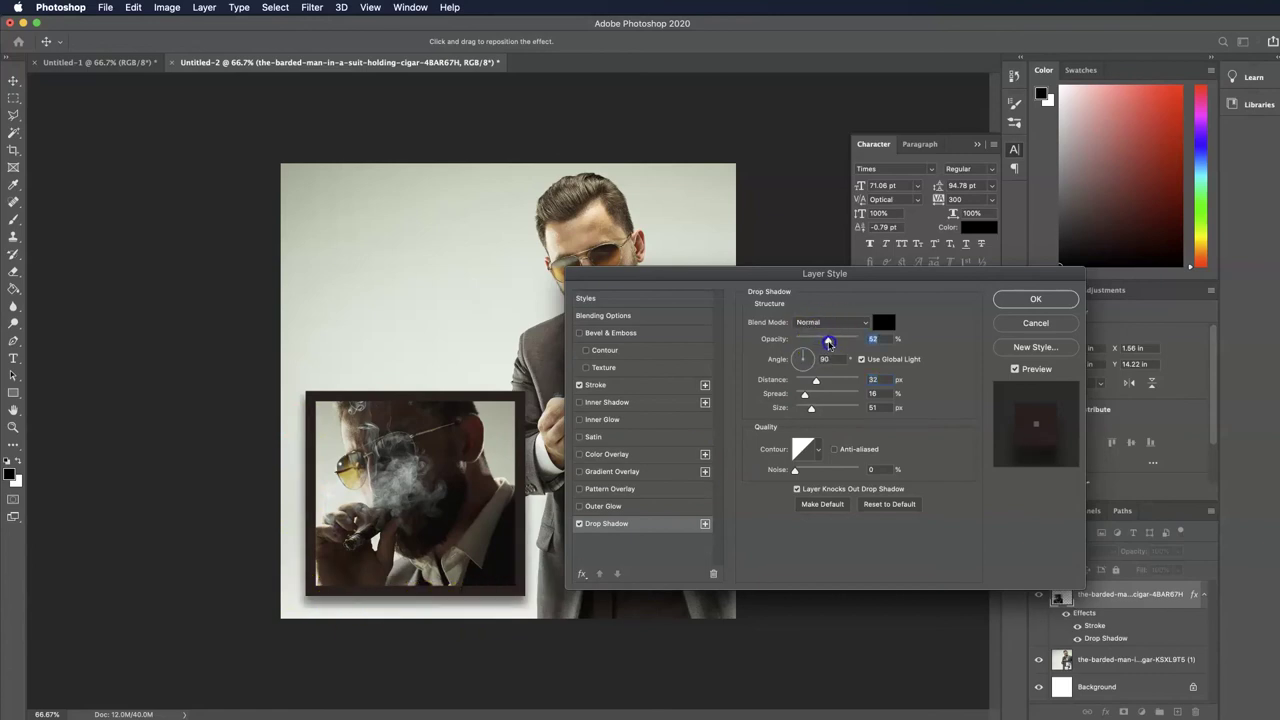
left_click(1048, 299)
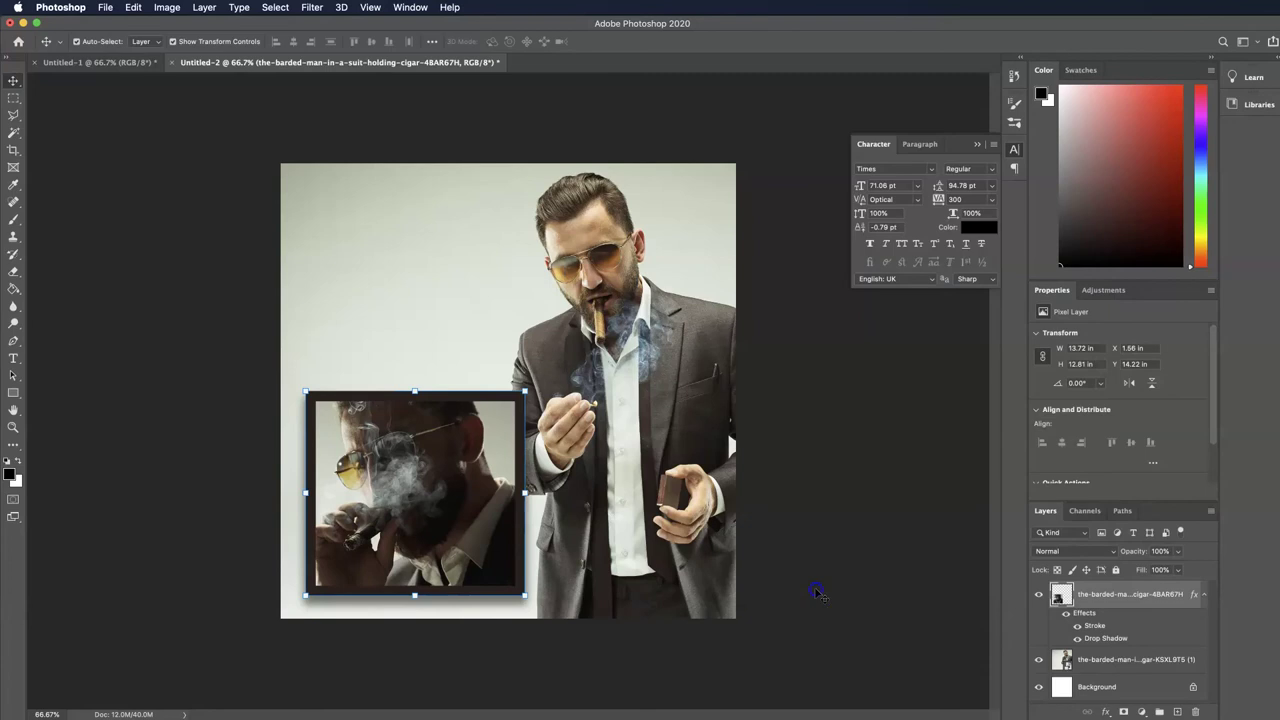
left_click(815, 592)
Place company-logo.png from the "social graphic" folder in the canvas's upper-left area and scale it down to about 63%.
key("super+Tab")
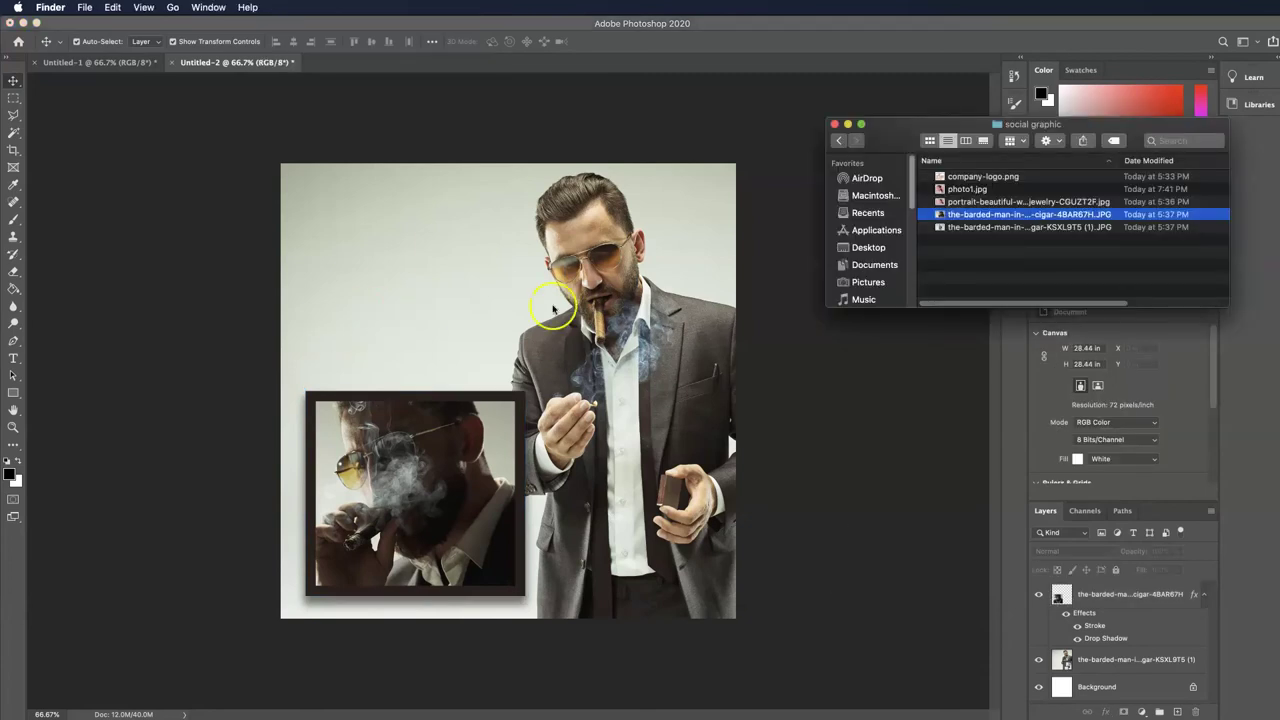
left_click_drag(975, 180, 386, 229)
left_click_drag(538, 402, 468, 288)
left_click_drag(556, 378, 470, 300)
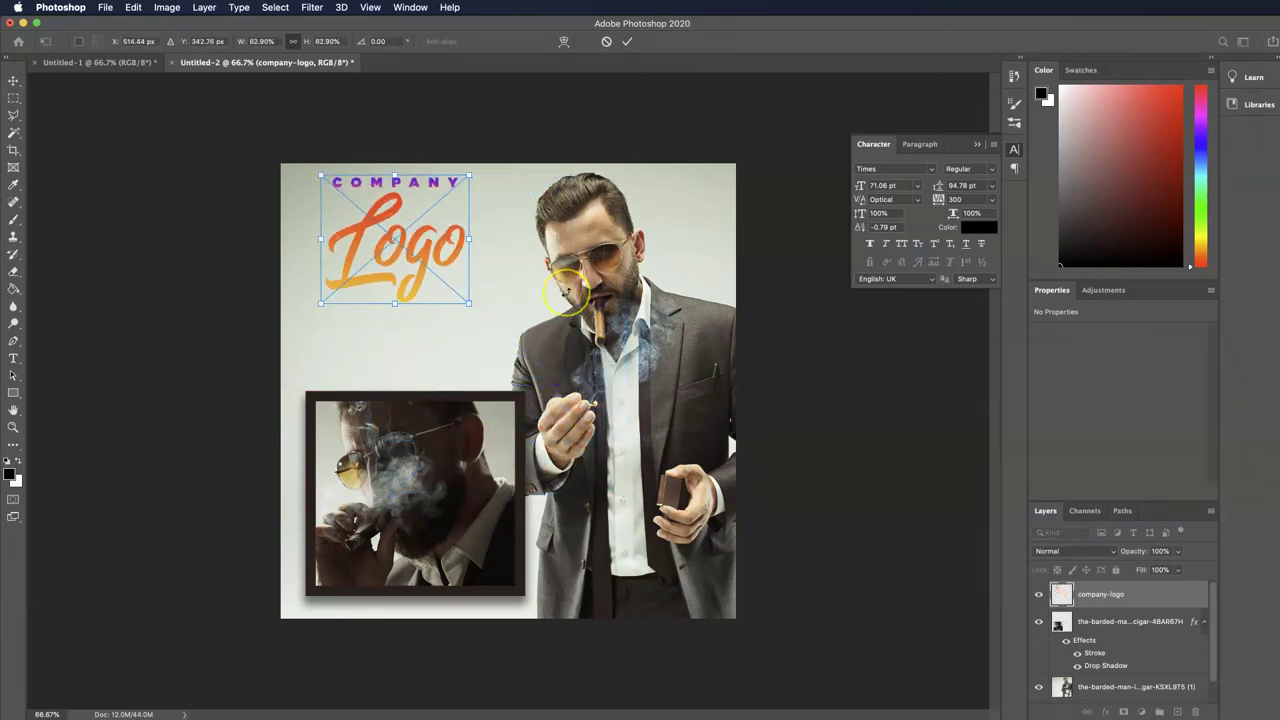
key("Return")
Recolor the company logo with a color overlay in the frame's dark brown #2b201f and scale it to about 35% in the canvas's upper-left corner.
right_click(1091, 600)
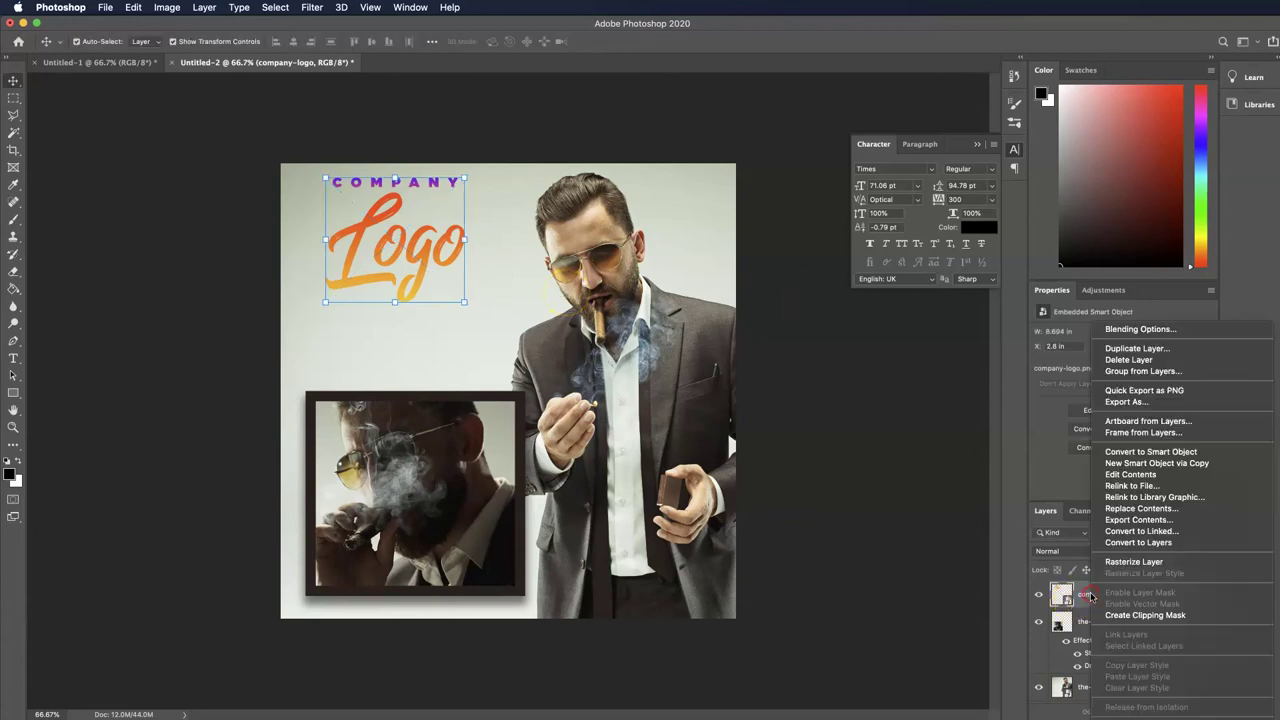
left_click(1155, 329)
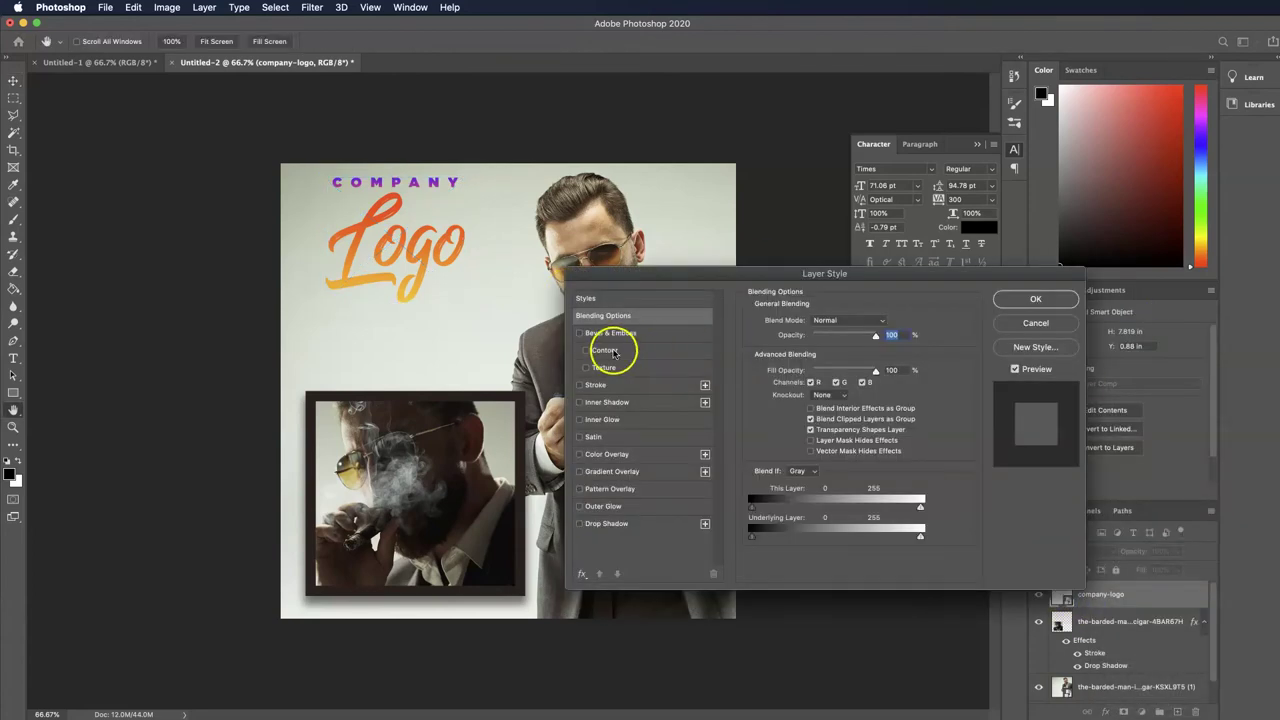
left_click(579, 454)
left_click(618, 454)
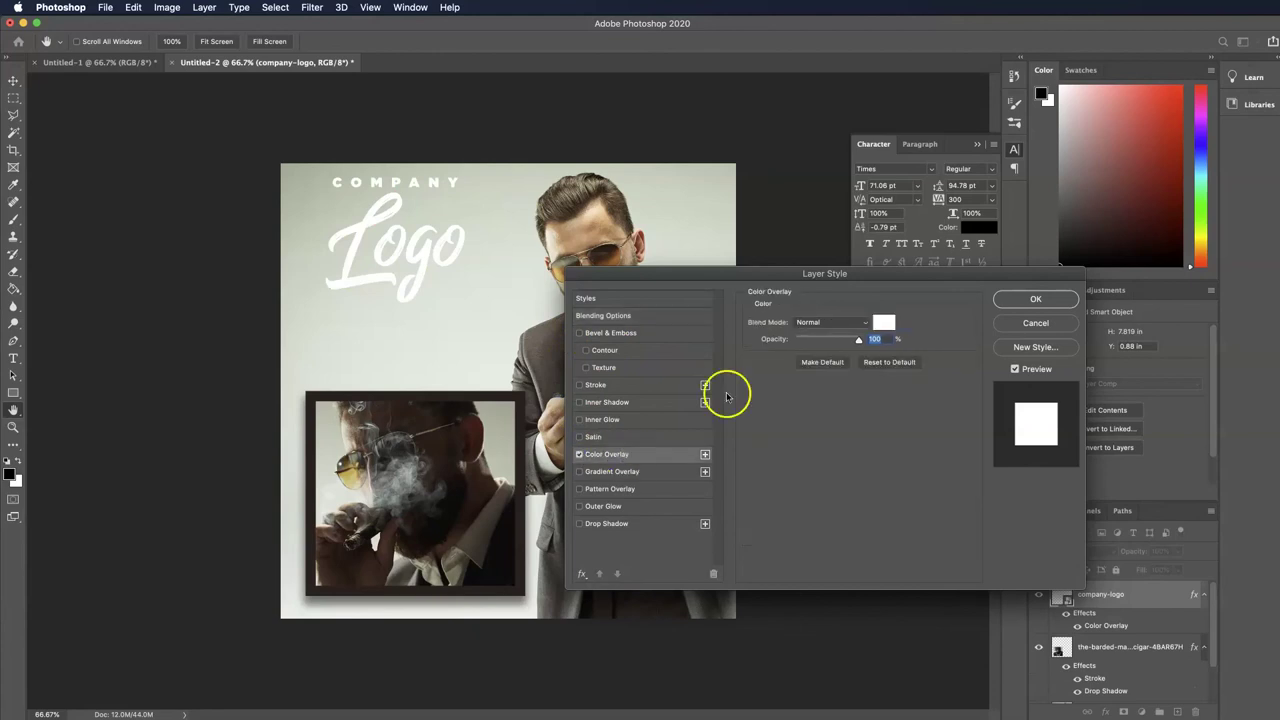
left_click(893, 322)
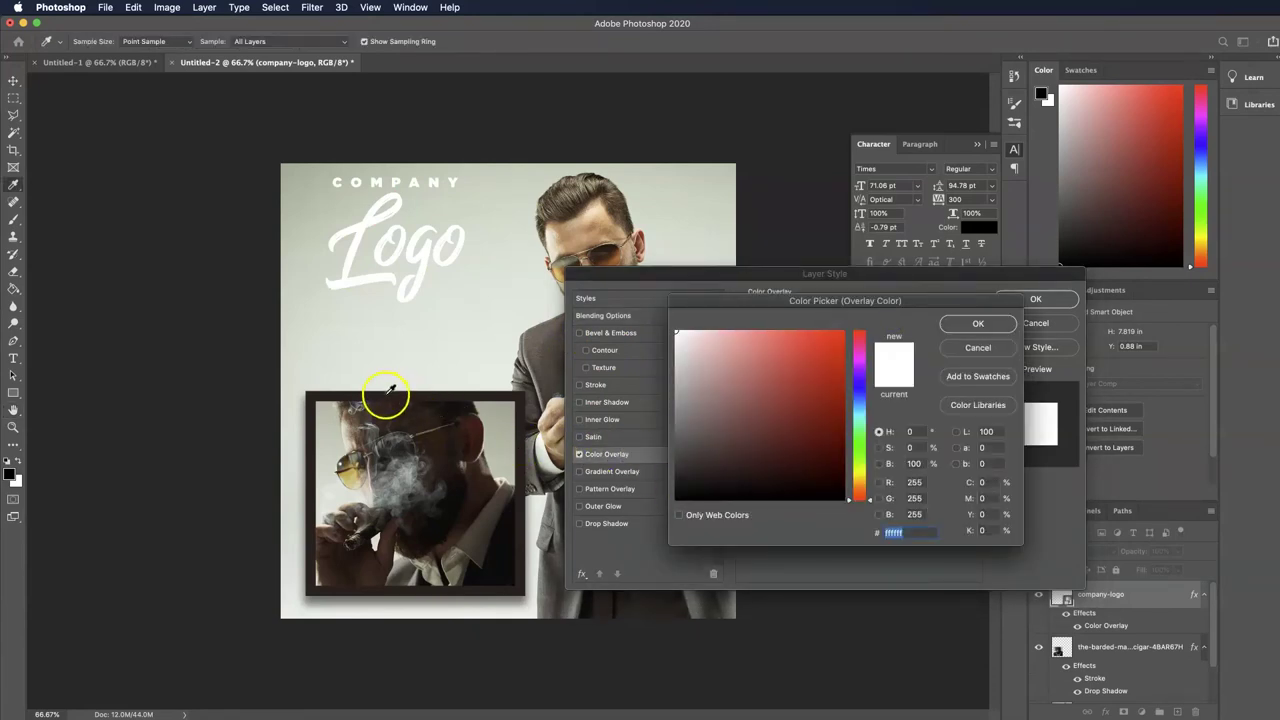
left_click(389, 392)
left_click(950, 325)
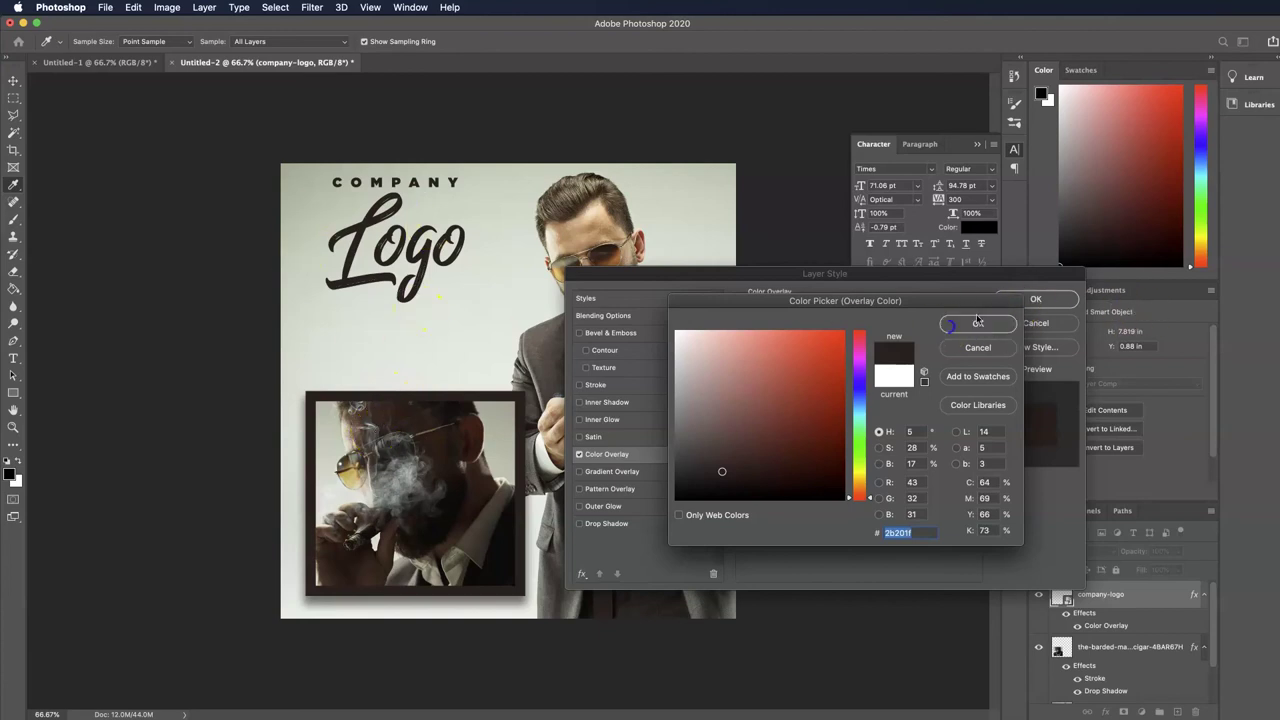
left_click(1036, 299)
left_click_drag(401, 178, 342, 210)
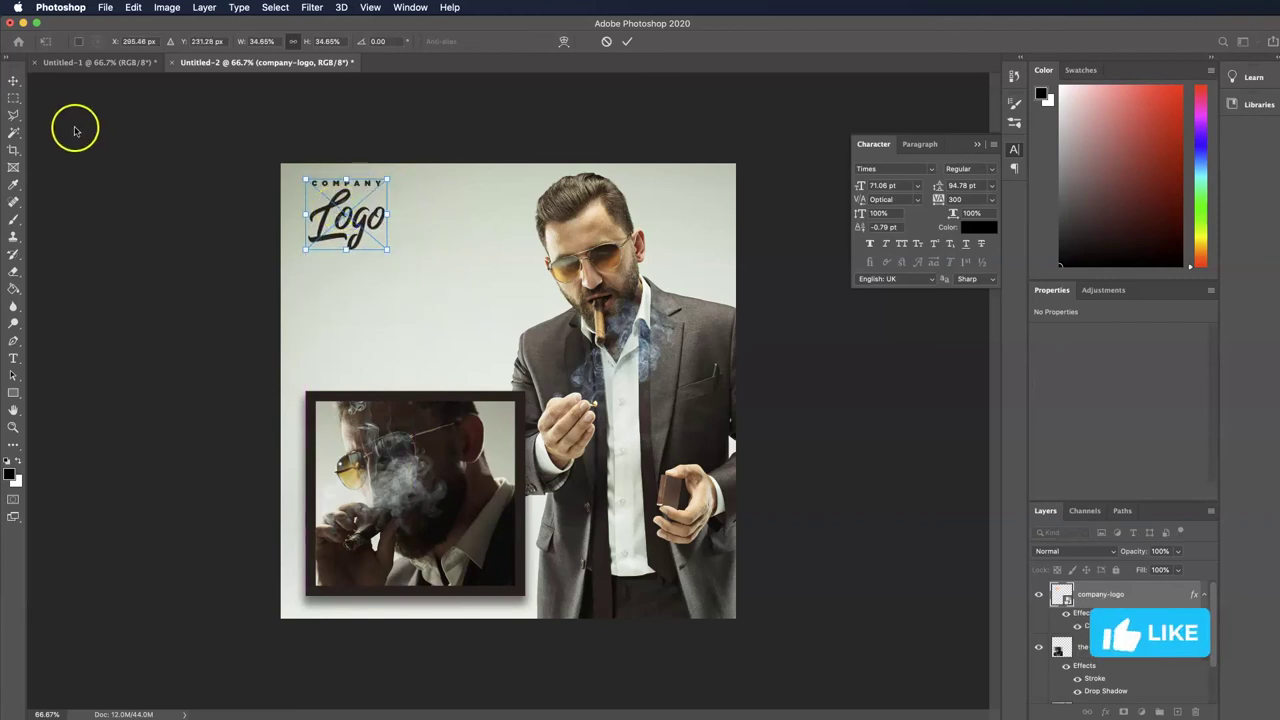
key("Return")
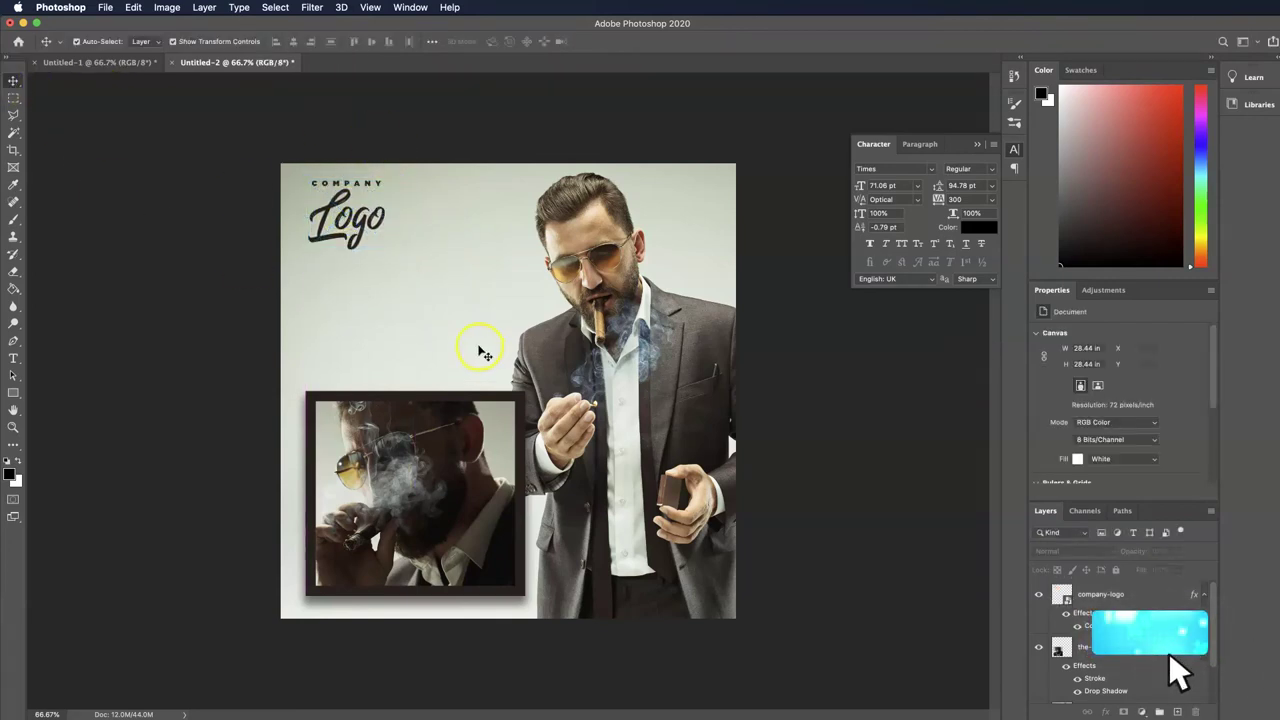
Add a paragraph text box between the logo and the framed close-up containing the heading SUCCESS.
left_click(13, 358)
left_click_drag(304, 267, 477, 310)
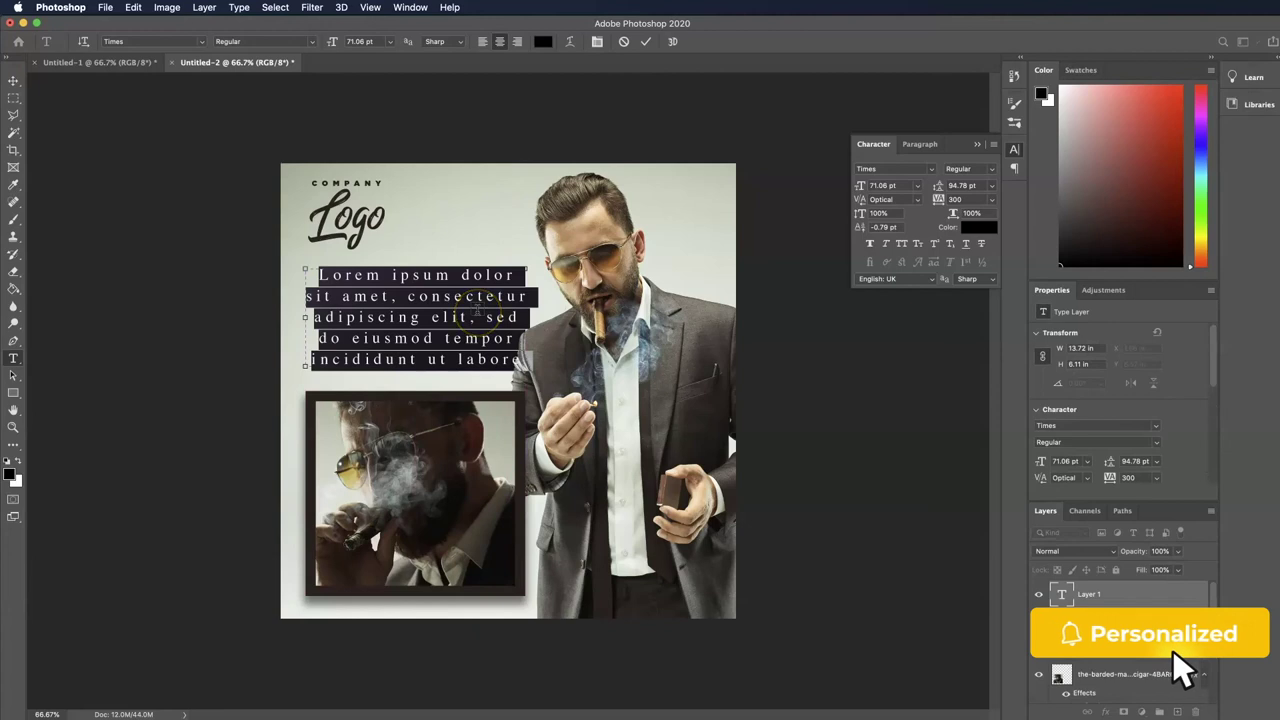
type("SUCESS")
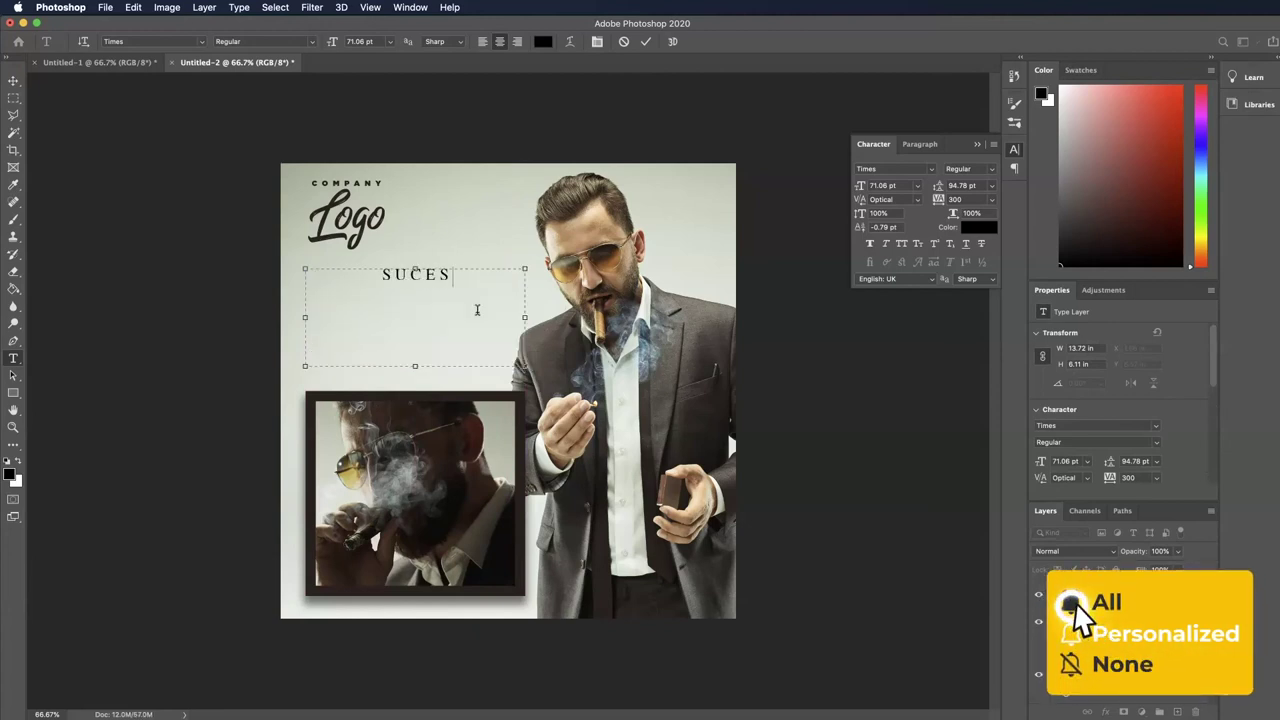
key("BackSpace")
key("BackSpace")
key("BackSpace")
type("CESS")
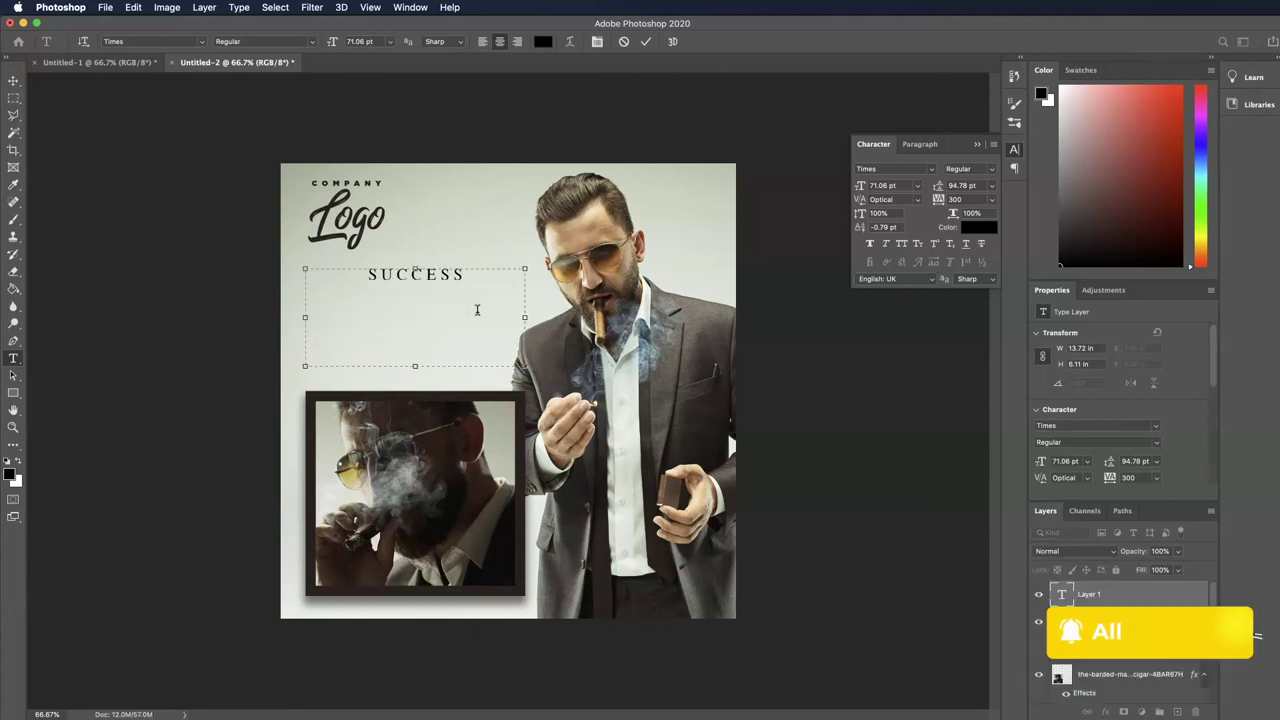
Set the SUCCESS heading to 136.06 pt Bold, shorten its text box to a single line, and deselect it.
double_click(470, 277)
left_click_drag(862, 184, 905, 183)
left_click(966, 168)
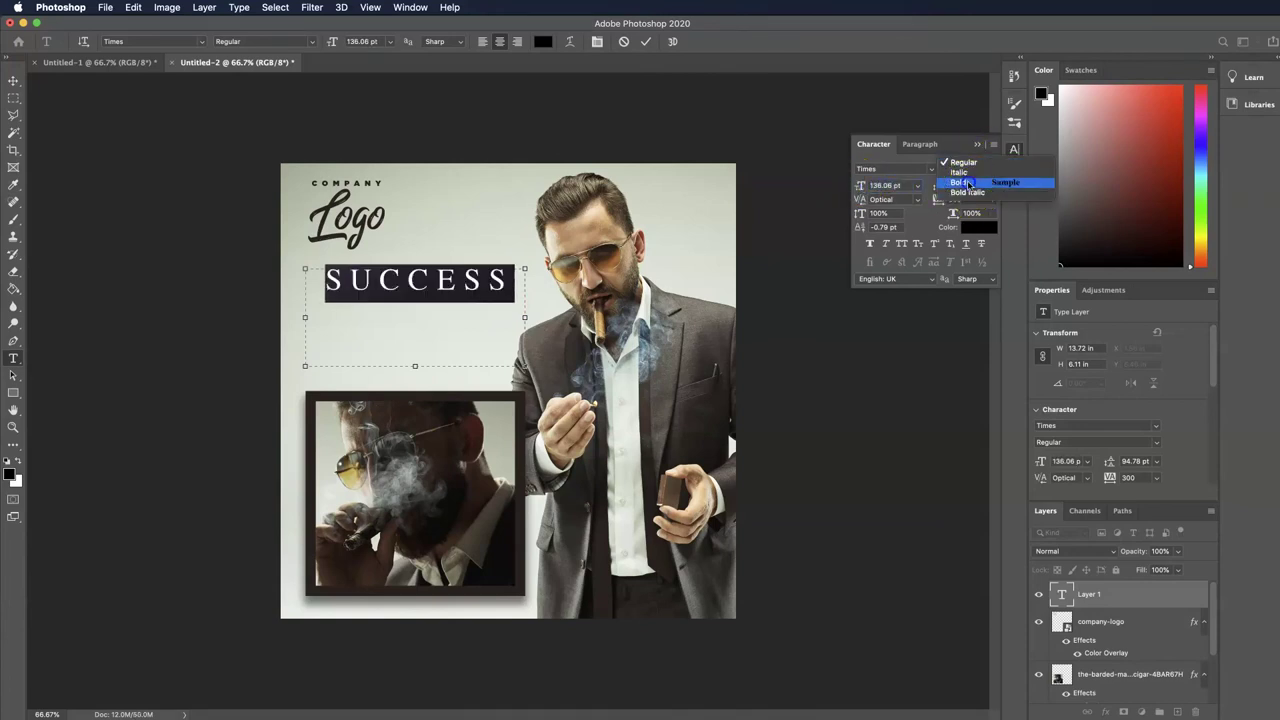
left_click(959, 182)
left_click_drag(411, 366, 410, 297)
left_click(14, 81)
left_click(198, 352)
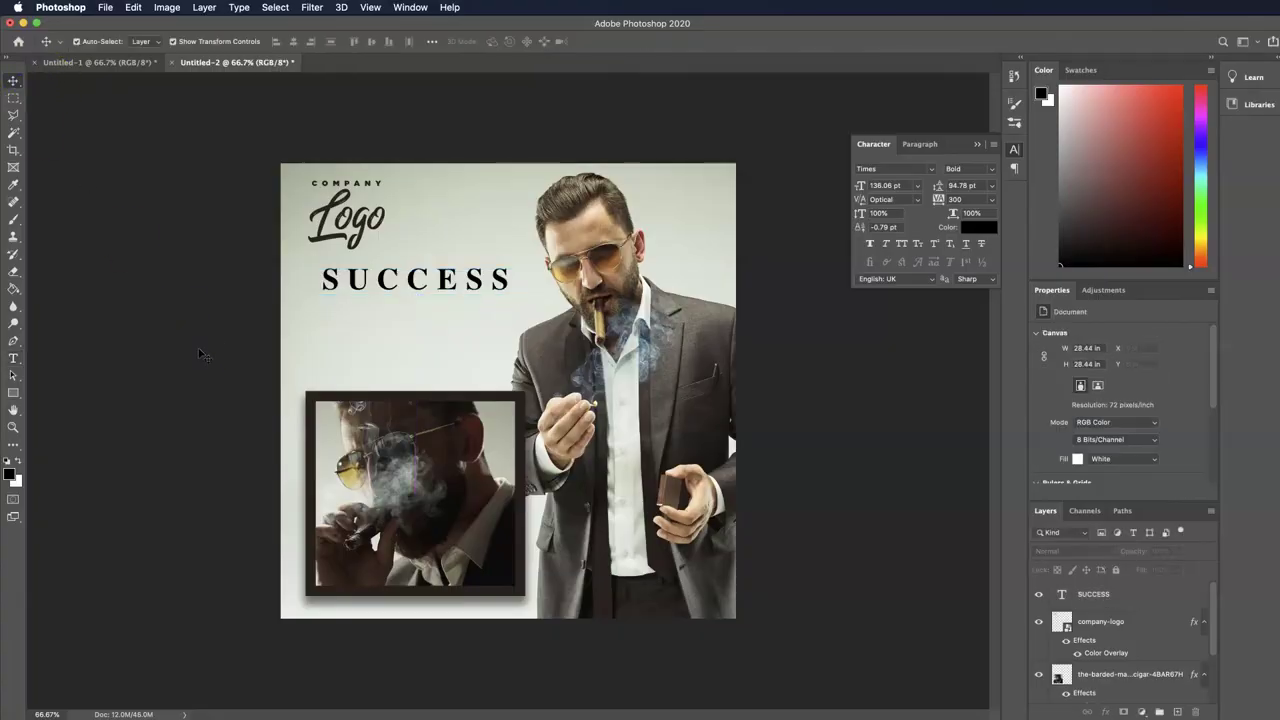
Switch to Chrome and copy the definition "the accomplishment of an aim or purpose." from the dictionary result for success.
key("super+Tab")
left_click(840, 566)
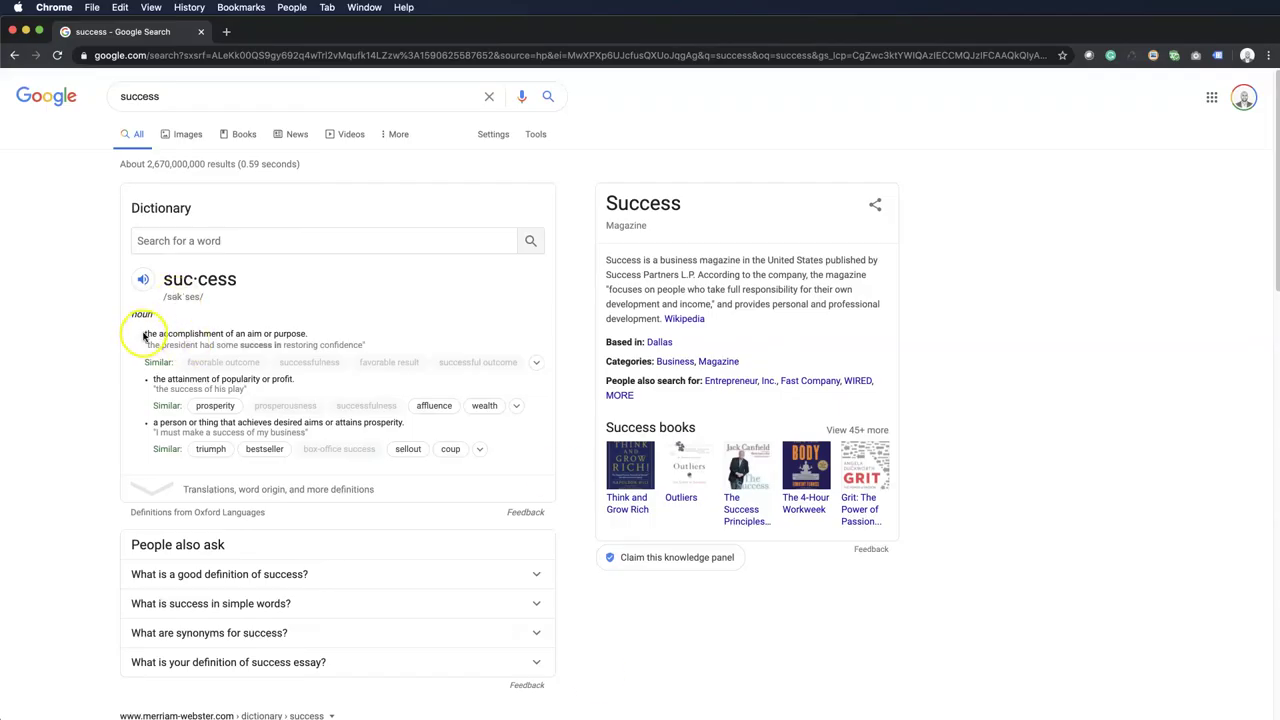
left_click_drag(143, 336, 306, 334)
key("super+c")
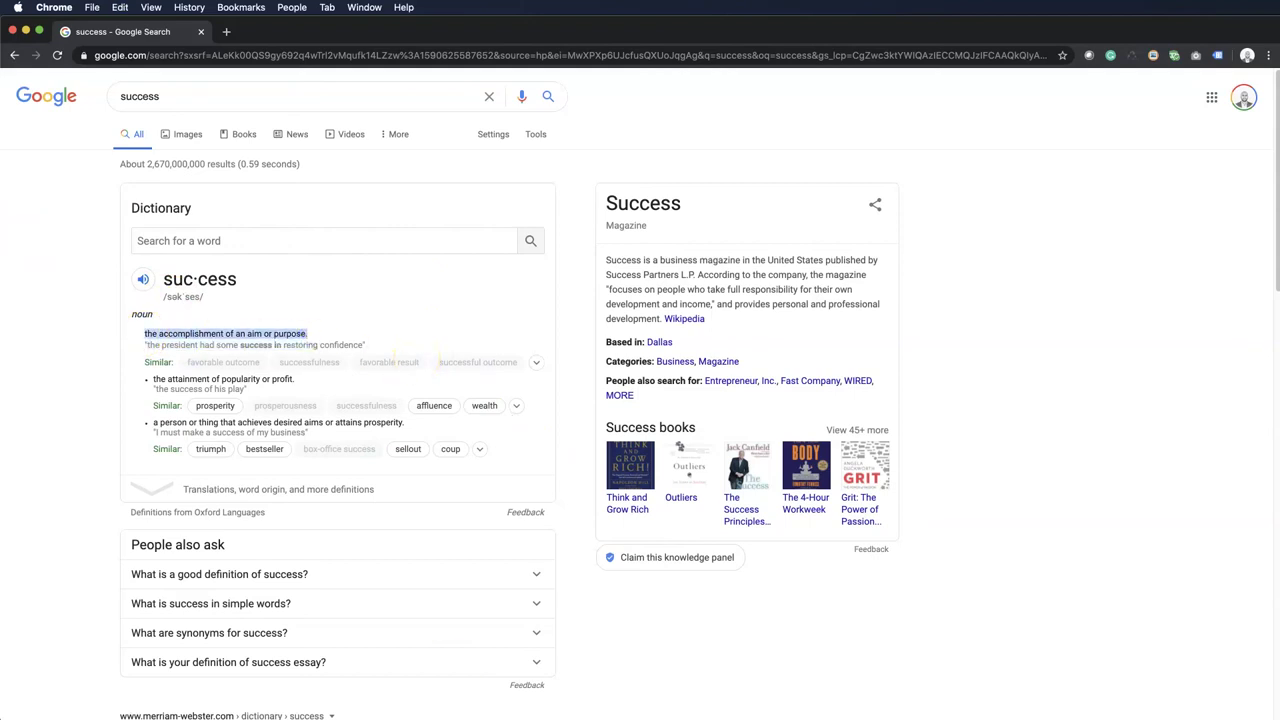
Return to Photoshop and paste the copied definition into a new text box about 13.25 by 3.92 in, directly below SUCCESS.
key("super+Tab")
left_click_drag(309, 307, 517, 340)
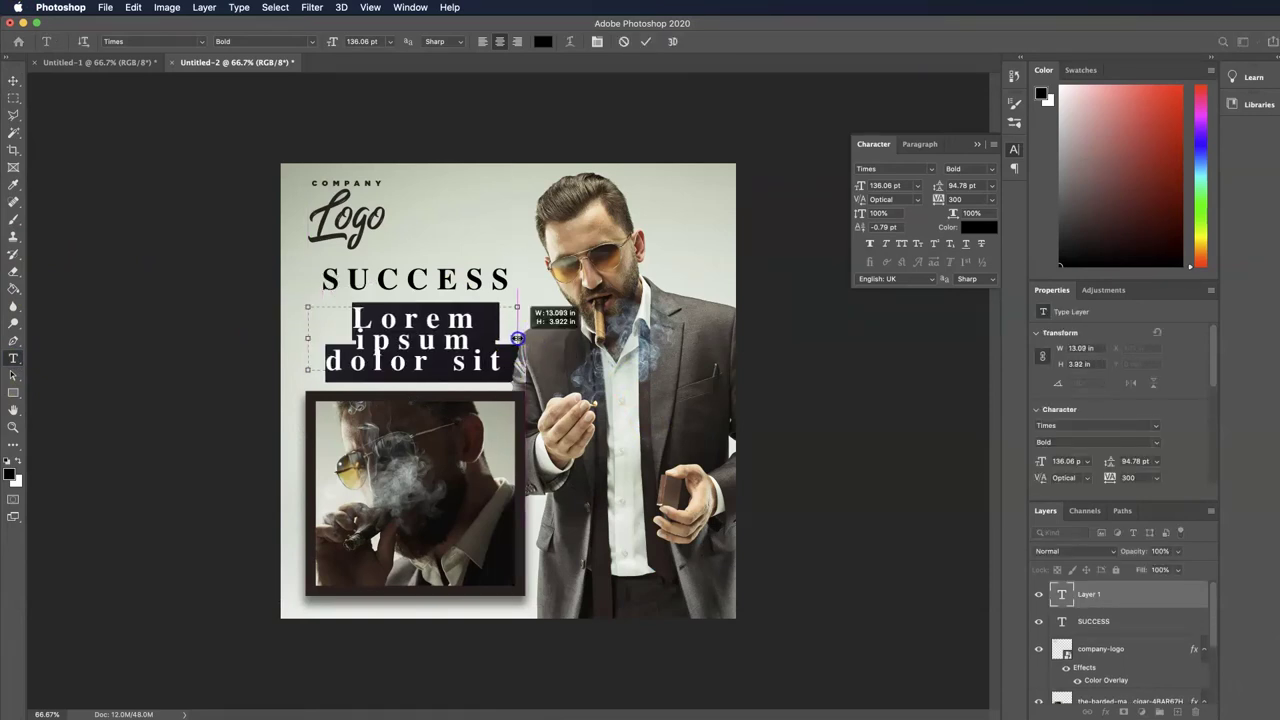
left_click(309, 337)
left_click_drag(308, 338, 305, 338)
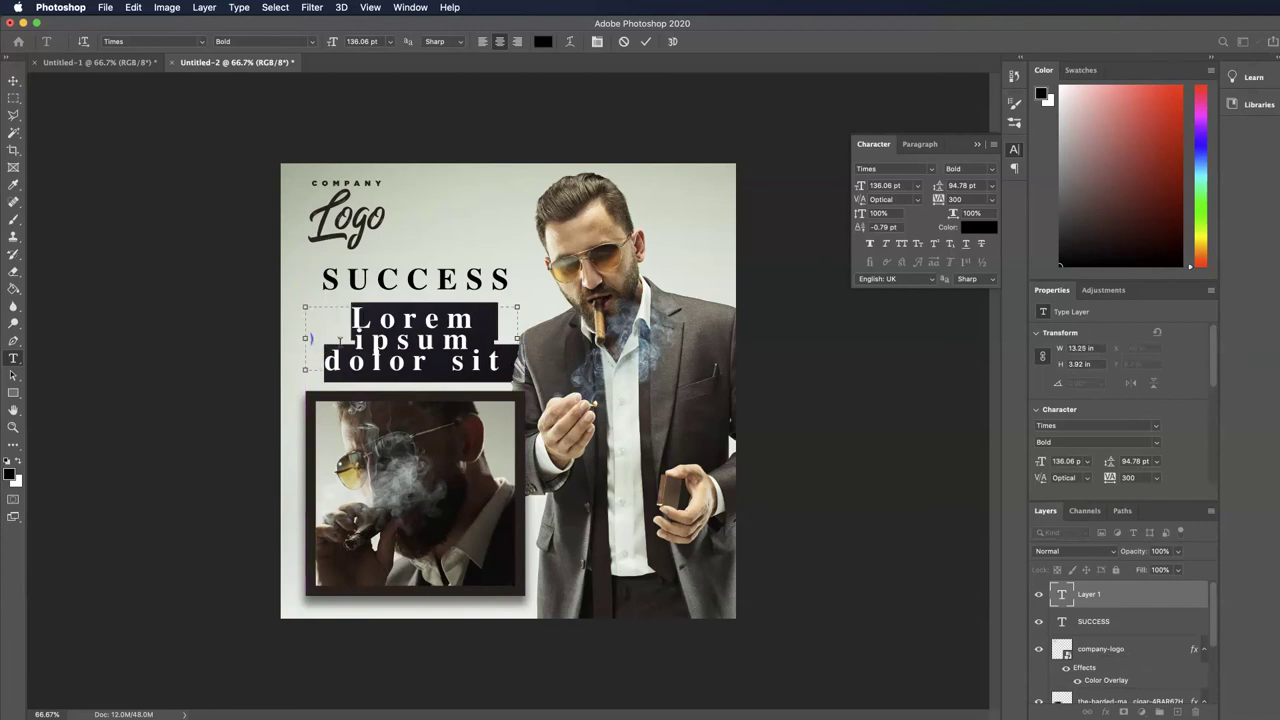
key("super+v")
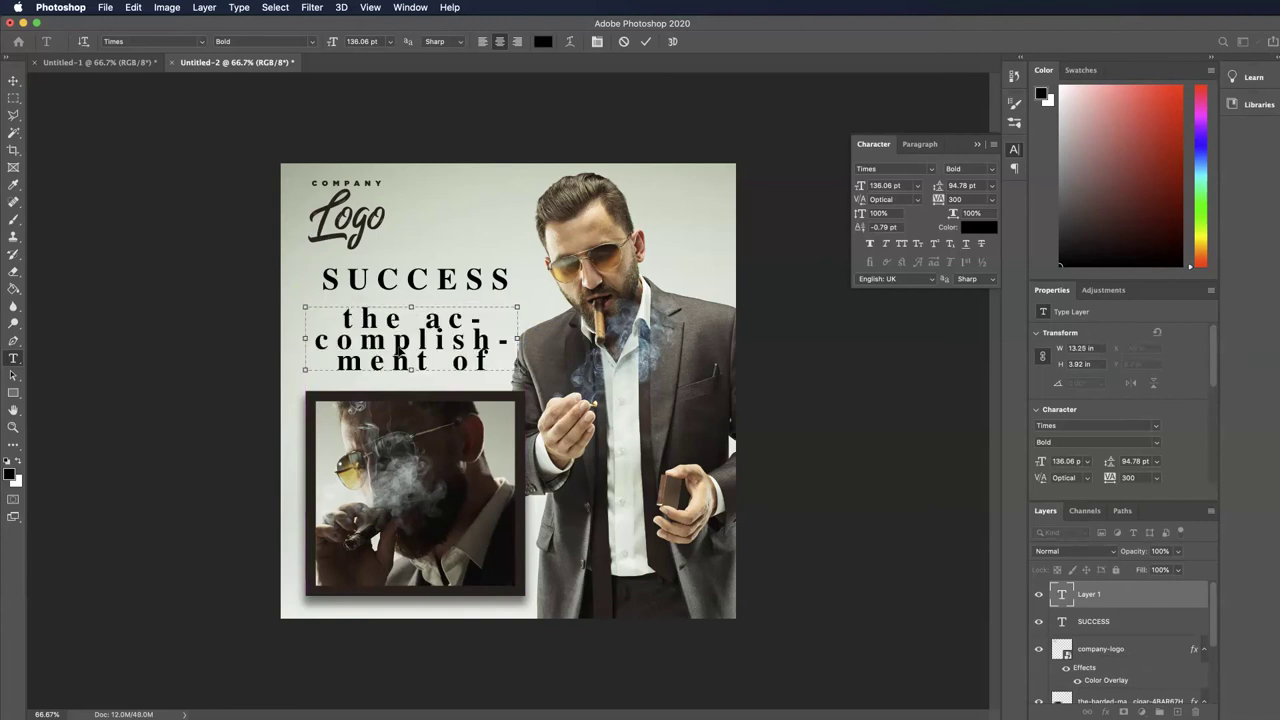
left_click(13, 80)
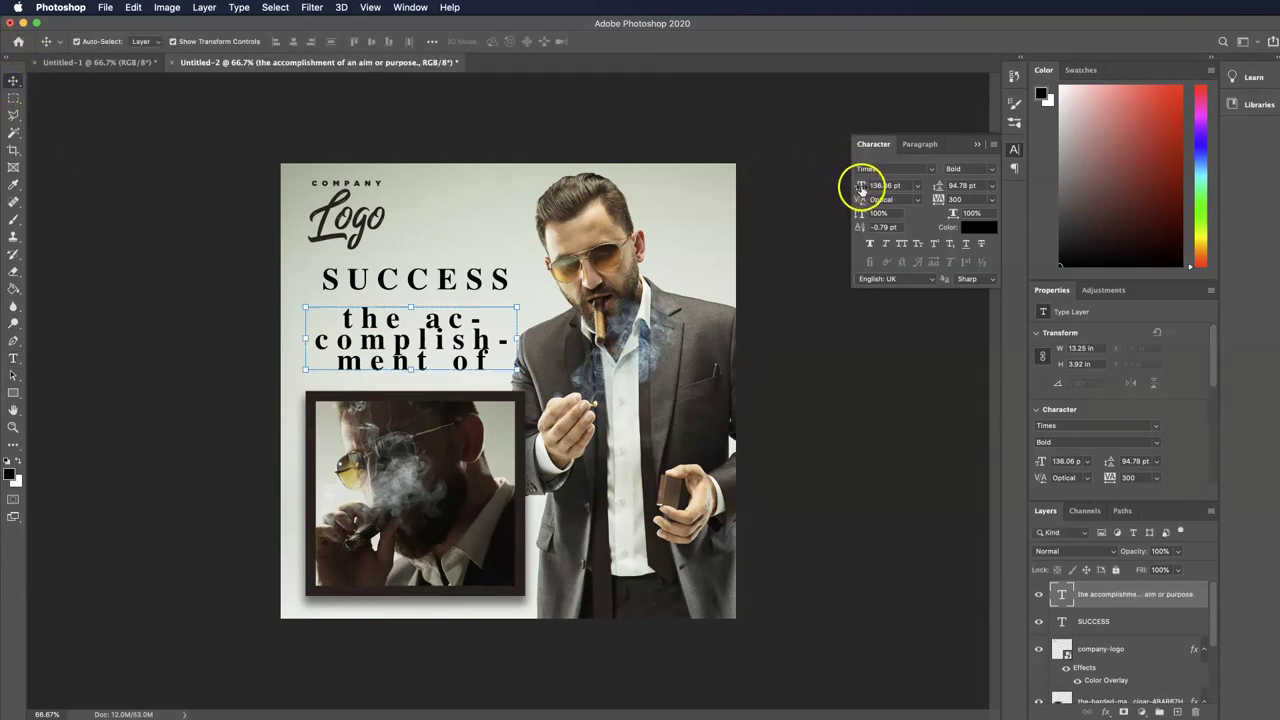
Reduce the definition text to 79.06 pt and set its tracking to 50.
left_click_drag(840, 185, 860, 186)
left_click(991, 199)
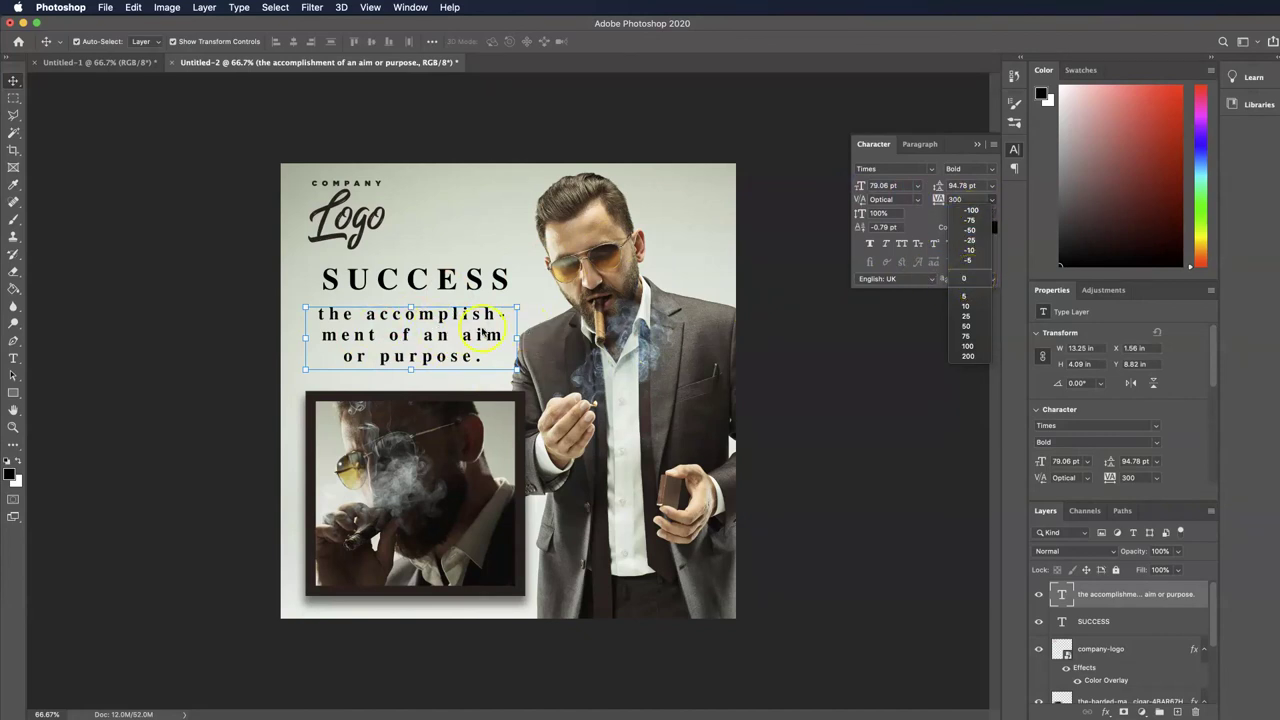
left_click(938, 203)
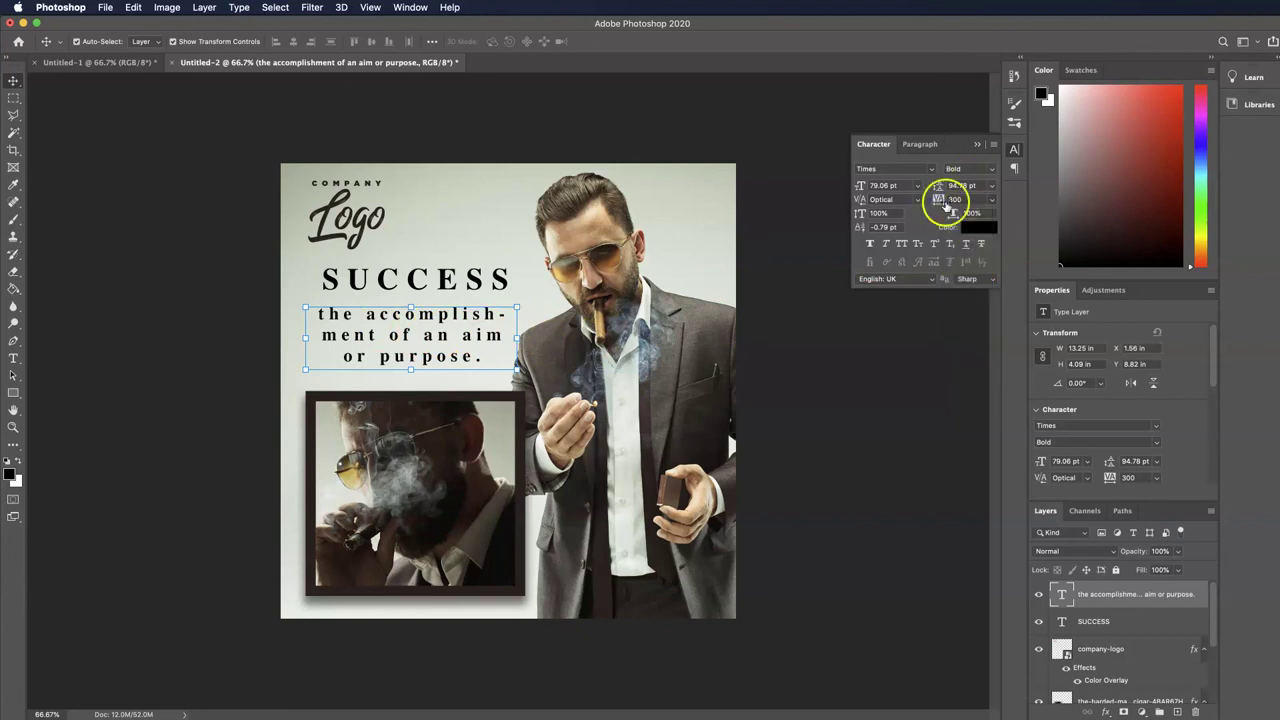
left_click(988, 200)
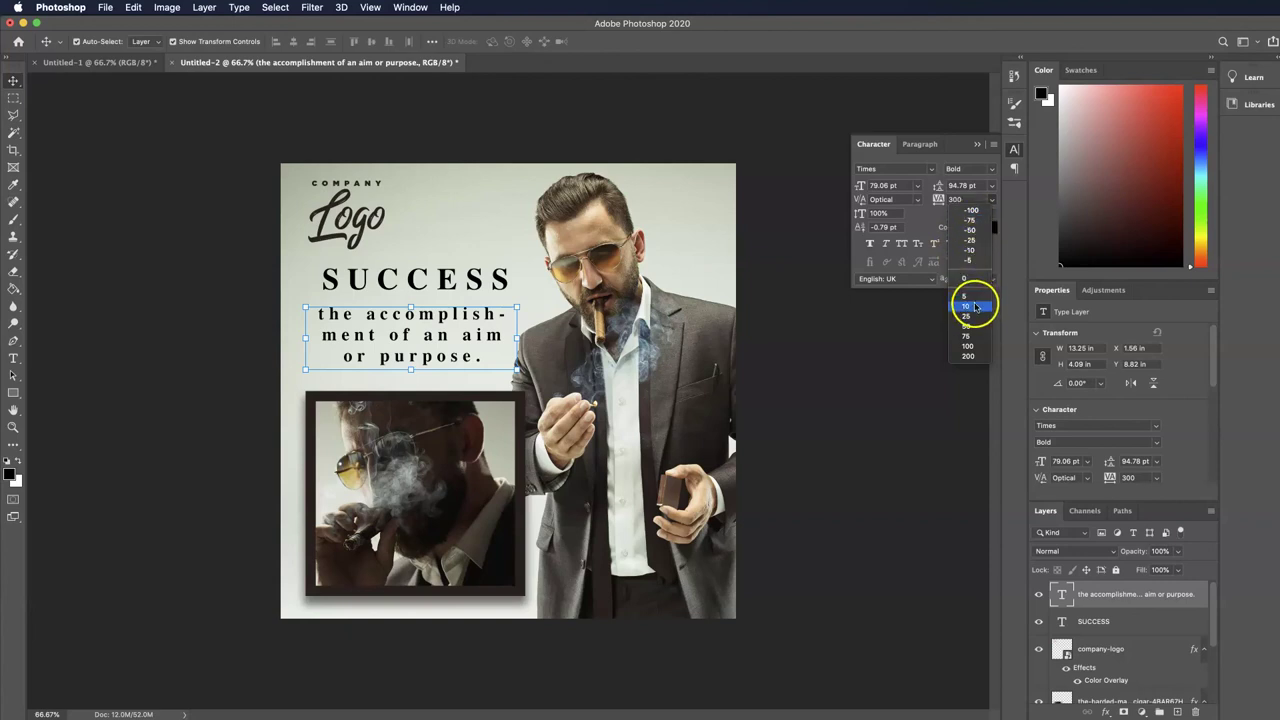
left_click(940, 323)
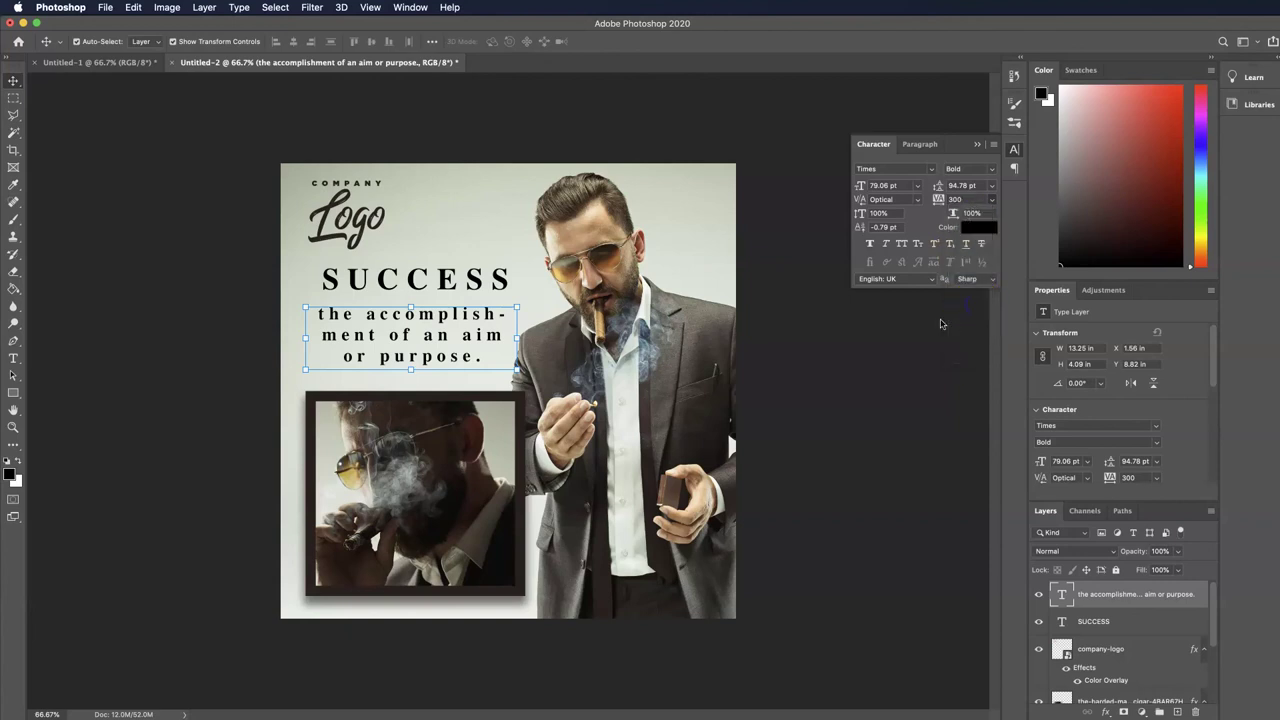
left_click(990, 199)
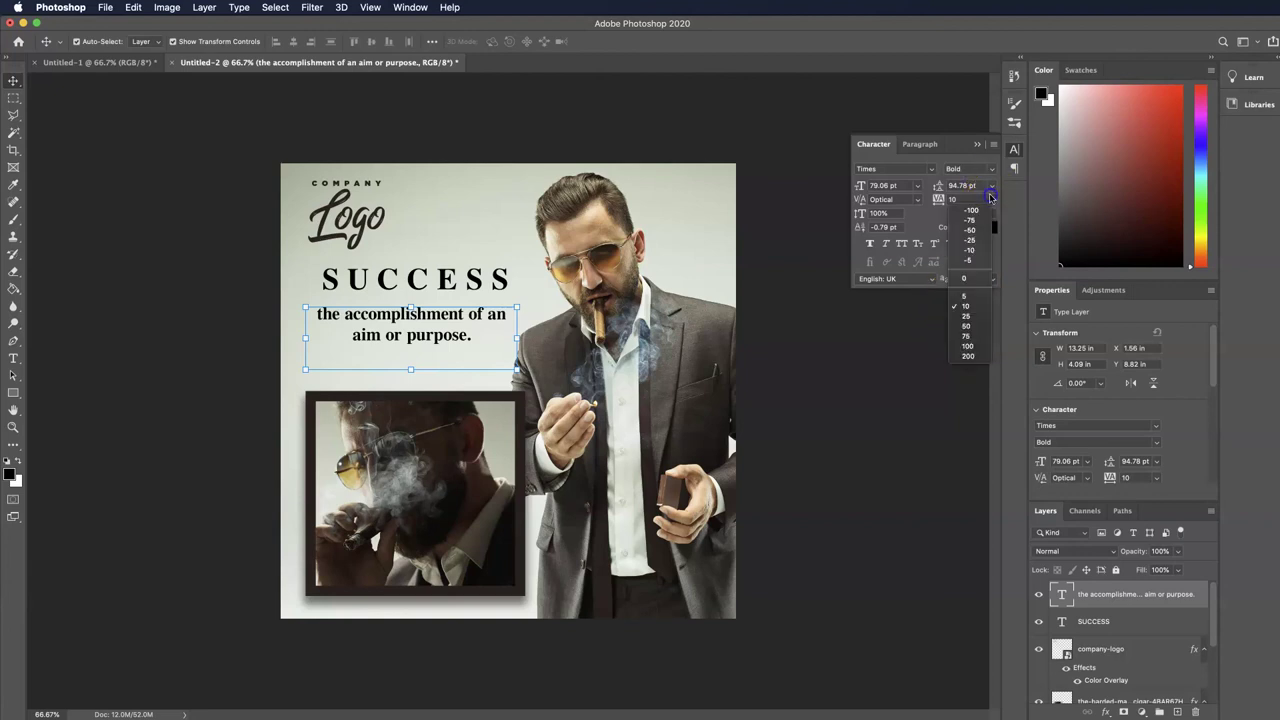
left_click(972, 326)
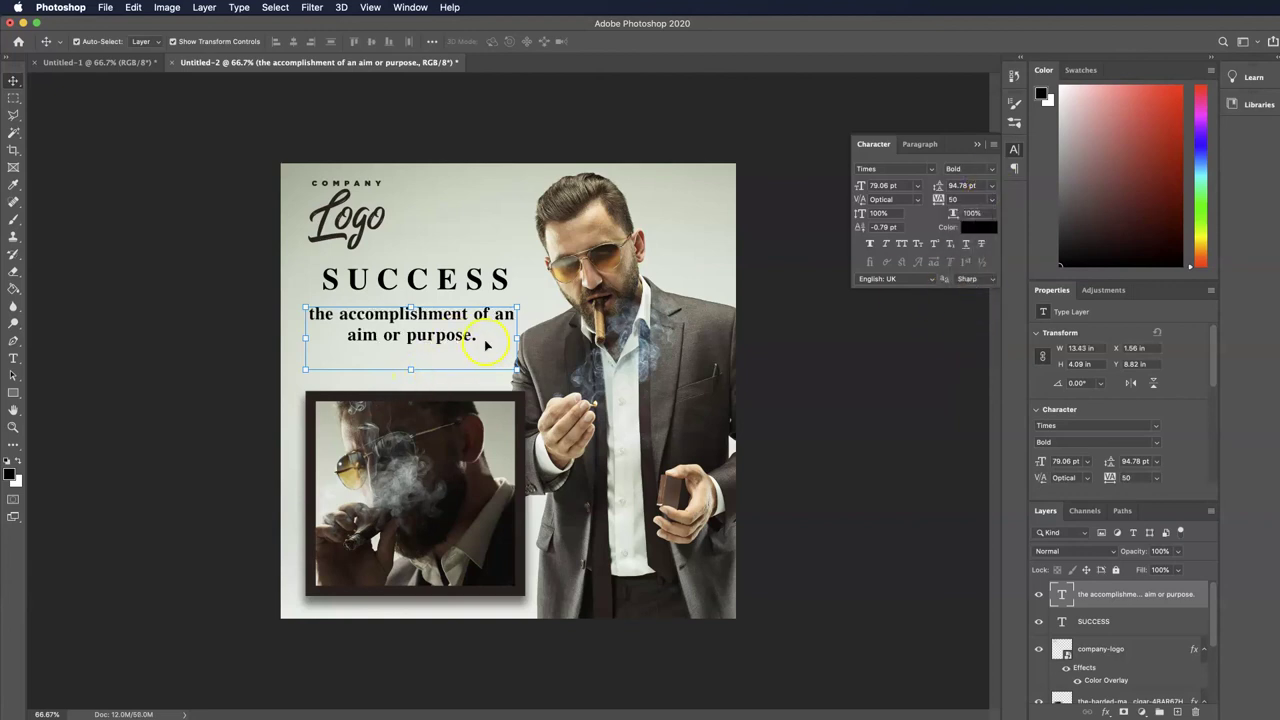
Change the definition text to the Regular style and enlarge it to 88.06 pt.
left_click(986, 169)
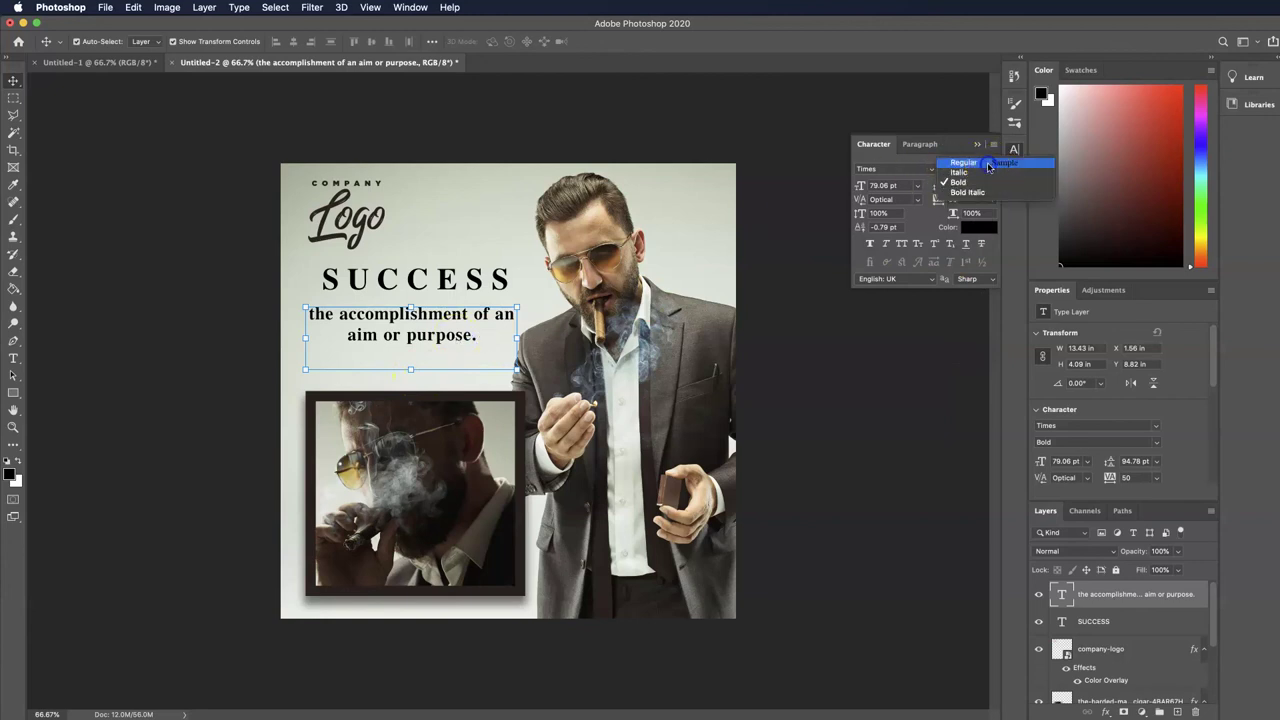
left_click(963, 162)
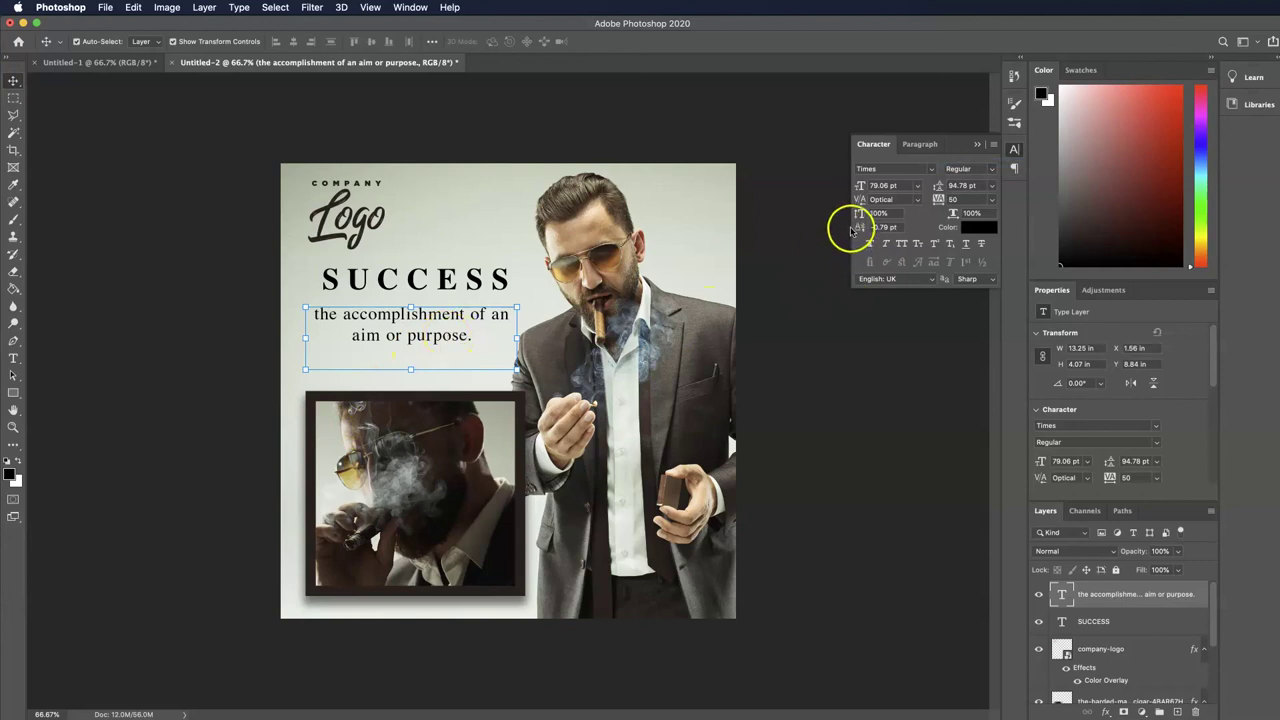
left_click_drag(855, 186, 865, 187)
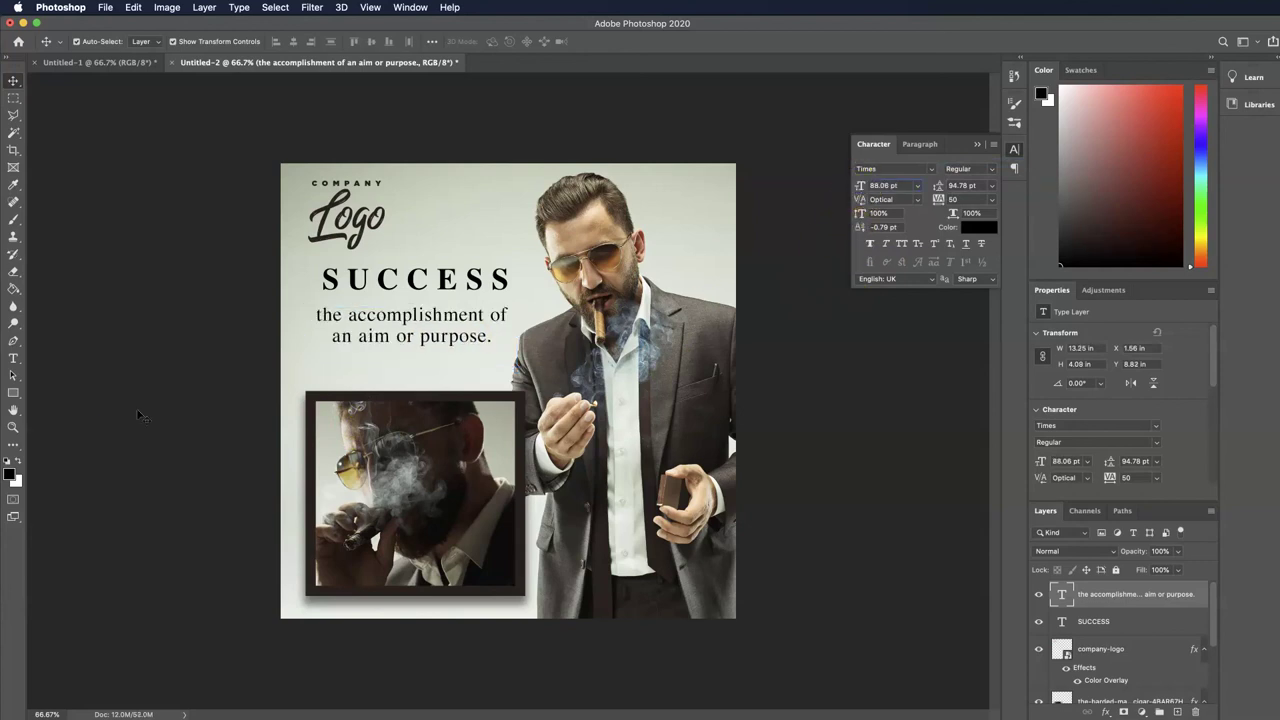
Nudge the definition text straight down to widen the gap below the SUCCESS heading.
key("Down")
key("Down")
key("Down")
key("Down")
key("Down")
key("Down")
key("Down")
key("Down")
key("Down")
key("Down")
key("Down")
key("Down")
key("Down")
key("Down")
key("Down")
key("Down")
key("Down")
key("Down")
key("Down")
key("Down")
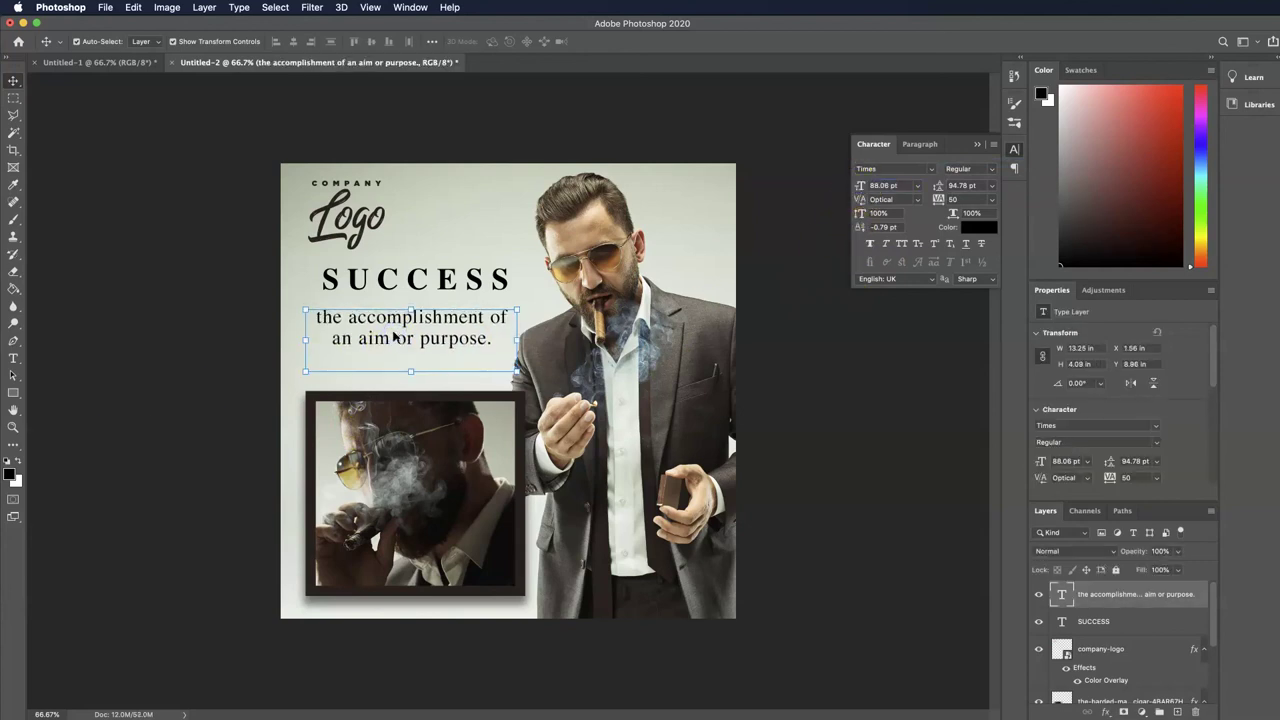
Nudge the SUCCESS heading down until it sits closely above the definition text.
left_click(414, 281)
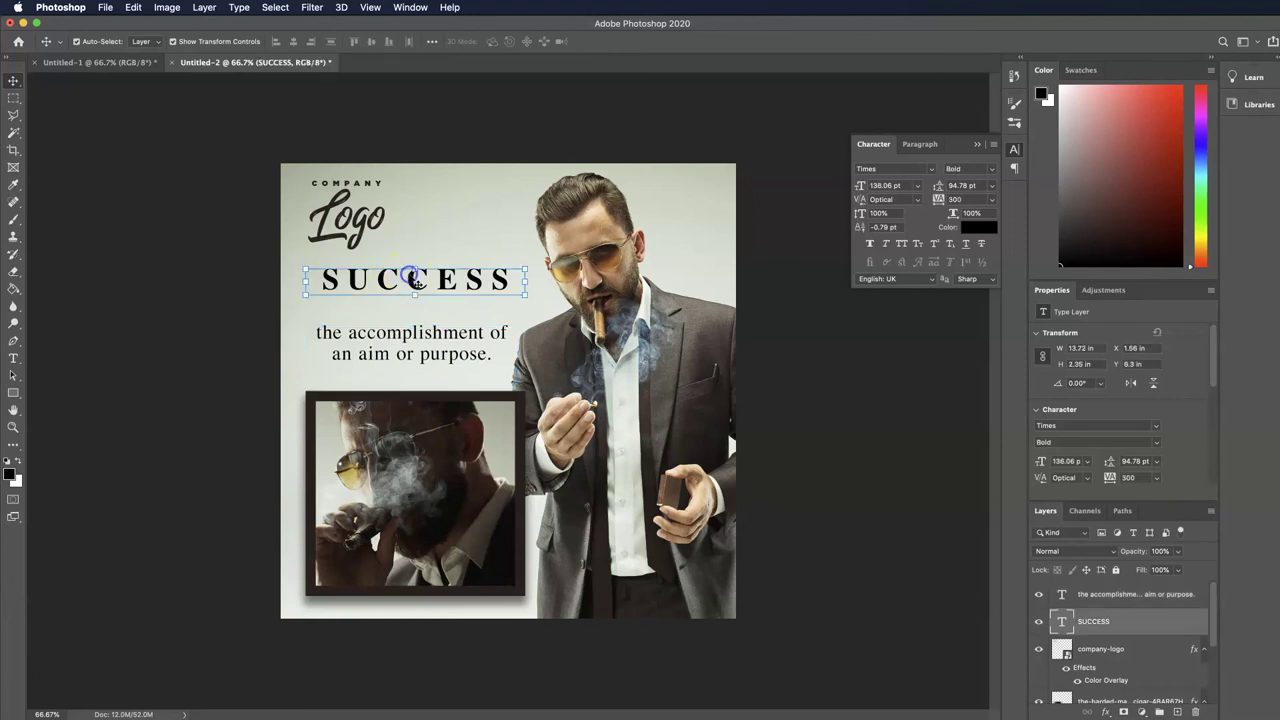
key("Down")
key("Down")
key("Down")
key("Down")
key("Down")
key("Down")
key("Down")
key("Down")
key("Down")
key("Down")
key("Down")
key("Down")
key("Down")
key("Down")
key("Down")
key("Down")
key("Down")
key("Down")
key("Down")
key("Down")
key("Down")
key("Down")
key("Down")
key("Down")
key("Down")
key("Down")
key("Down")
key("Down")
key("Down")
key("Down")
key("Down")
key("Down")
key("Down")
key("Down")
key("Down")
key("Down")
key("Down")
key("Down")
key("Down")
key("Down")
Move the SUCCESS heading and the definition text up together to just below the company logo, and deselect them.
left_click(426, 361, "shift")
key("Up")
key("Up")
key("Up")
key("Up")
key("Up")
key("Up")
key("Up")
key("Up")
key("Up")
key("Up")
key("Up")
key("Up")
key("Up")
key("Up")
key("Up")
key("Up")
key("Up")
key("Up")
key("Up")
key("Up")
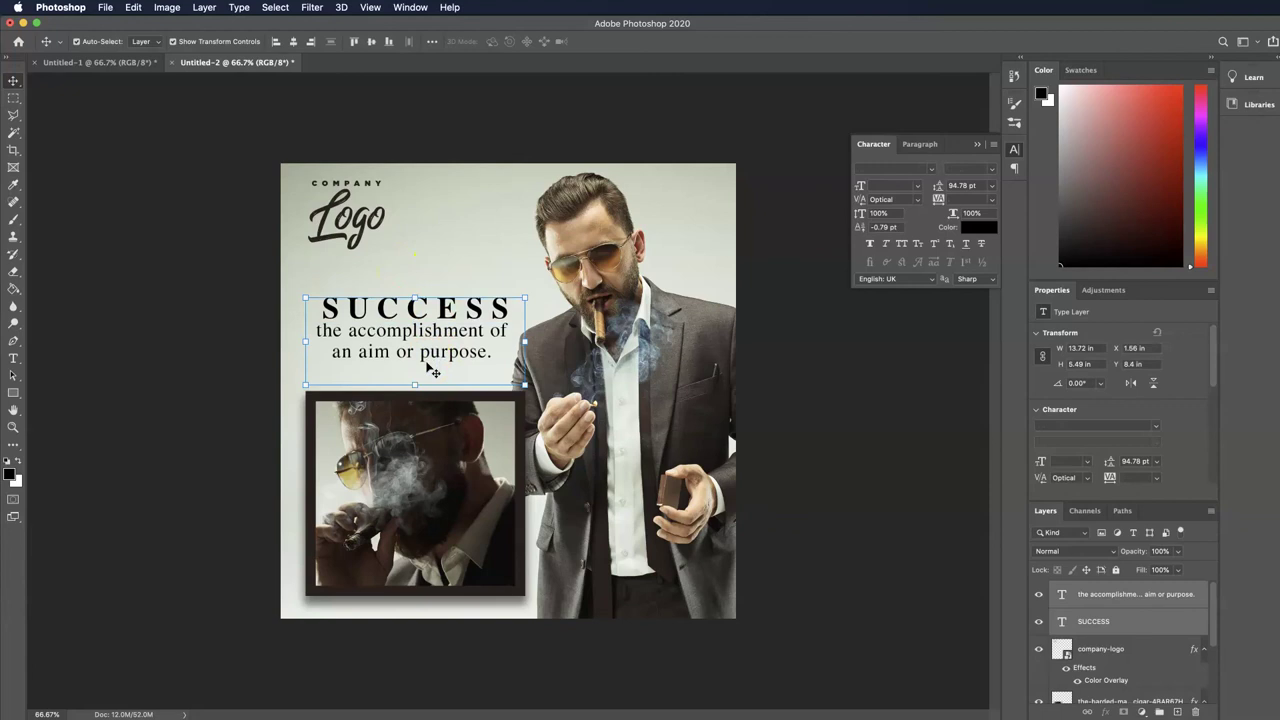
key("Up")
key("Up")
key("Up")
key("Up")
key("Up")
key("Up")
key("Up")
key("Up")
key("Up")
key("Up")
key("Up")
key("Up")
key("Up")
key("Up")
key("Up")
key("Up")
key("Up")
key("Up")
key("Up")
key("Up")
left_click(168, 354)
Nudge the SUCCESS heading up slightly for more space above the definition text.
left_click(415, 263)
key("Up")
key("Up")
key("Up")
key("Up")
key("Up")
key("Up")
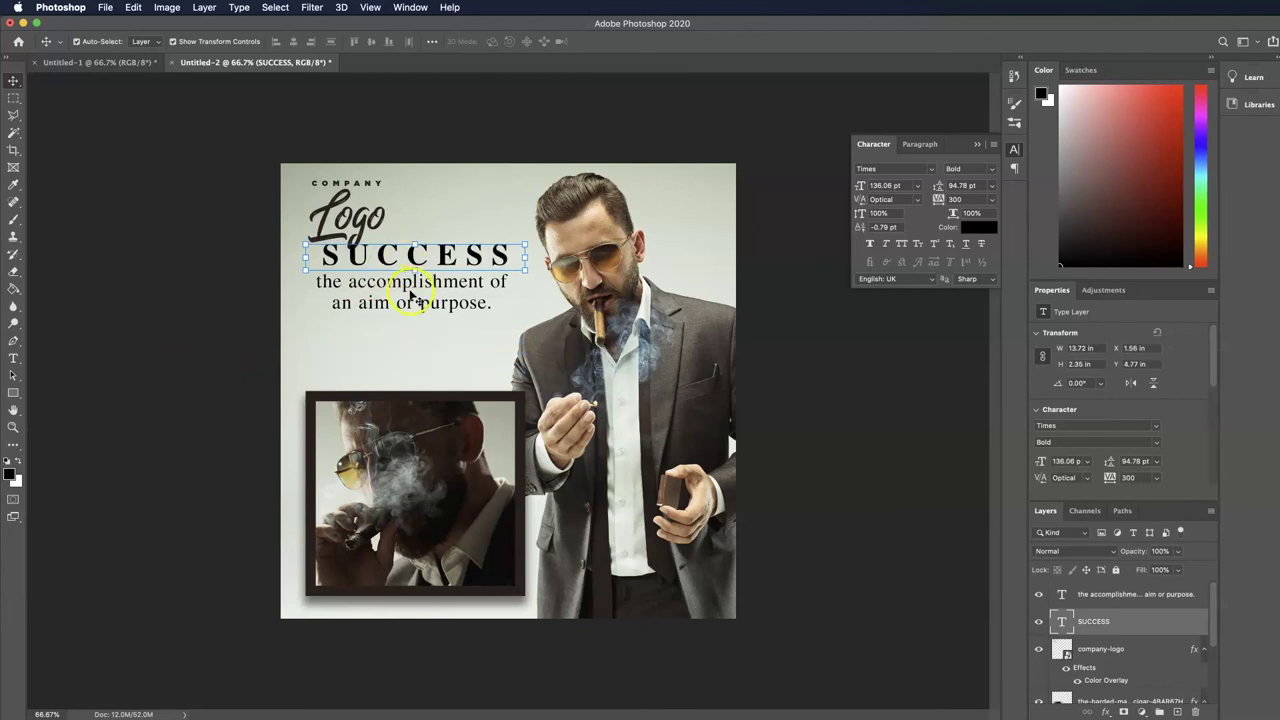
Insert "is" at the start of the definition and narrow its text box to about 12.87 in wide so the lines rewrap.
left_click(411, 296)
double_click(318, 282)
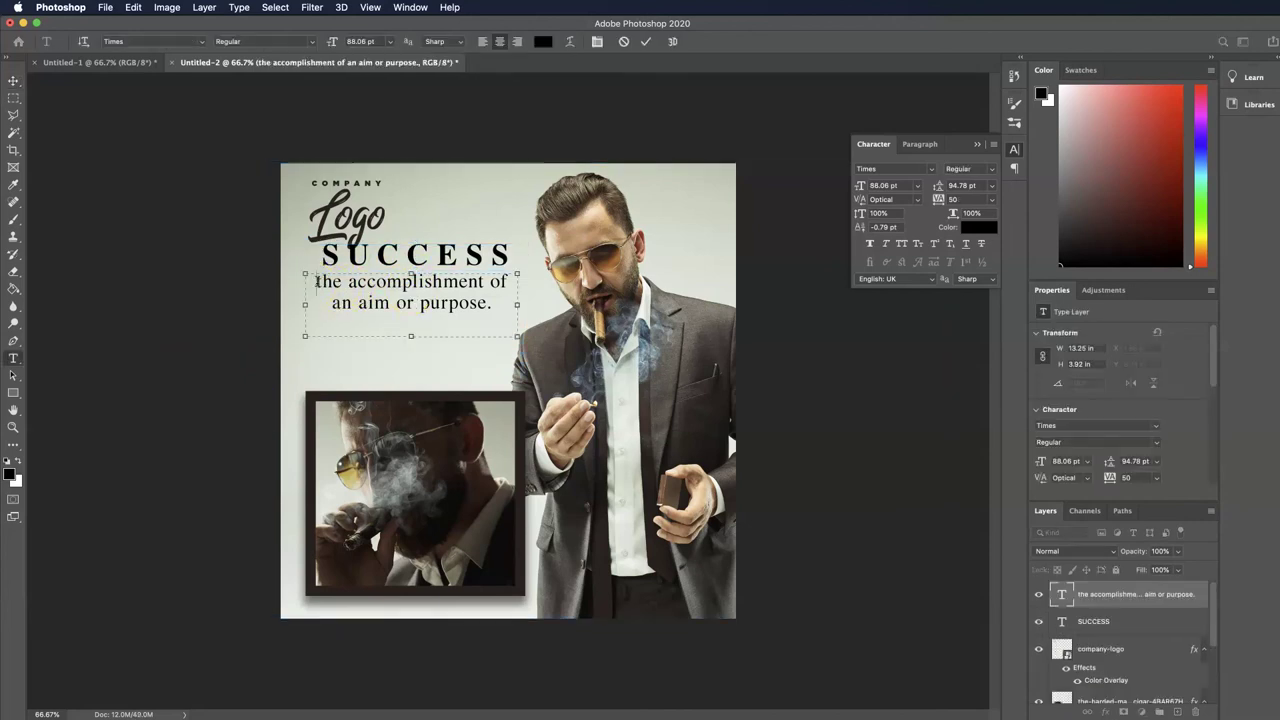
type("is")
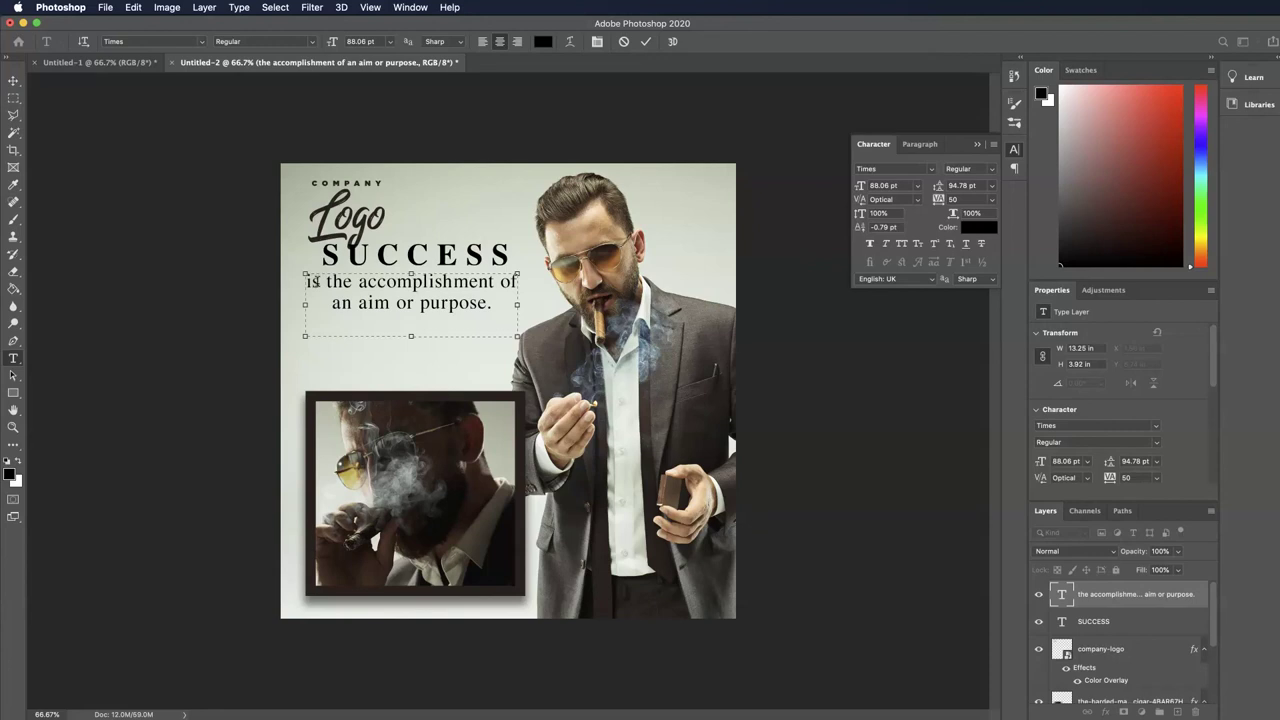
left_click_drag(517, 304, 511, 304)
left_click(13, 80)
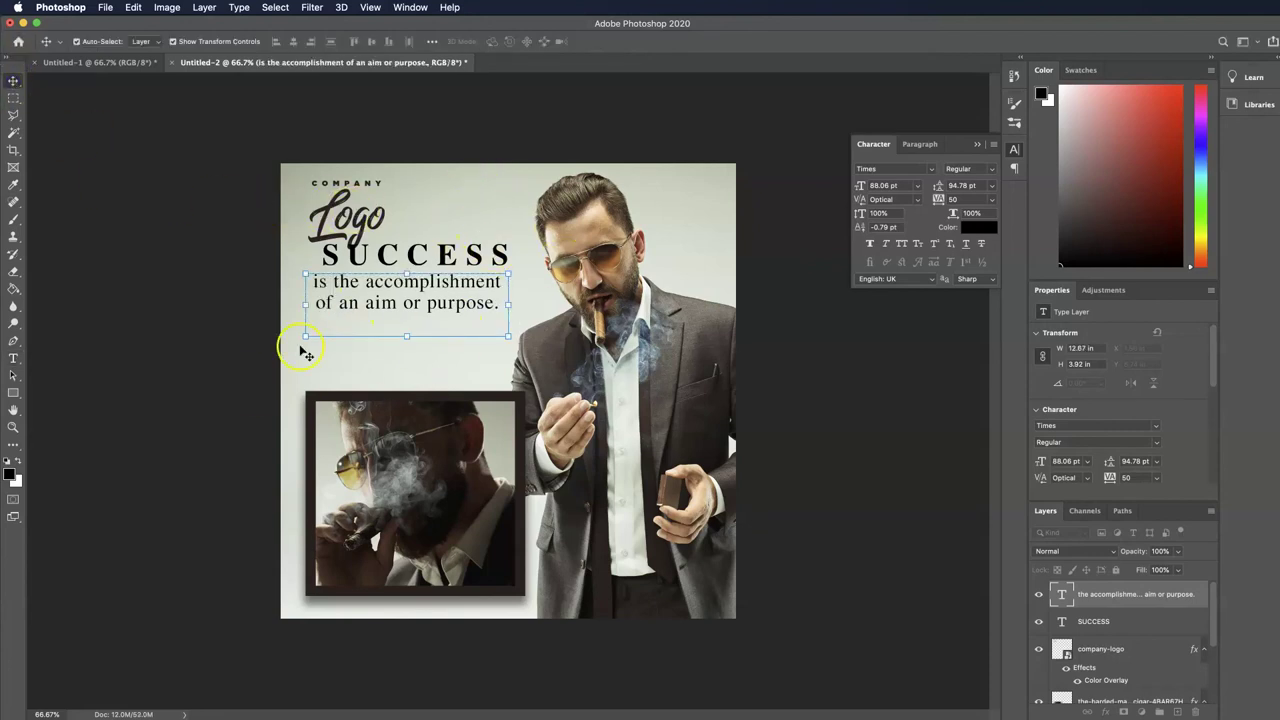
Align the company logo, the SUCCESS heading and the definition text on their horizontal centers, and deselect them.
left_click(400, 256)
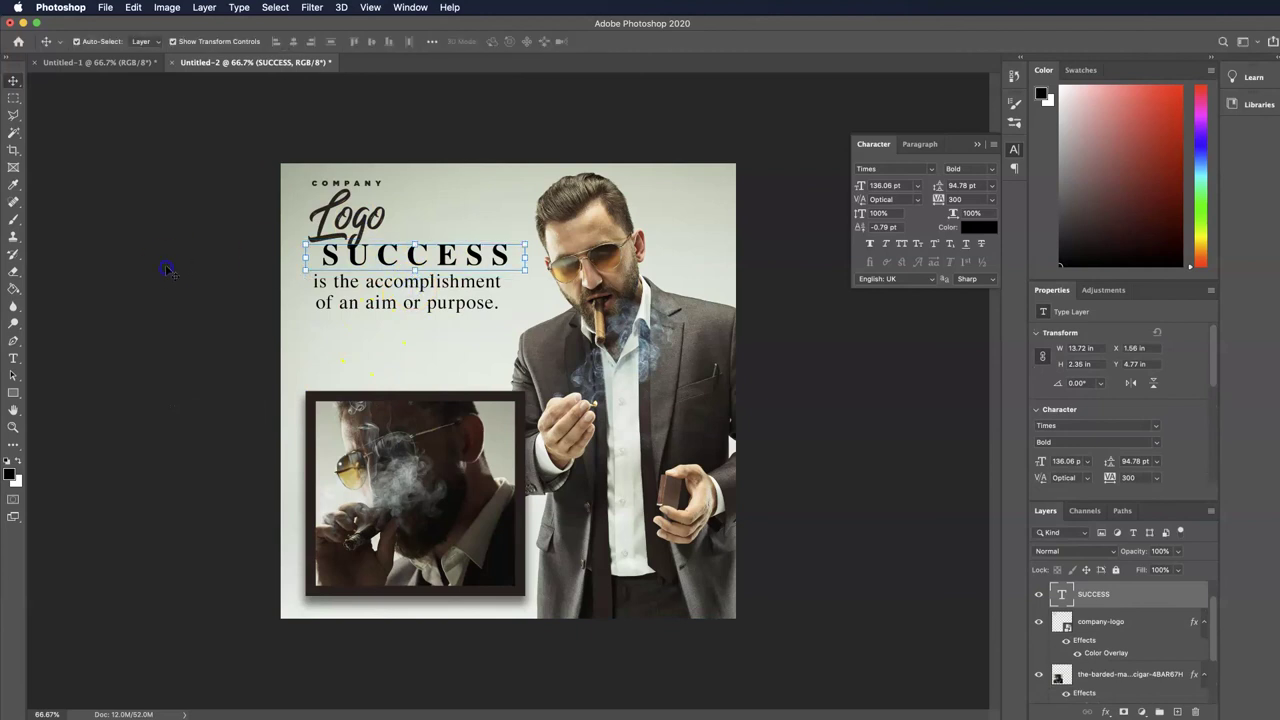
left_click(1103, 622, "shift")
scroll(1104, 622, "down", 3)
scroll(1104, 622, "up", 3)
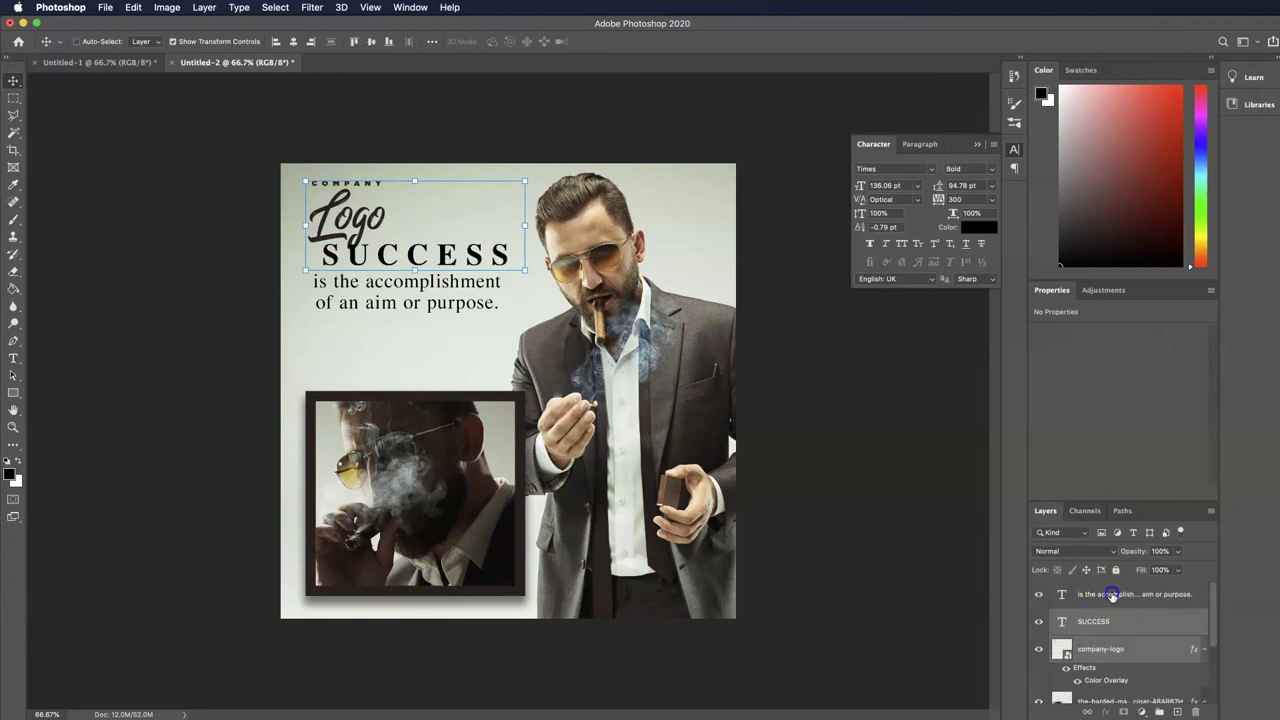
left_click(1111, 594, "shift")
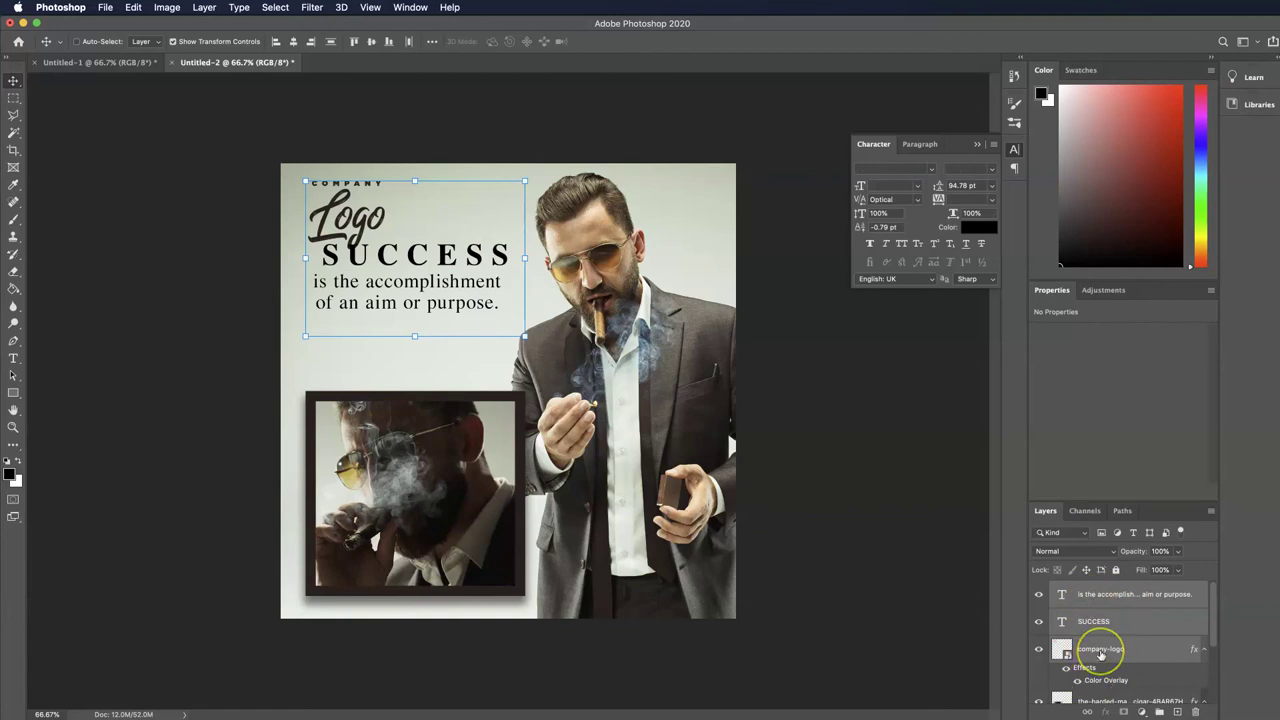
left_click(1098, 626)
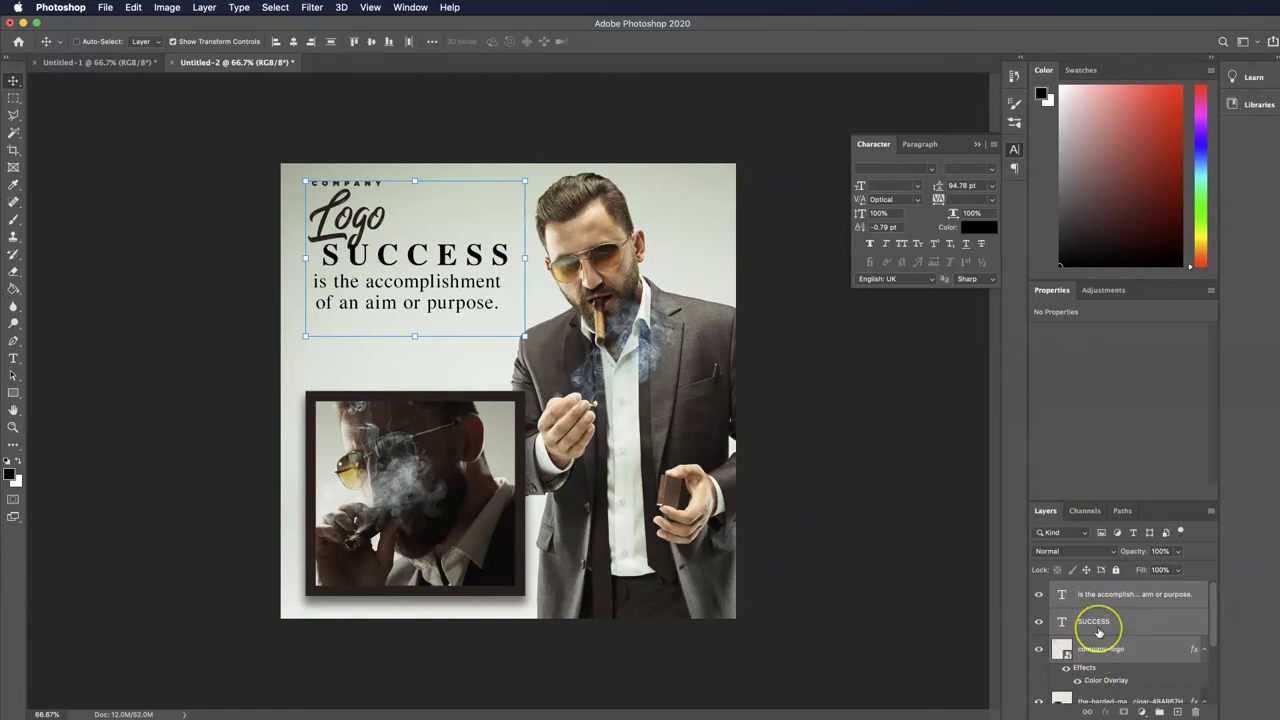
mouse_move(1108, 588)
left_mouse_down()
mouse_move(1094, 663)
mouse_move(430, 122)
left_mouse_up()
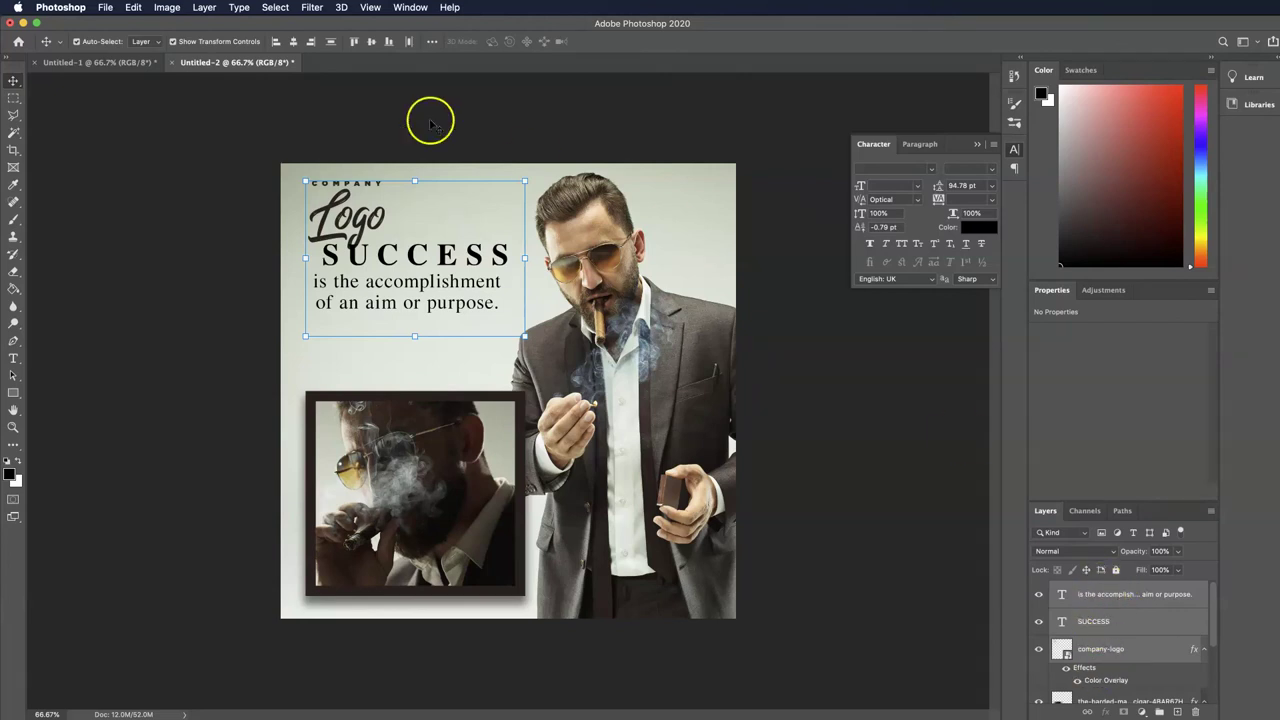
left_click(294, 42)
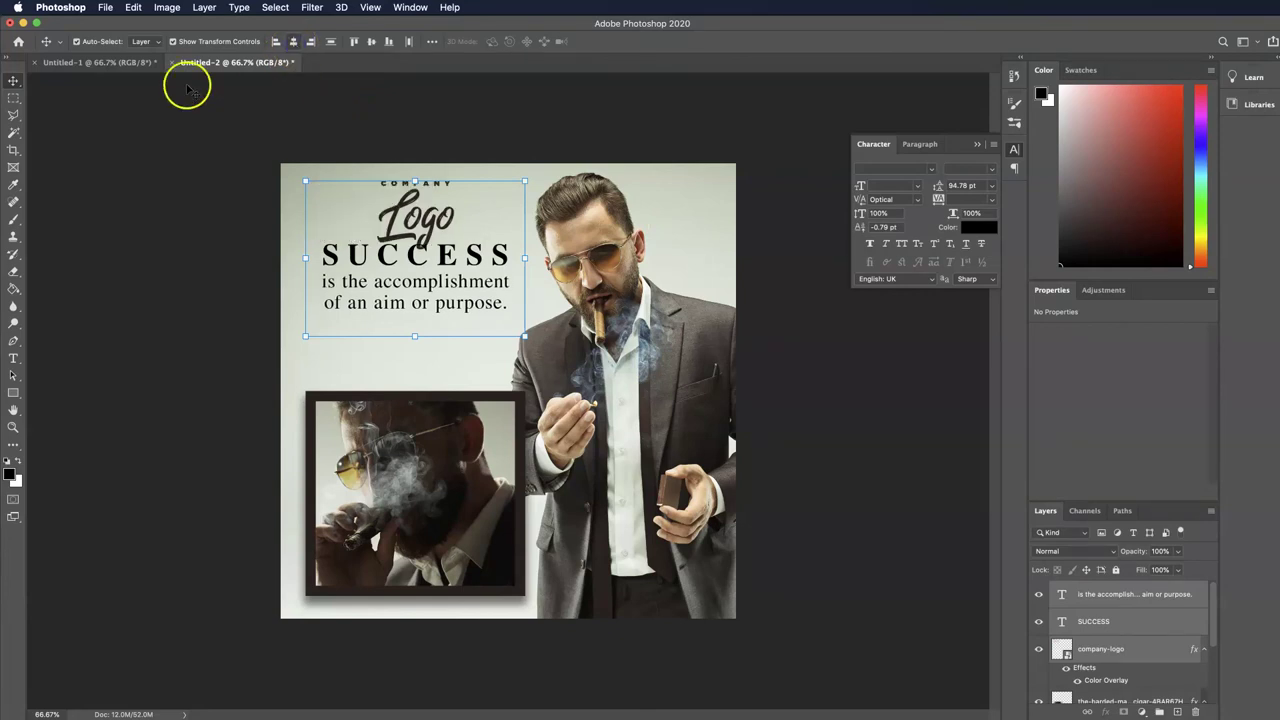
left_click(140, 207)
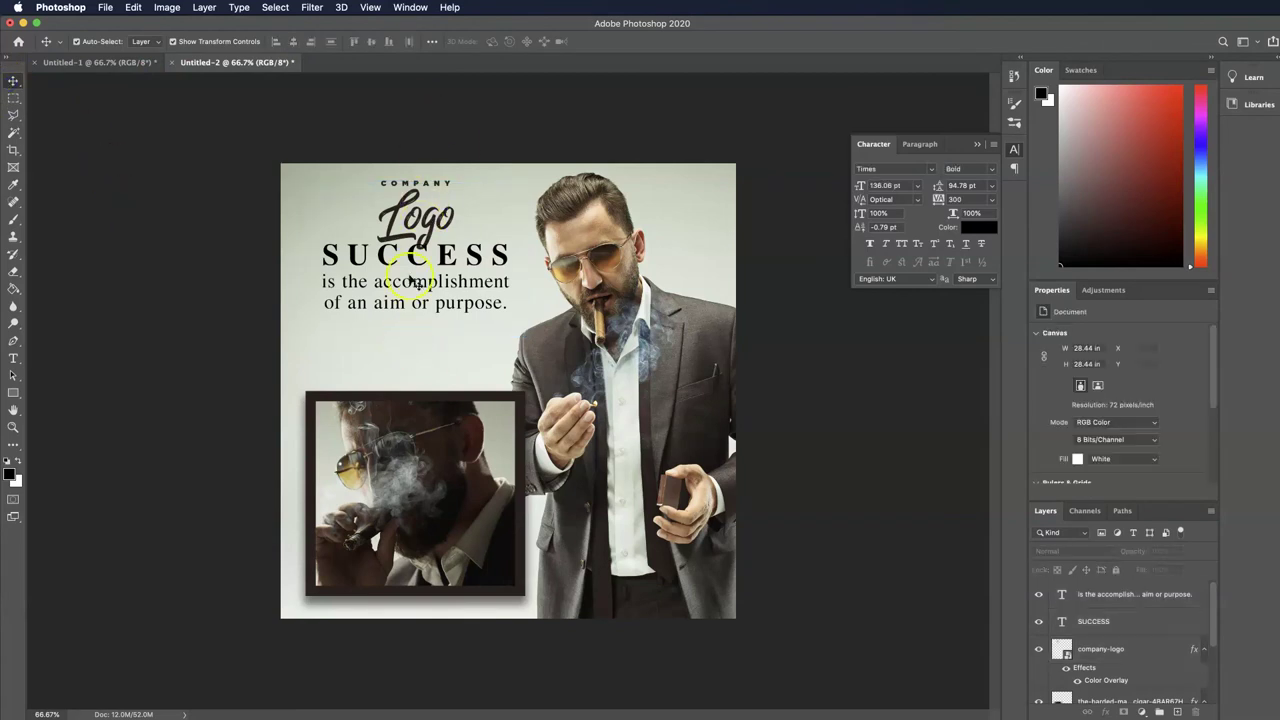
Nudge the company logo straight down past the definition text so it sits just above the framed photo.
left_click(415, 207)
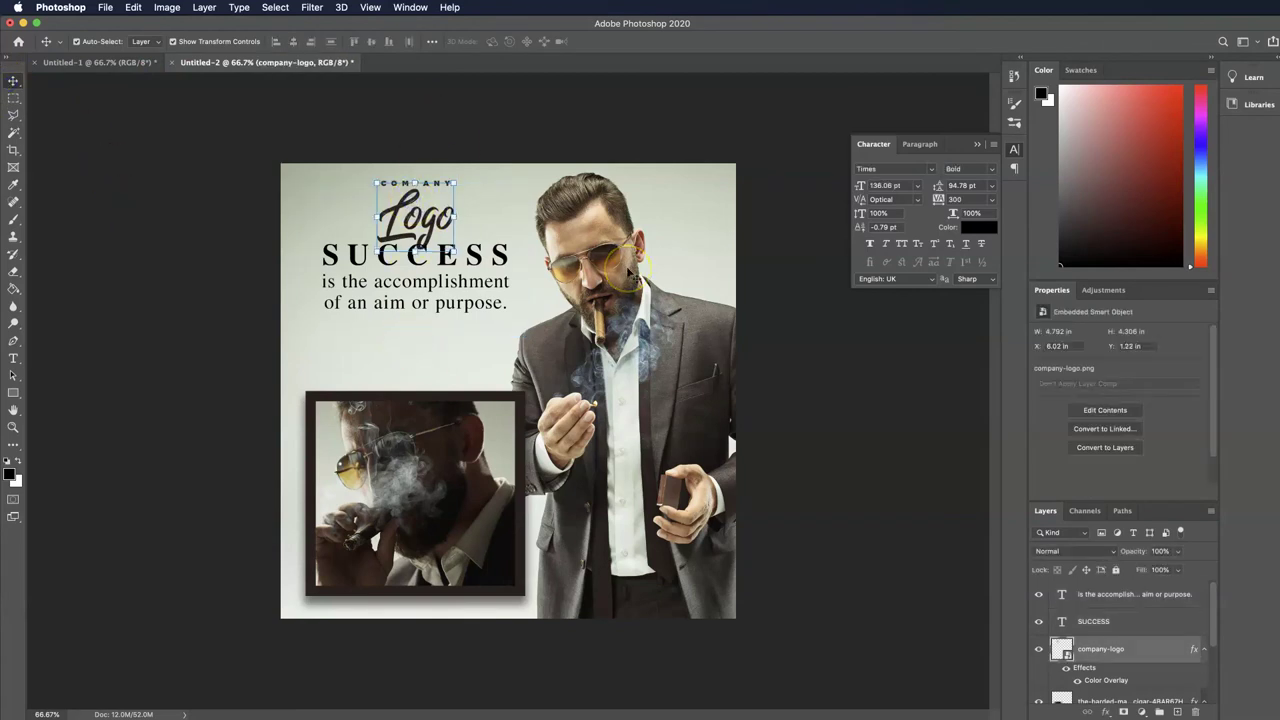
key("shift+Down")
key("shift+Down")
key("shift+Down")
key("shift+Down")
key("shift+Down")
key("shift+Down")
key("shift+Down")
key("shift+Down")
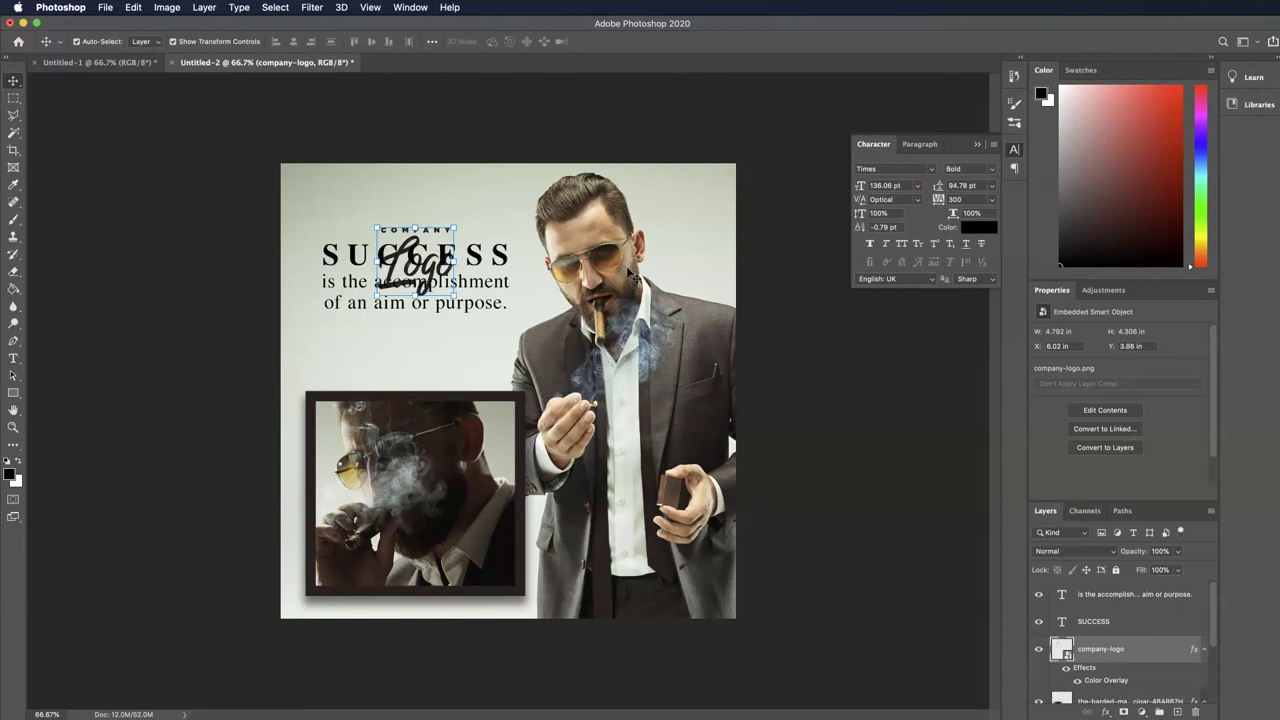
key("shift+Down")
key("shift+Down")
key("shift+Down")
key("shift+Down")
key("shift+Down")
key("shift+Down")
key("shift+Down")
key("shift+Down")
Move the definition text and the SUCCESS heading up together until they clear the company logo, and deselect them.
left_click(434, 283)
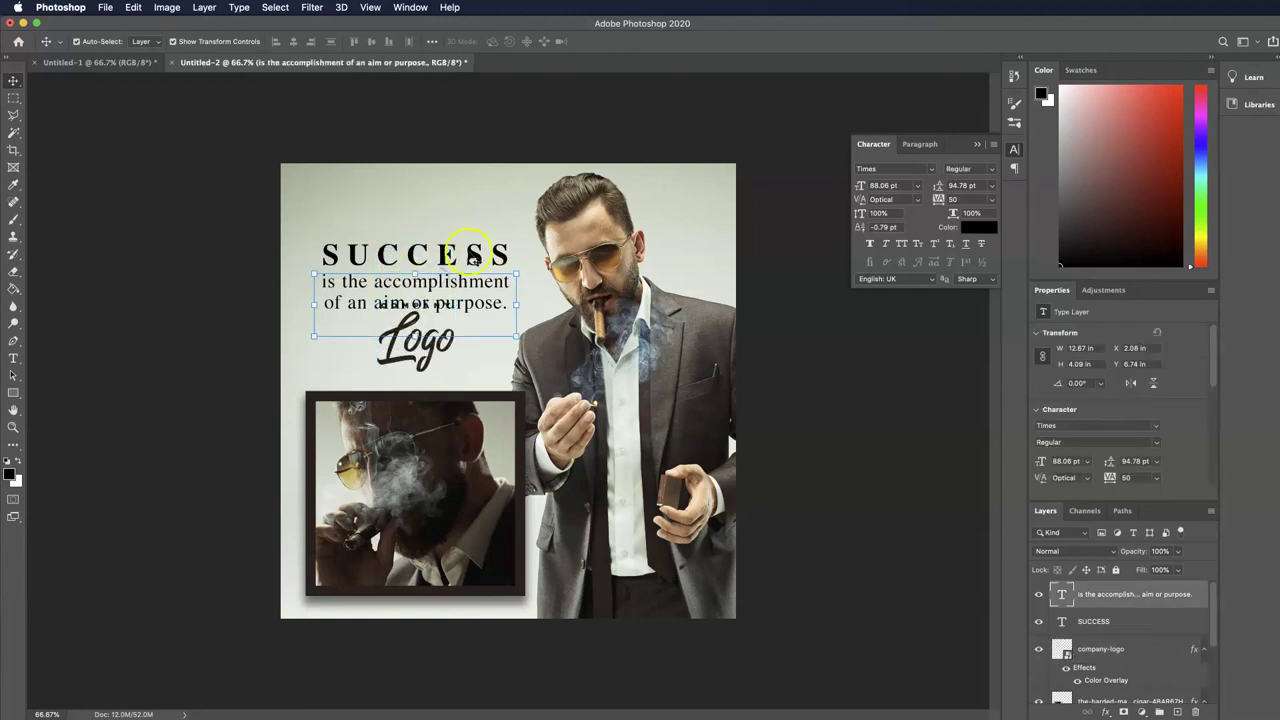
left_click(472, 258, "shift")
key("shift+Up")
key("shift+Up")
key("shift+Up")
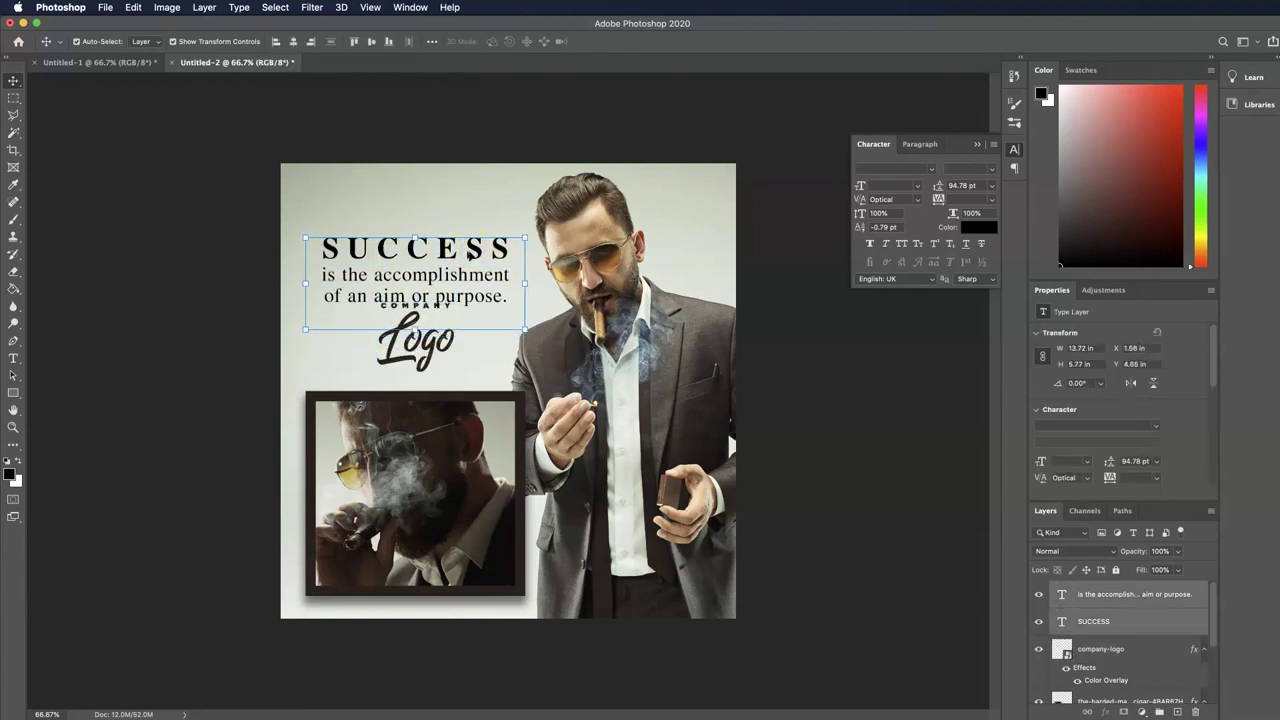
key("shift+Up")
left_click(51, 100)
left_click(220, 365)
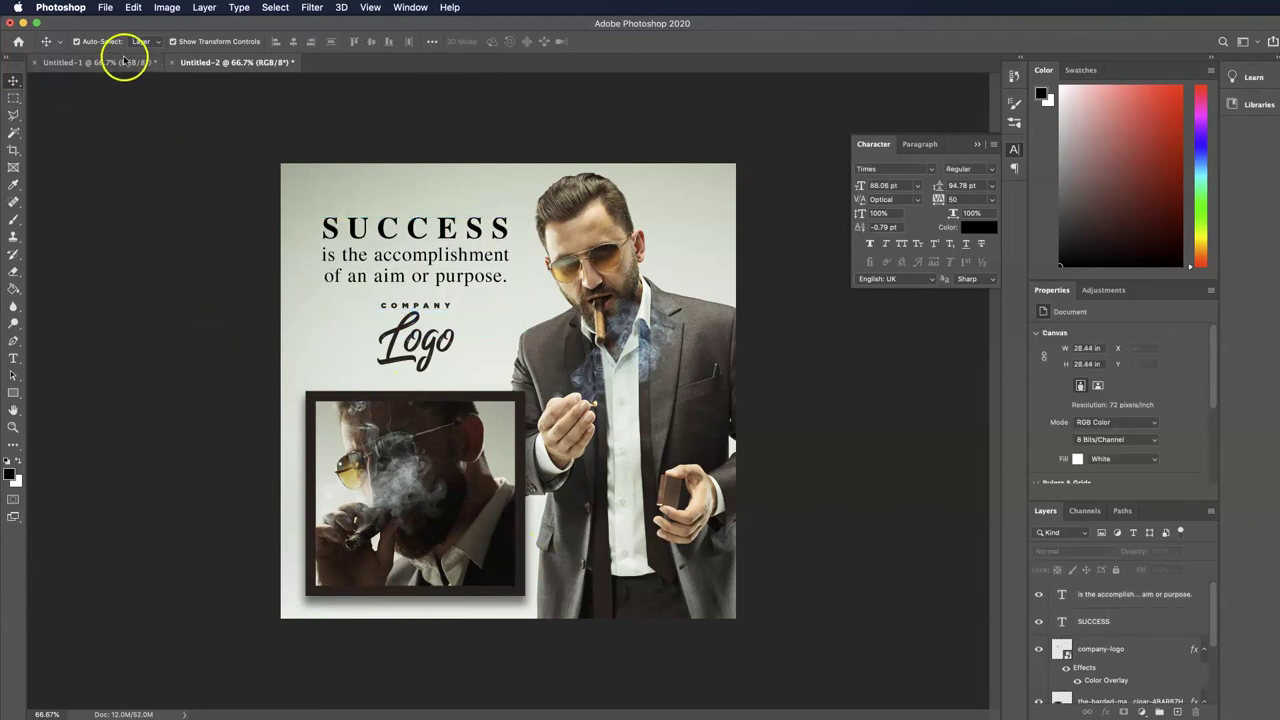
Set up a JPG export of the design at 2048 x 2048 px with the quality at 70%.
left_click(105, 7)
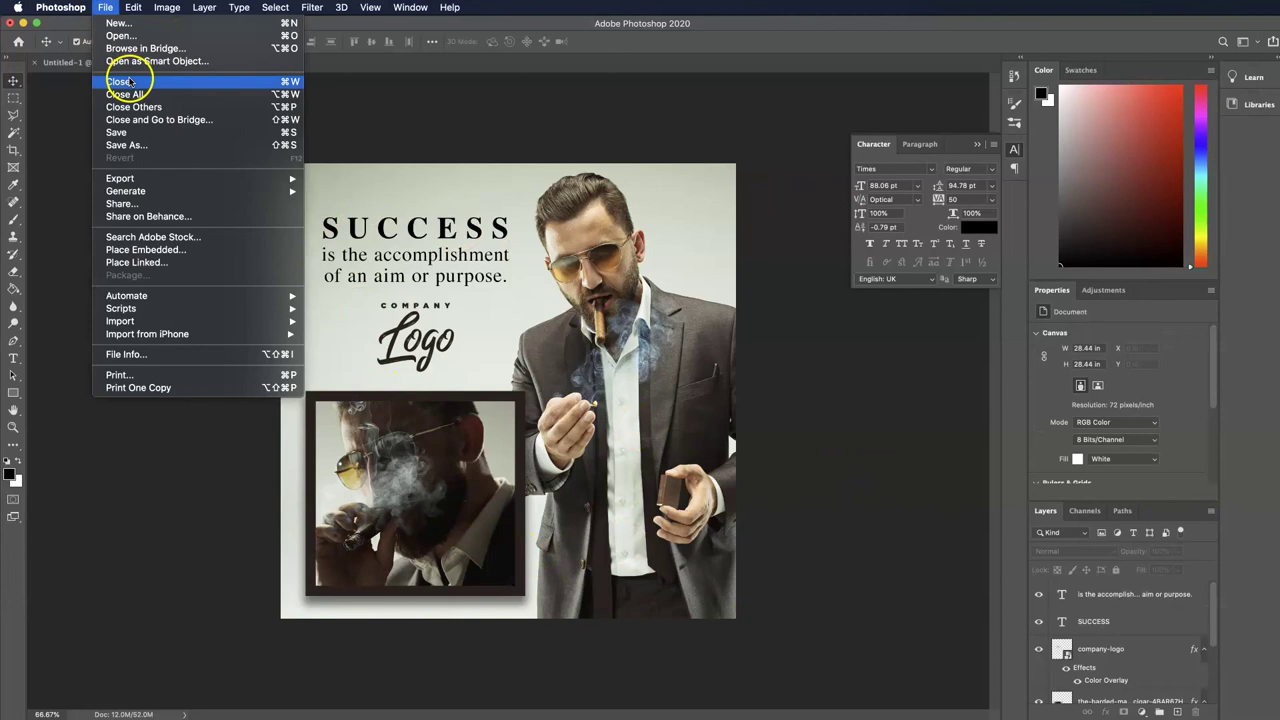
left_click(195, 411)
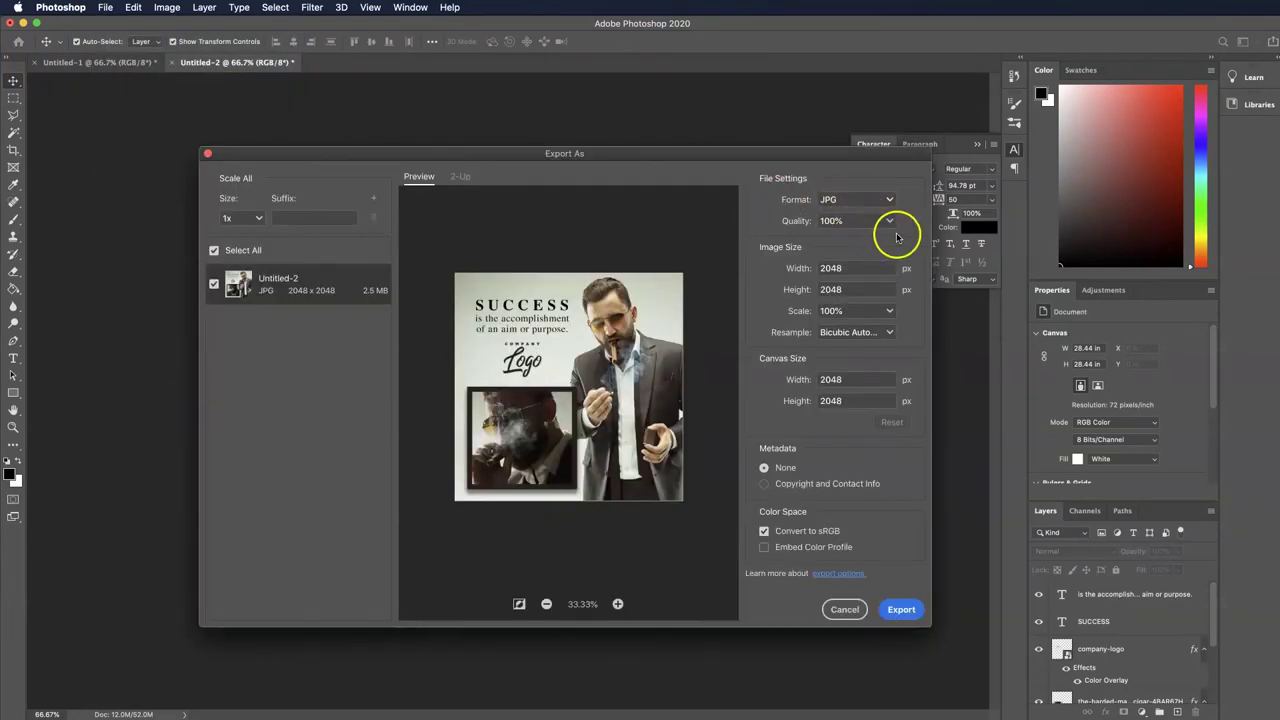
left_click(889, 221)
left_click_drag(896, 250, 871, 250)
Export the design into the social graphic folder under the file name cigar-guy.jpg.
left_click(900, 610)
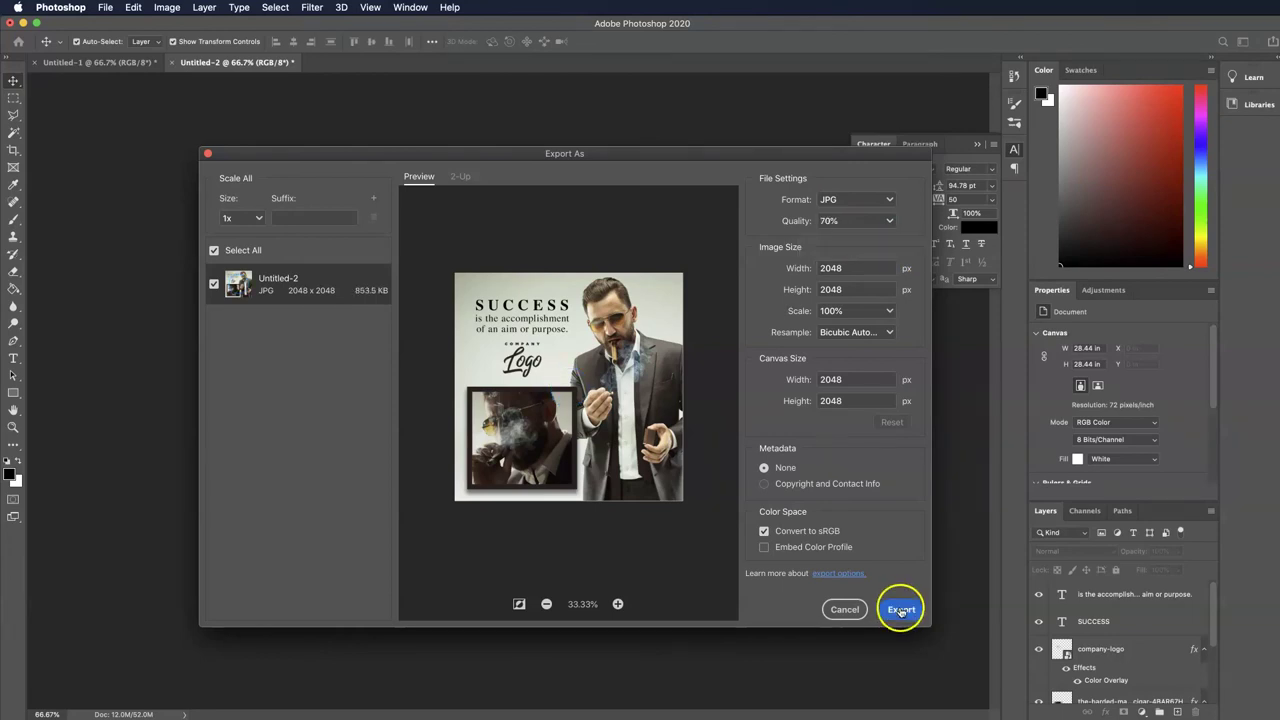
left_click(500, 243)
left_click_drag(502, 243, 284, 225)
type("cigar-guy.jpg")
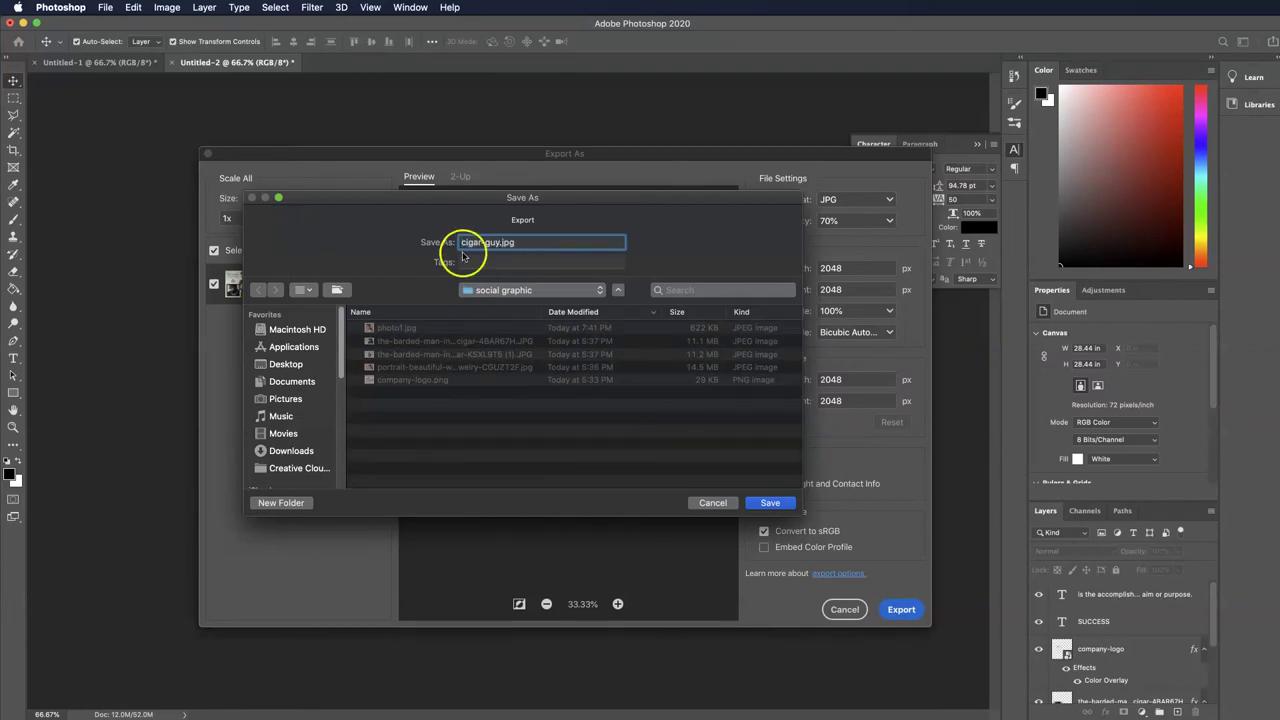
left_click(770, 501)
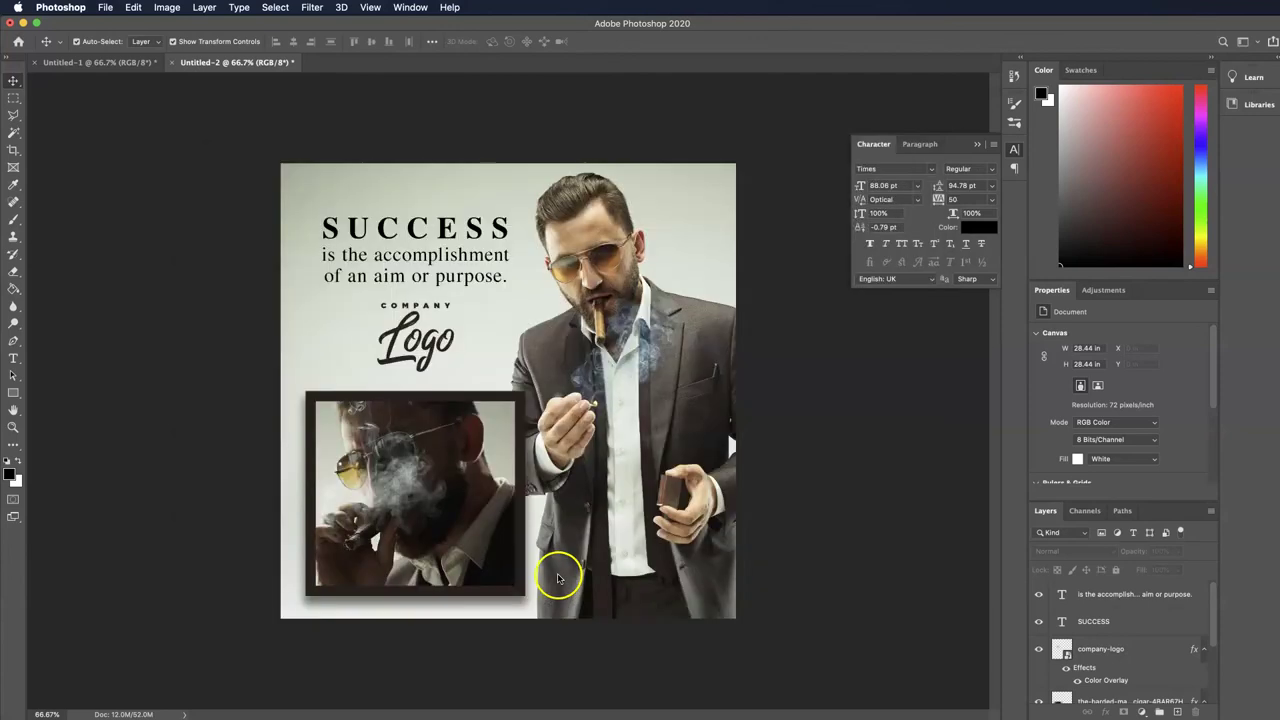